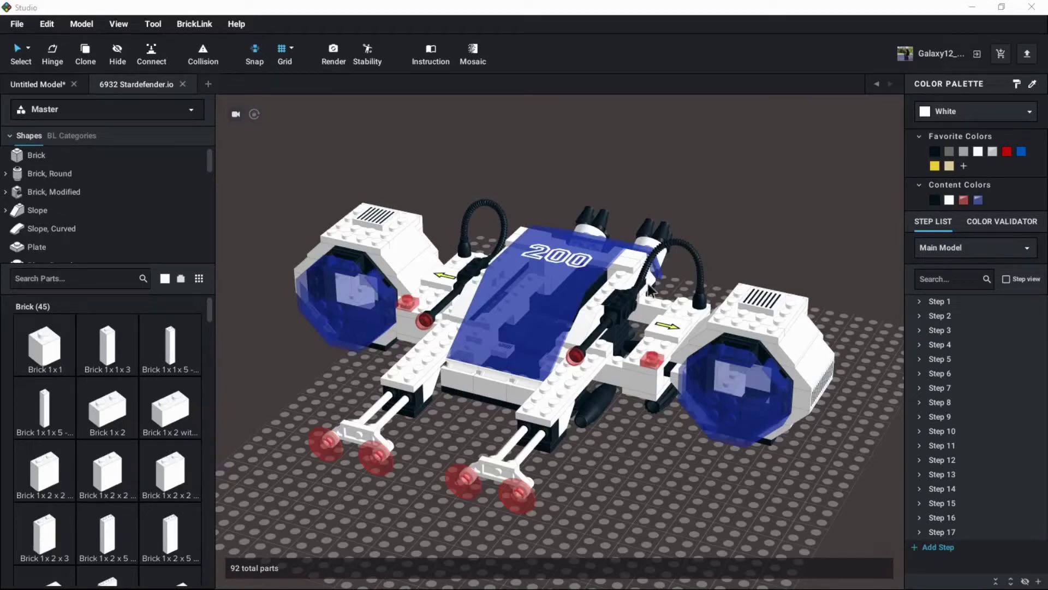
# Orbit and zoom the spaceship model to view its front and other sides.
pyautogui.moveTo(686, 515); pyautogui.dragTo(659, 494, button='right')
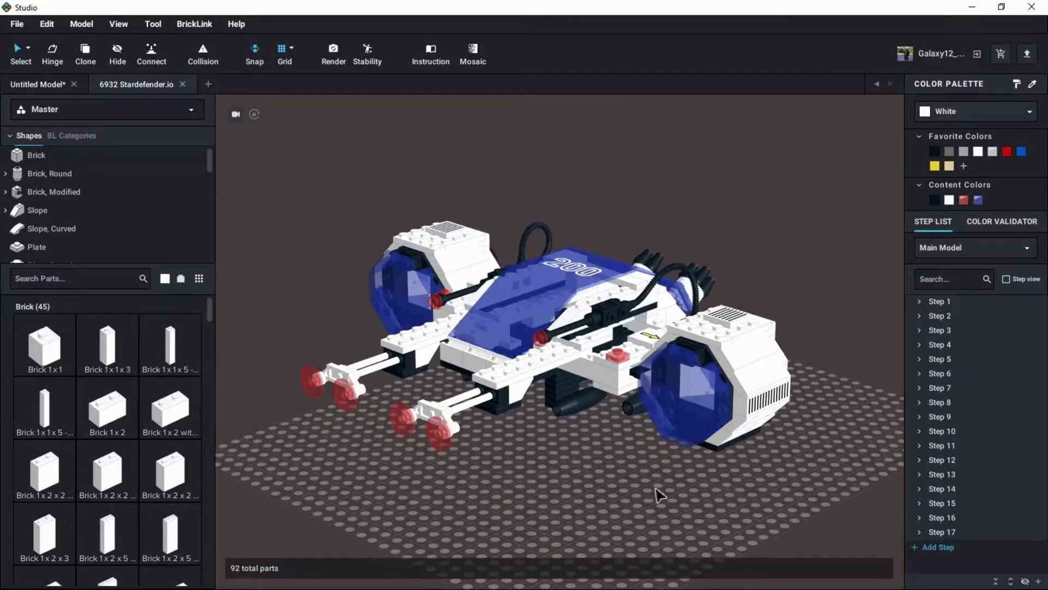
pyautogui.moveTo(660, 495); pyautogui.dragTo(633, 494, button='right')
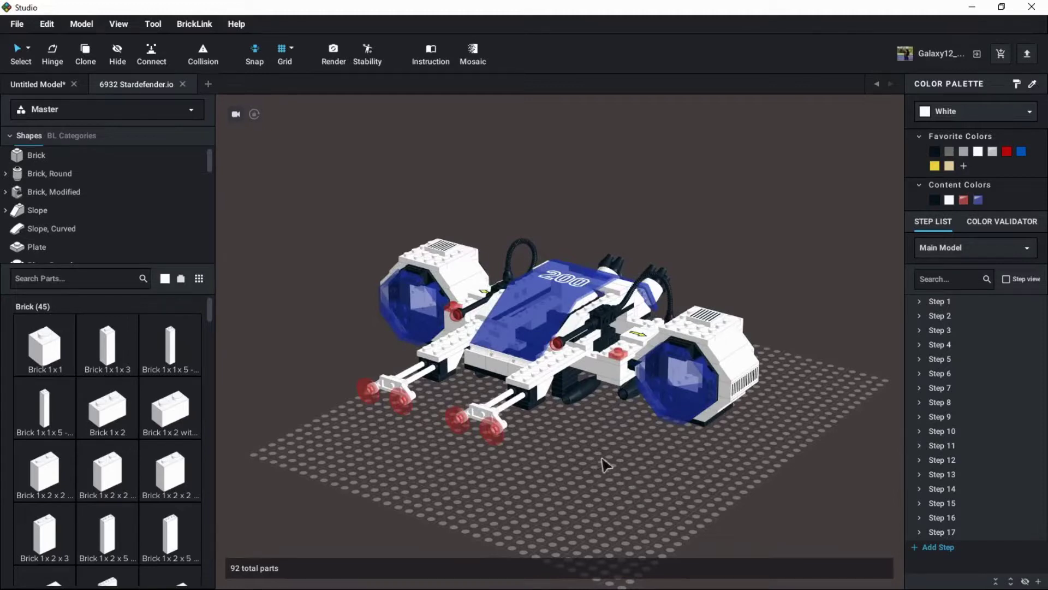
pyautogui.moveTo(600, 467)
pyautogui.mouseDown(button='right')
pyautogui.moveTo(614, 477)
pyautogui.moveTo(656, 476)
pyautogui.moveTo(601, 480)
pyautogui.mouseUp(button='right')
pyautogui.scroll(3, 599, 467)
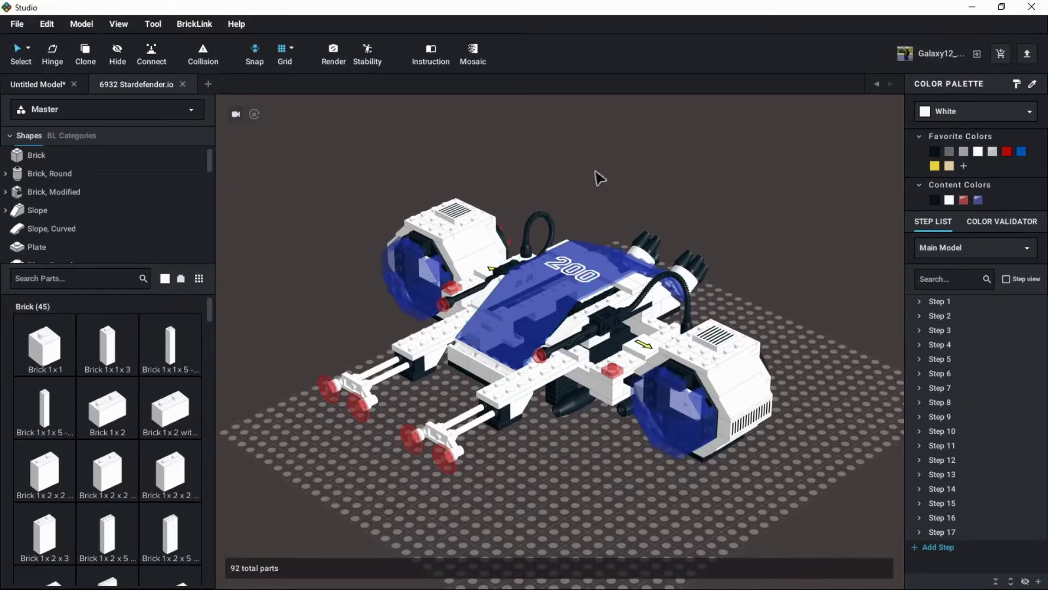
pyautogui.moveTo(599, 178); pyautogui.dragTo(603, 175, button='right')
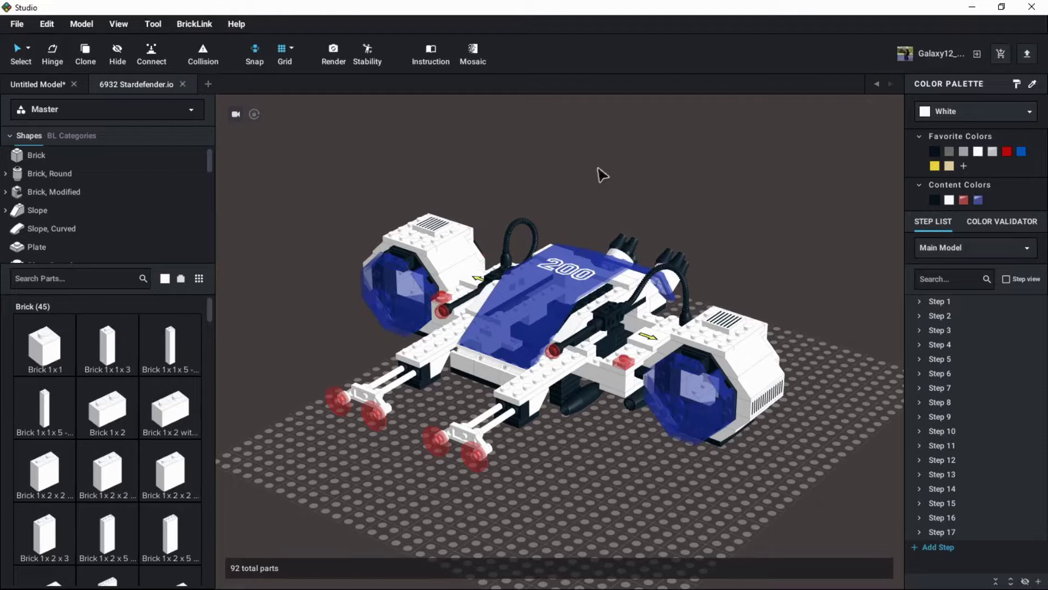
pyautogui.moveTo(584, 196); pyautogui.dragTo(578, 197, button='right')
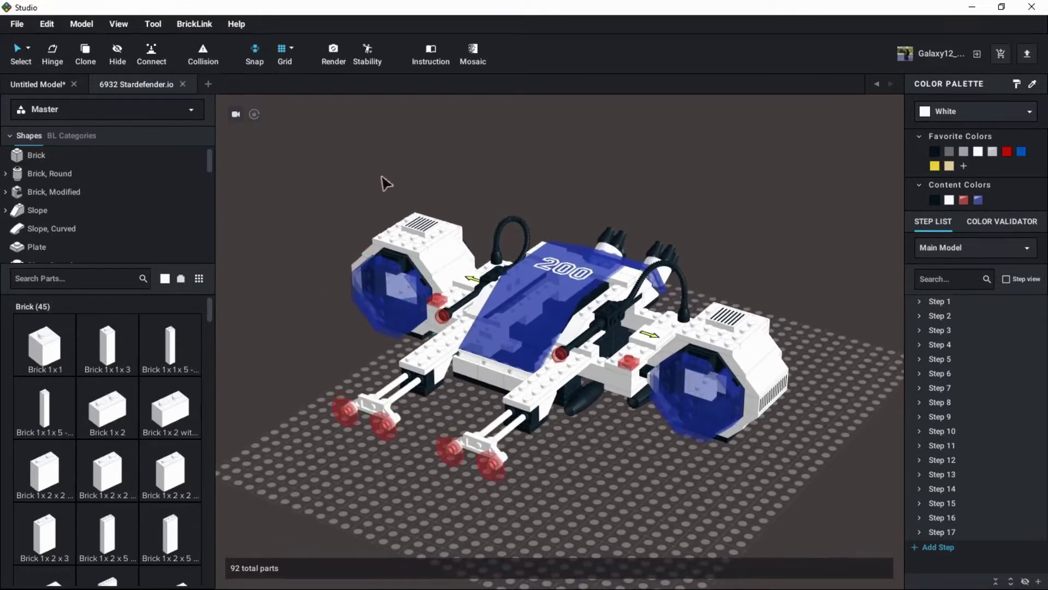
pyautogui.moveTo(386, 176)
pyautogui.mouseDown(button='right')
pyautogui.moveTo(422, 166)
pyautogui.moveTo(444, 178)
pyautogui.moveTo(392, 178)
pyautogui.mouseUp(button='right')
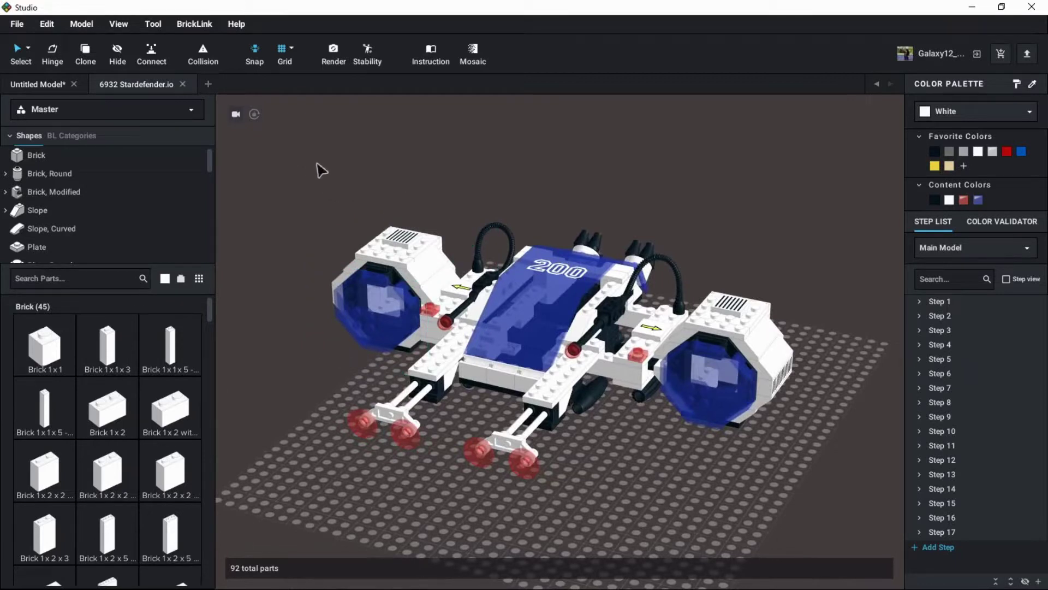
# Switch to the empty Untitled Model and open File > Import > Import Official LEGO Set.
pyautogui.click(55, 84)
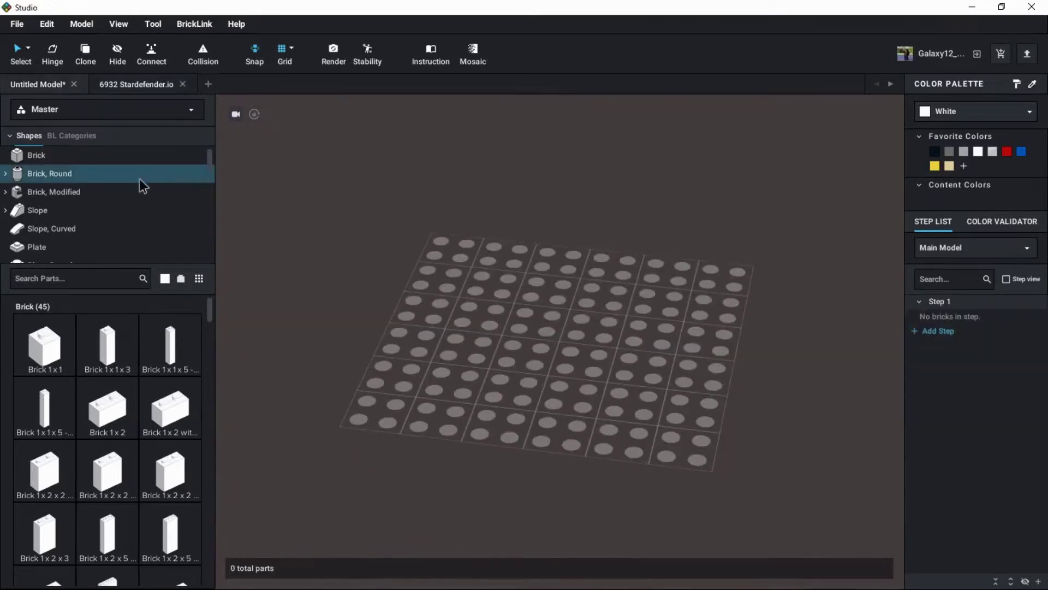
pyautogui.click(17, 24)
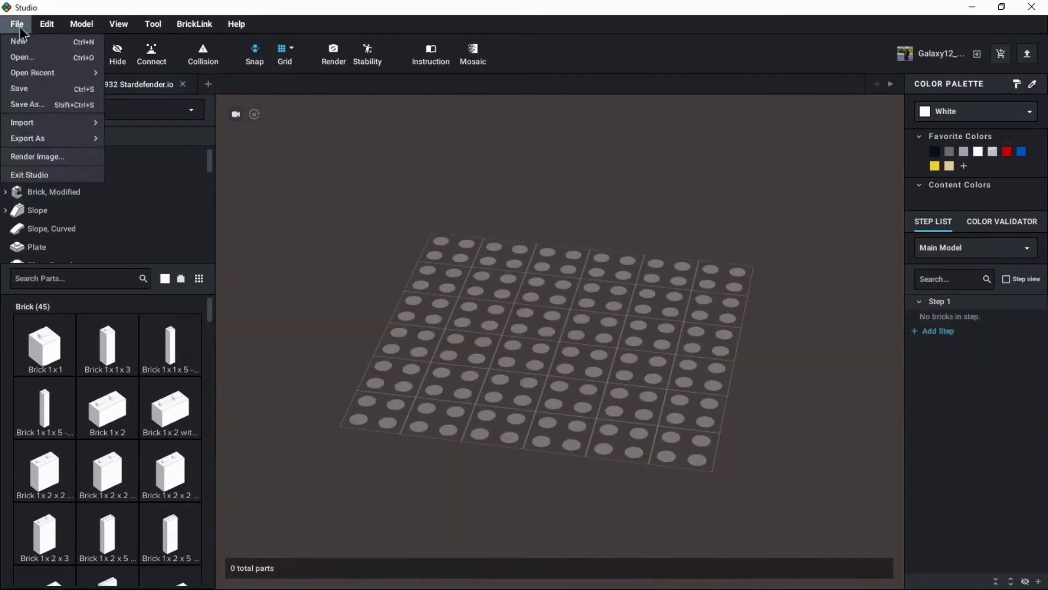
pyautogui.moveTo(31, 74)
pyautogui.moveTo(43, 124)
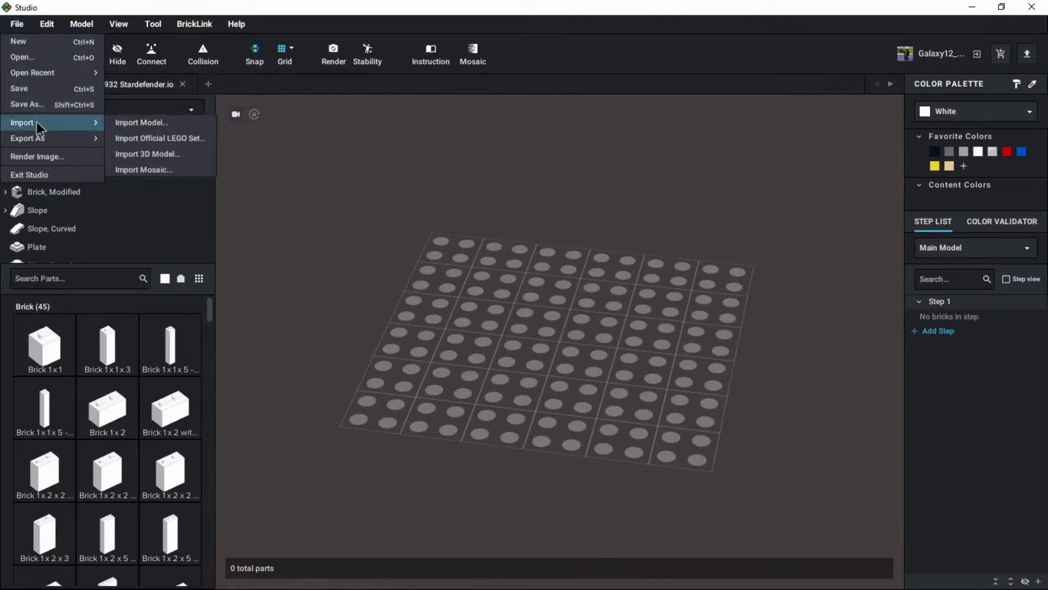
pyautogui.click(134, 136)
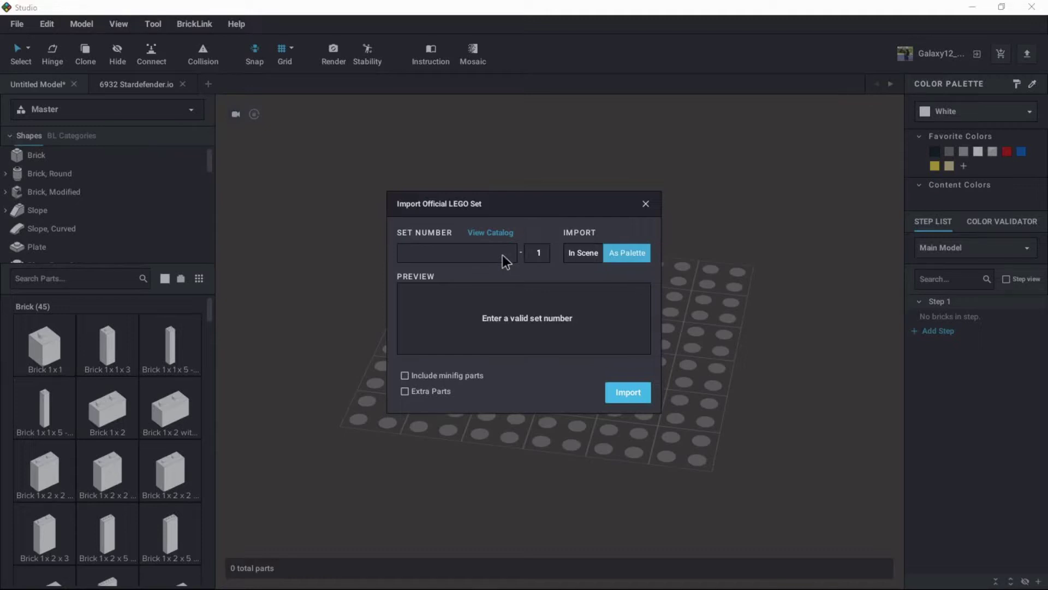
# Import set 6491 Rocket Racer as a palette, with minifig parts included.
pyautogui.write('6932')
pyautogui.write('6491')
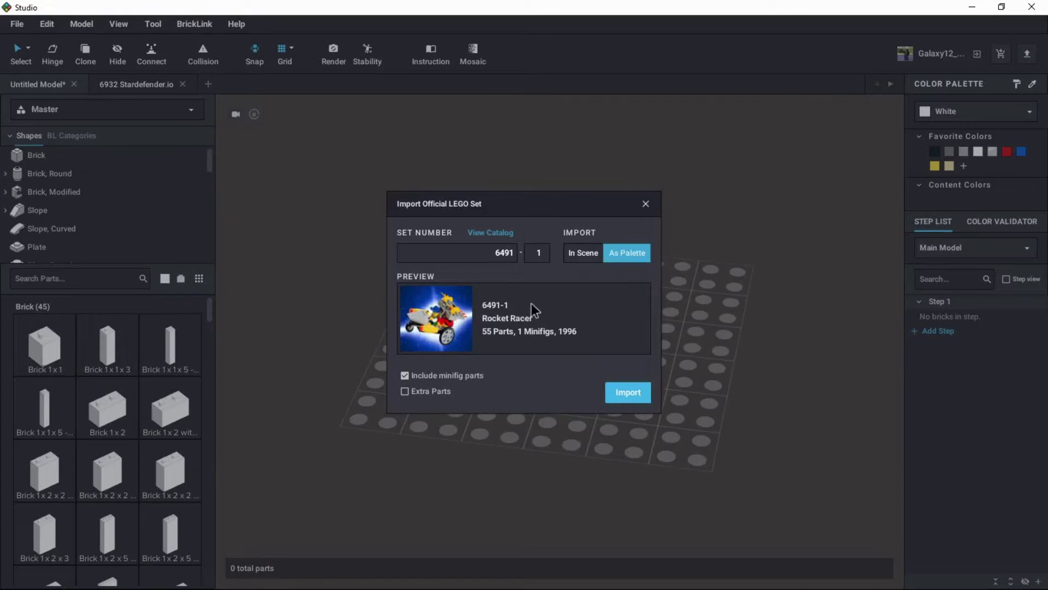
pyautogui.click(585, 254)
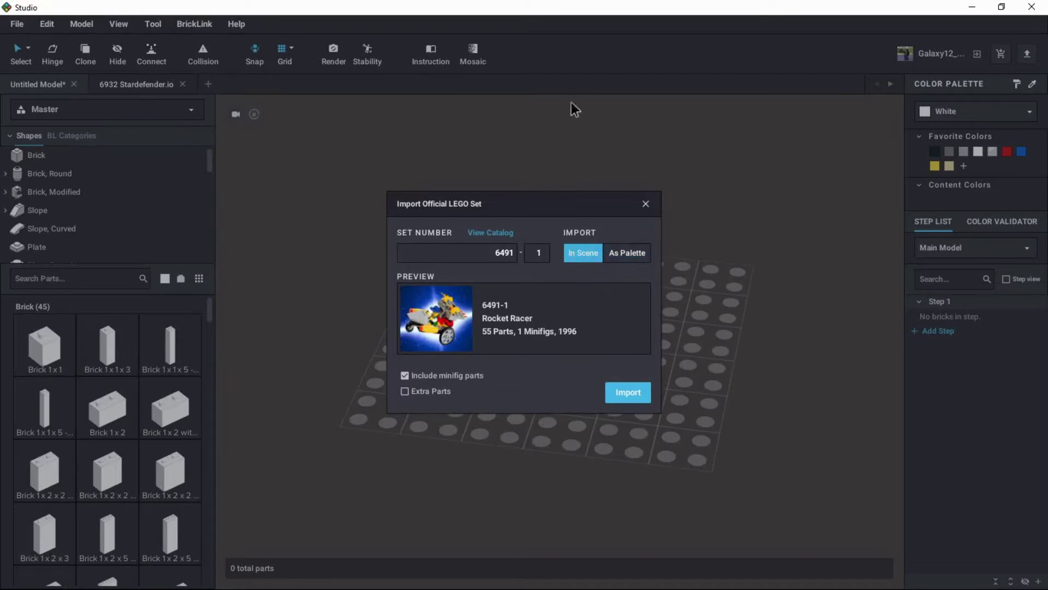
pyautogui.click(625, 254)
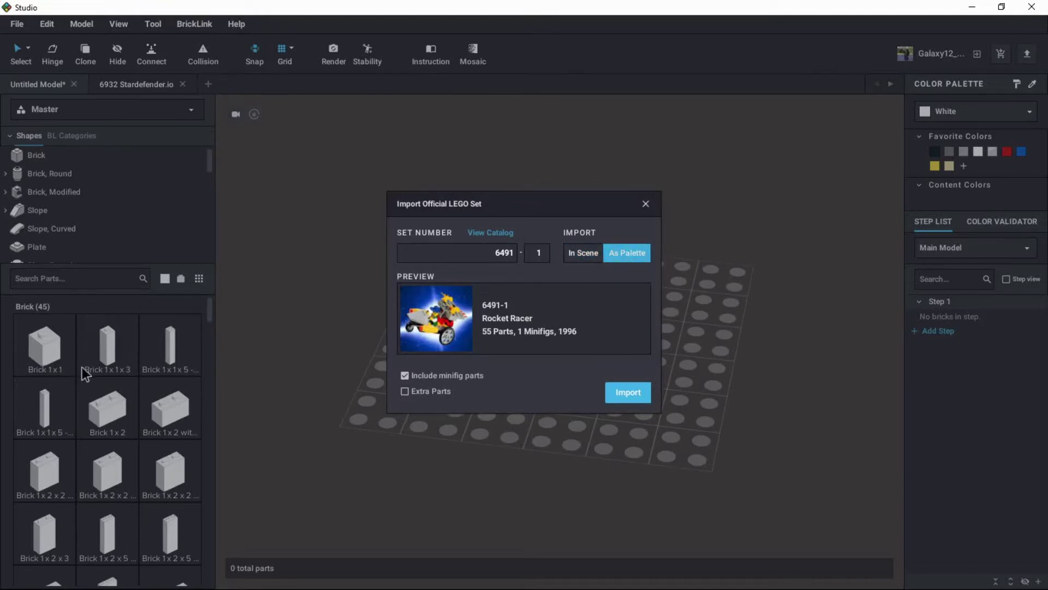
pyautogui.click(611, 393)
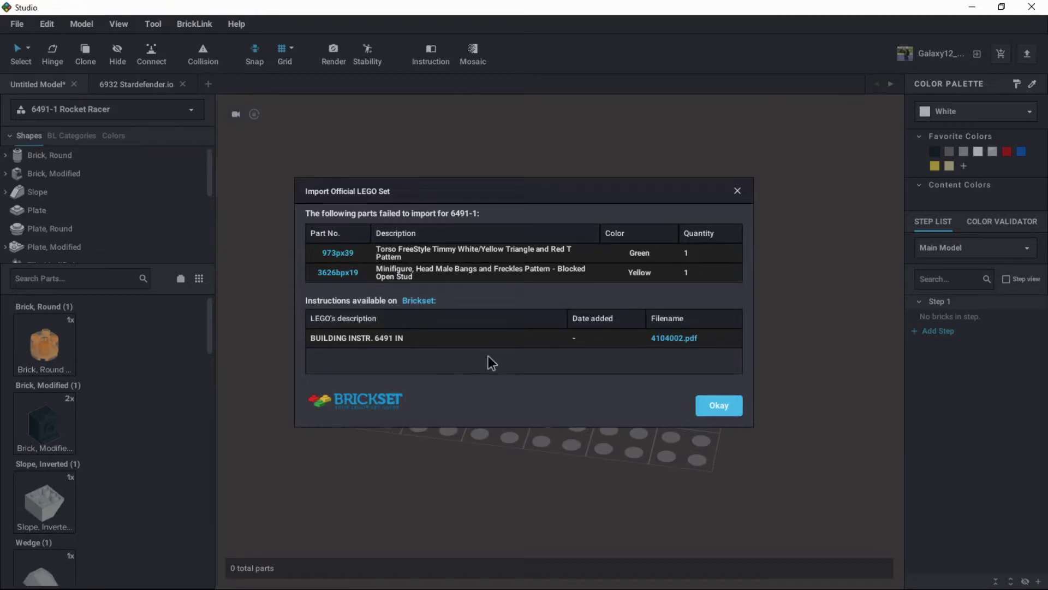
# Dismiss the failed-parts report and scroll through the Rocket Racer palette parts.
pyautogui.click(718, 406)
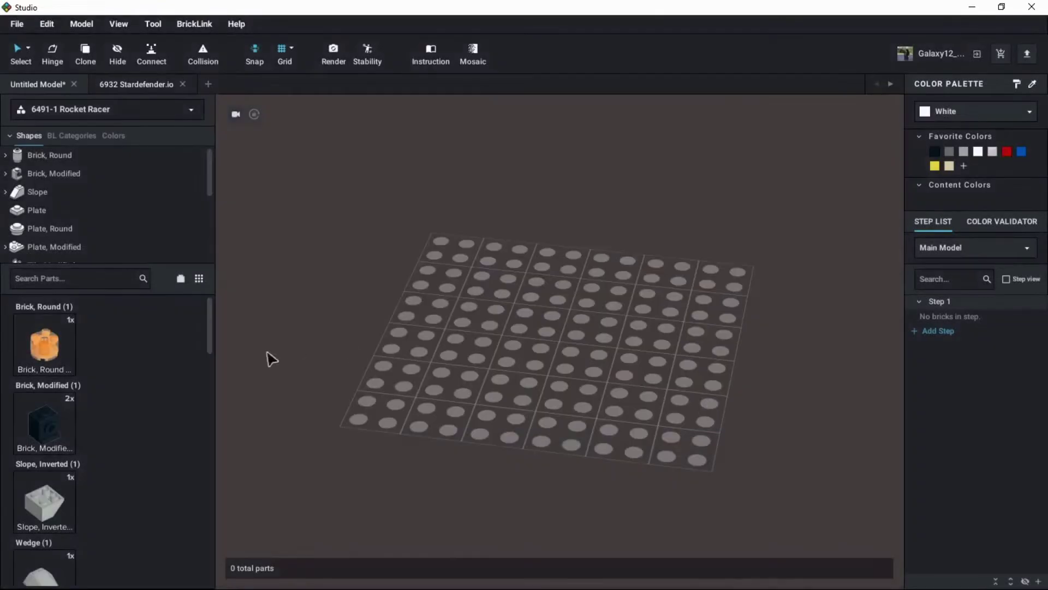
pyautogui.moveTo(209, 331); pyautogui.dragTo(212, 405)
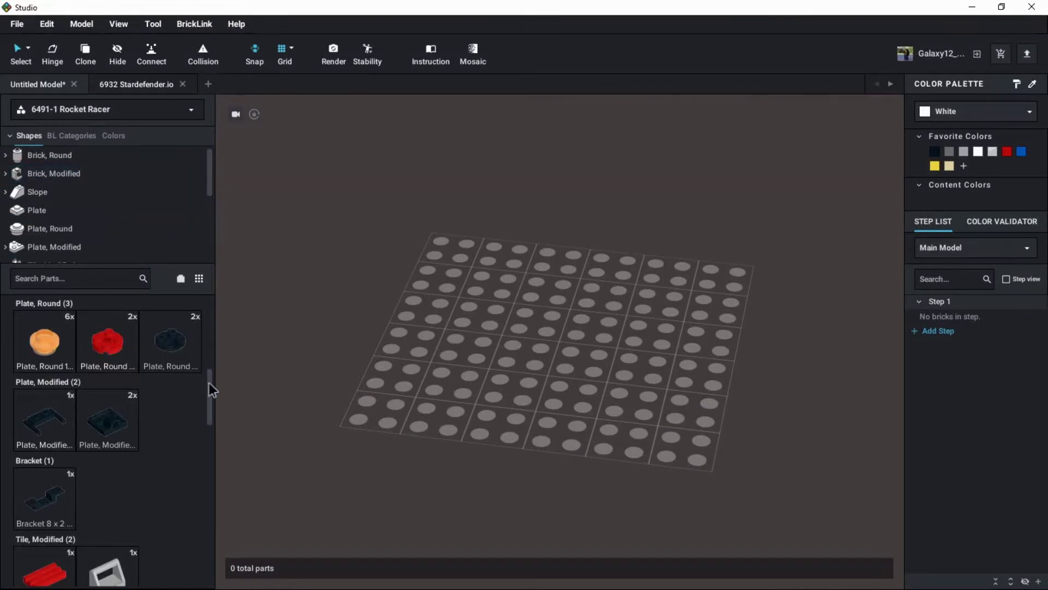
pyautogui.moveTo(208, 382); pyautogui.dragTo(211, 489)
# Check the Rebrickable Rocket Racer set page in Chrome, then return to the parts palette.
pyautogui.moveTo(1047, 5); pyautogui.dragTo(342, 1)
pyautogui.scroll(-3, 274, 225)
pyautogui.scroll(1, 279, 240)
pyautogui.scroll(-2, 283, 250)
pyautogui.scroll(3, 284, 250)
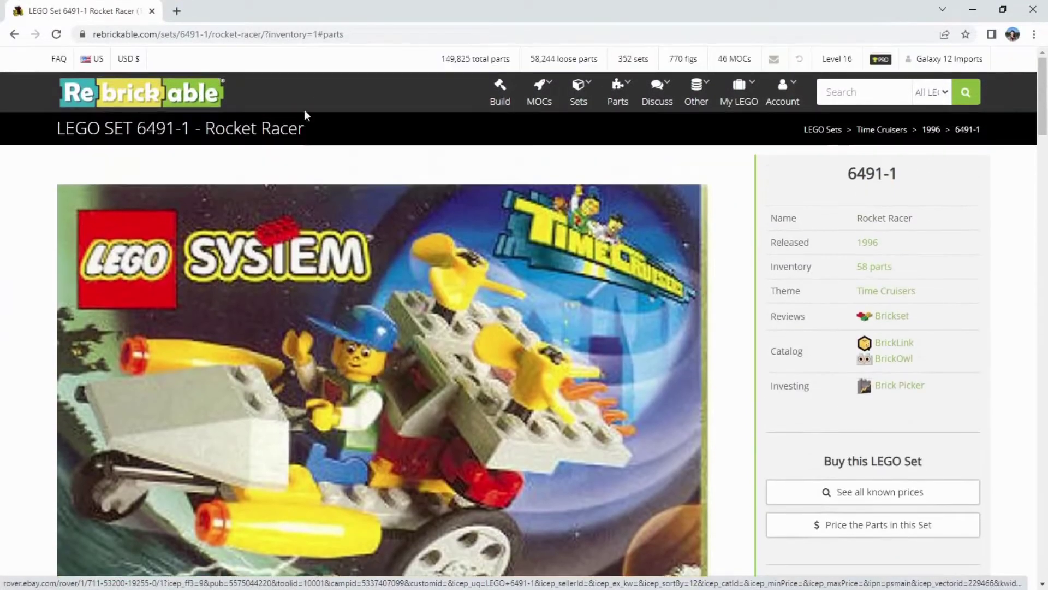
pyautogui.moveTo(100, 10); pyautogui.dragTo(431, 210)
pyautogui.hotkey('alt', 'Tab')
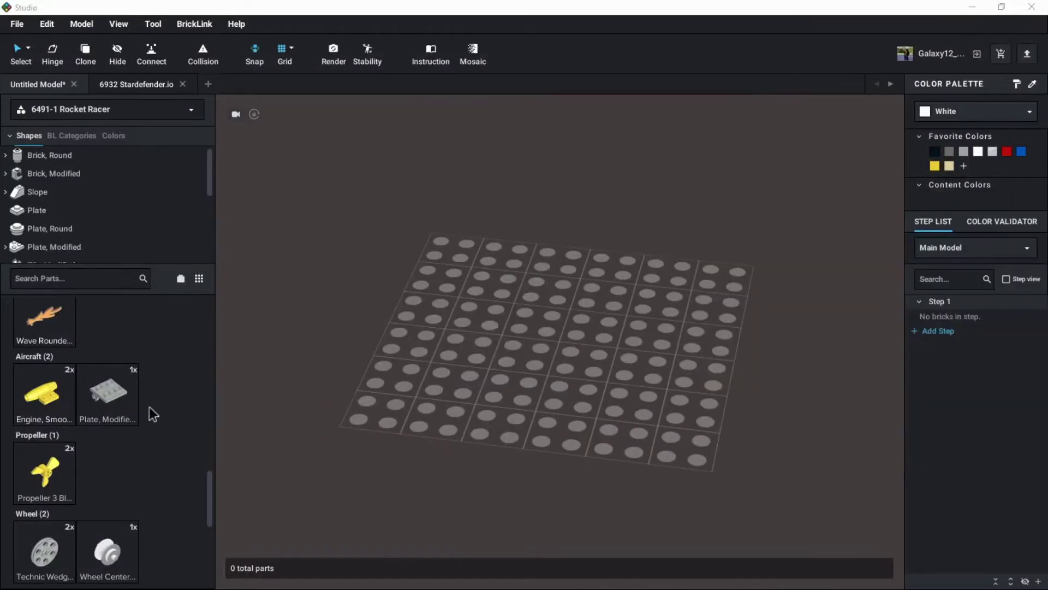
# Choose Master from the palette dropdown and scroll through its parts grid.
pyautogui.scroll(15, 133, 454)
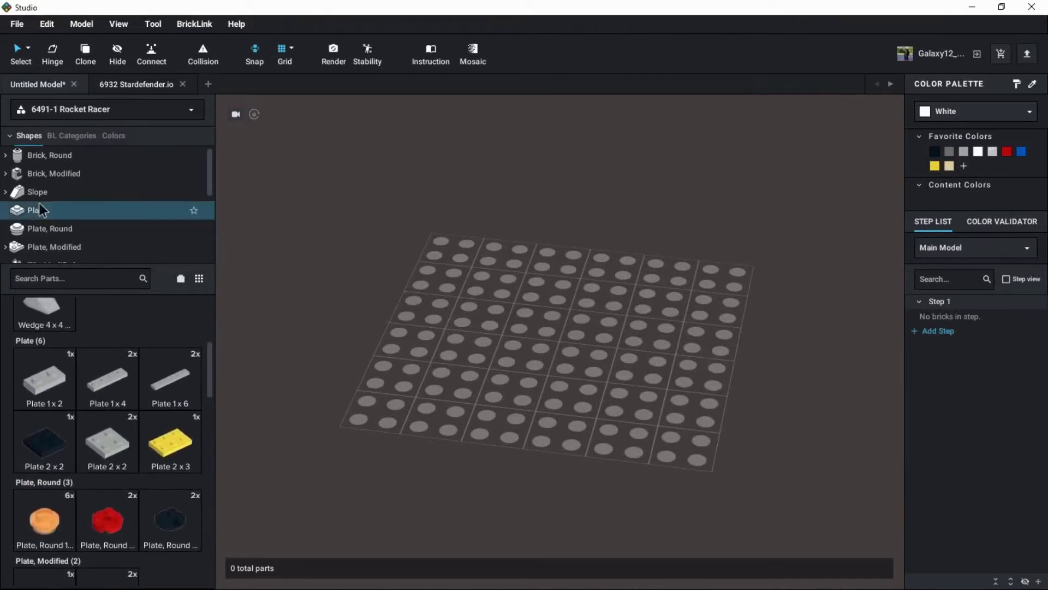
pyautogui.click(88, 112)
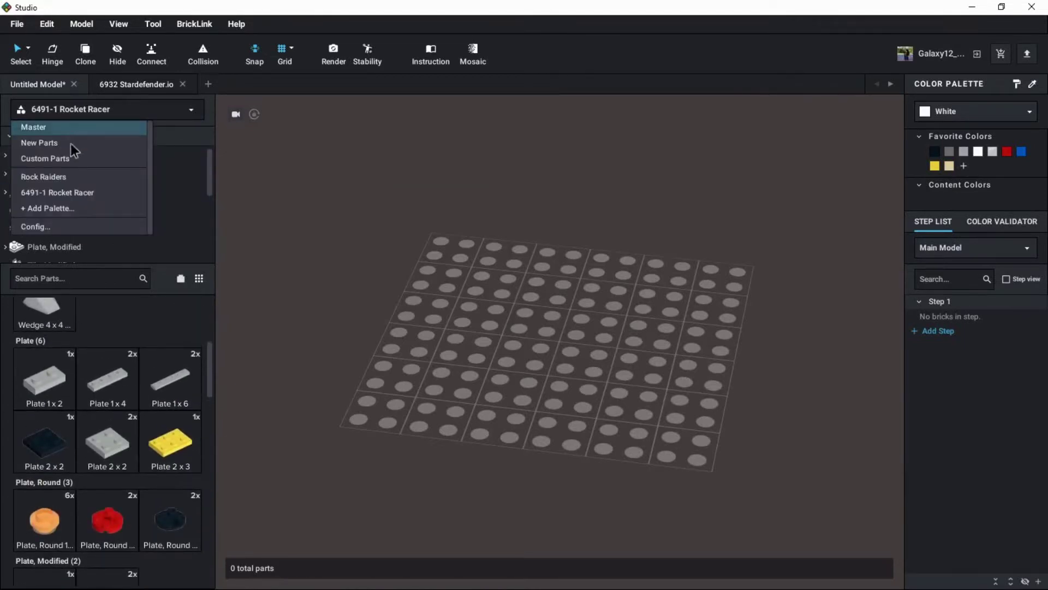
pyautogui.press('Return')
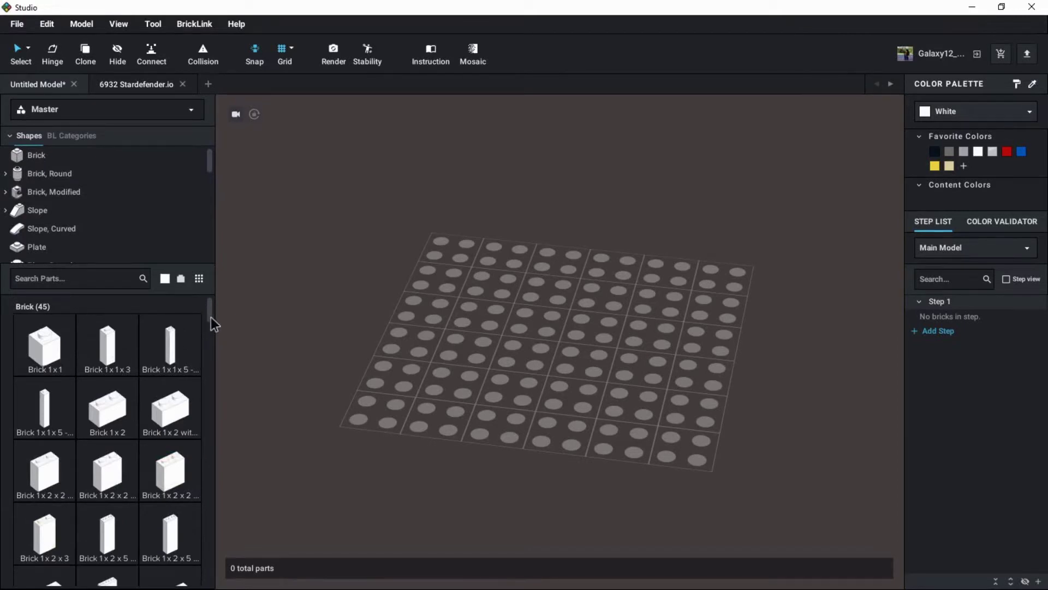
pyautogui.moveTo(211, 317); pyautogui.dragTo(209, 368)
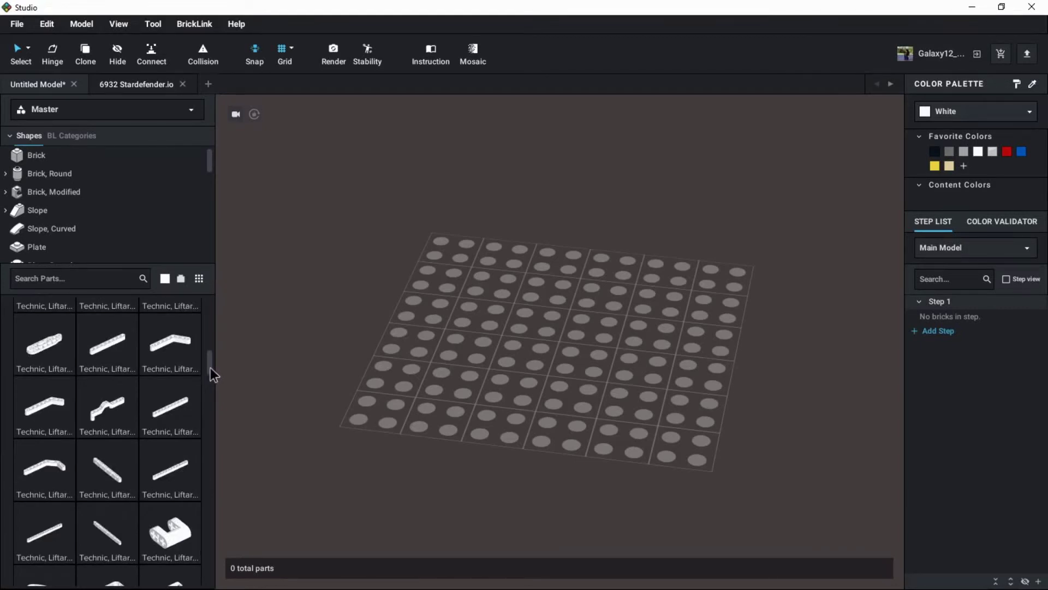
pyautogui.moveTo(210, 368); pyautogui.dragTo(207, 306)
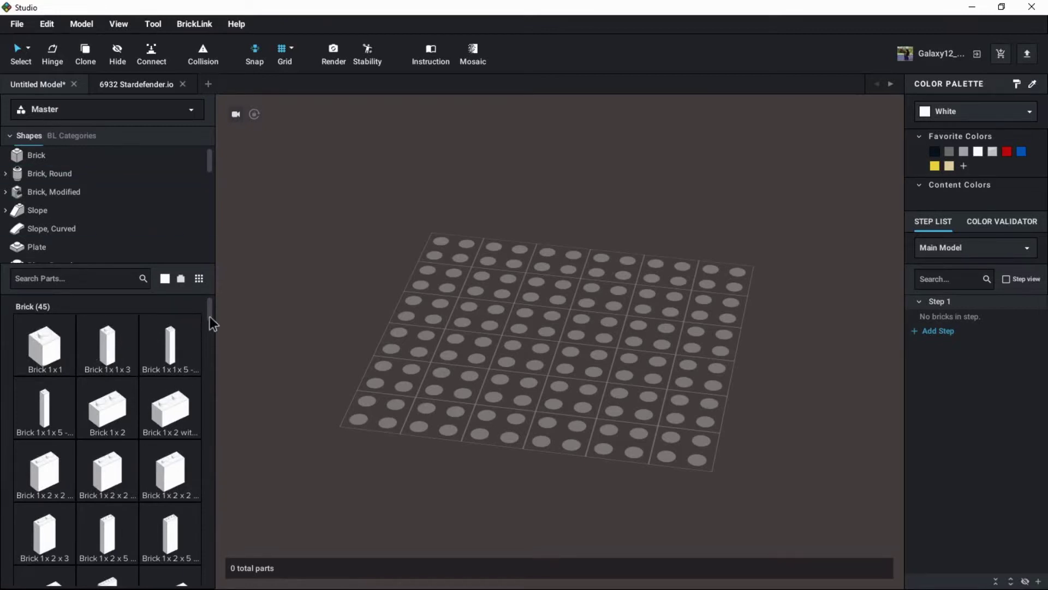
pyautogui.moveTo(210, 318)
pyautogui.mouseDown()
pyautogui.moveTo(211, 401)
pyautogui.moveTo(214, 304)
pyautogui.mouseUp()
pyautogui.moveTo(210, 304)
pyautogui.mouseDown()
pyautogui.moveTo(214, 326)
pyautogui.moveTo(214, 291)
pyautogui.mouseUp()
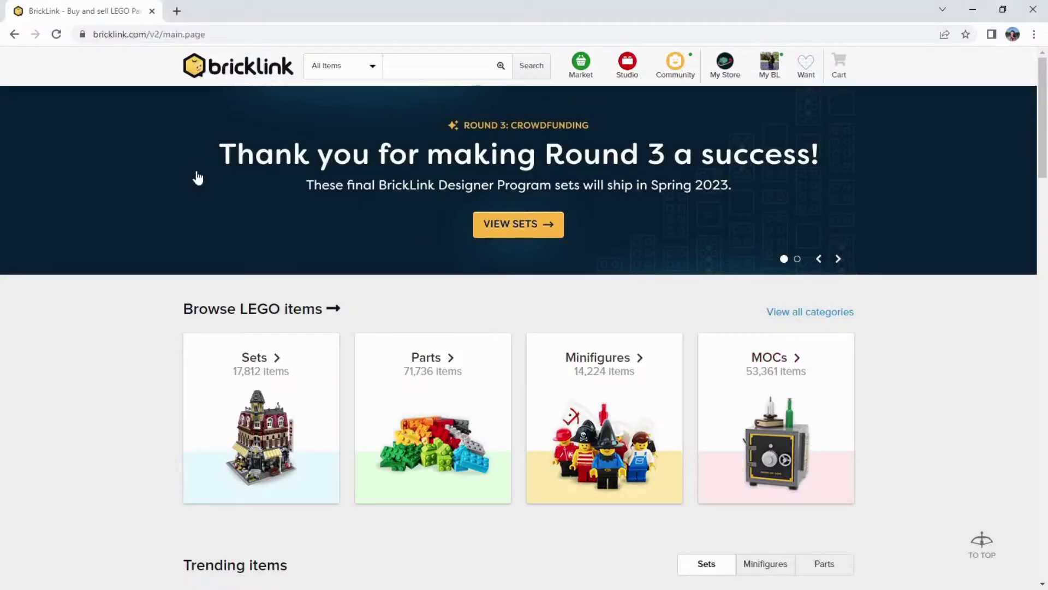
# Load bricklink.com's main page and put the cursor in its item search box.
pyautogui.doubleClick(155, 34)
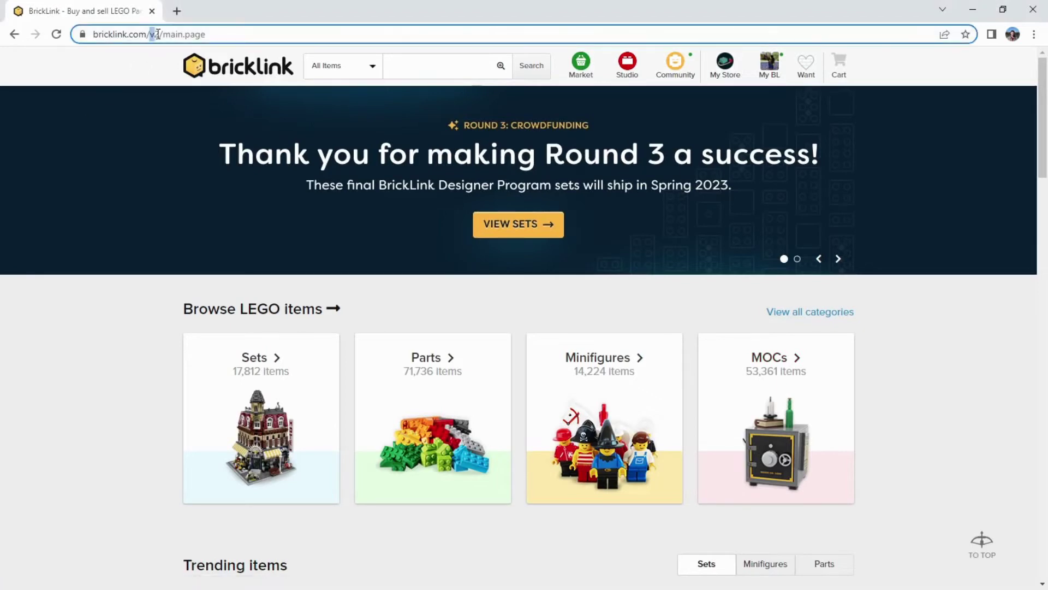
pyautogui.click(145, 110)
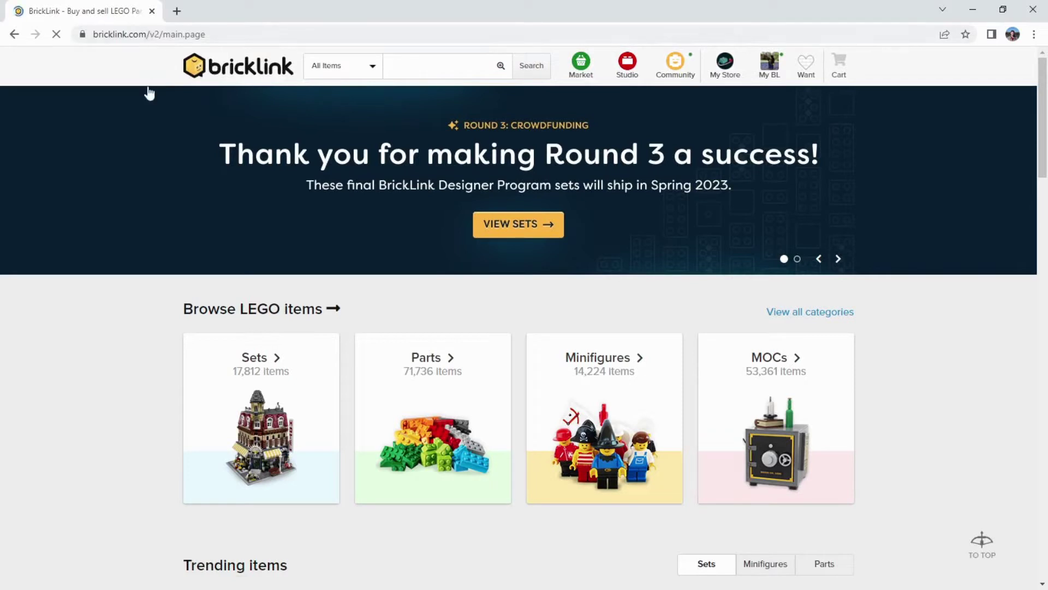
pyautogui.scroll(-1, 124, 288)
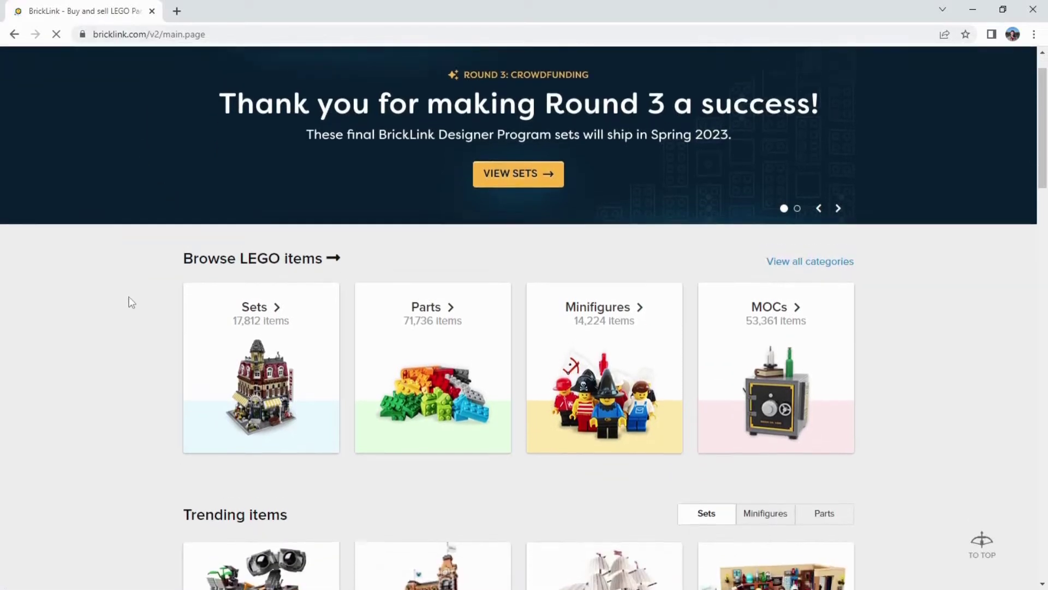
pyautogui.scroll(1, 120, 289)
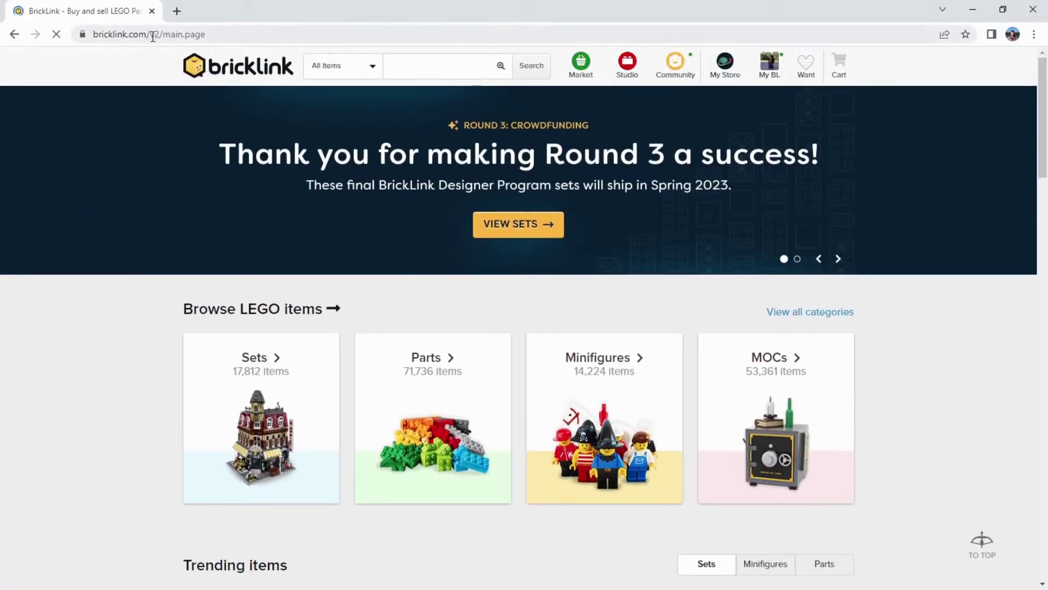
pyautogui.click(400, 68)
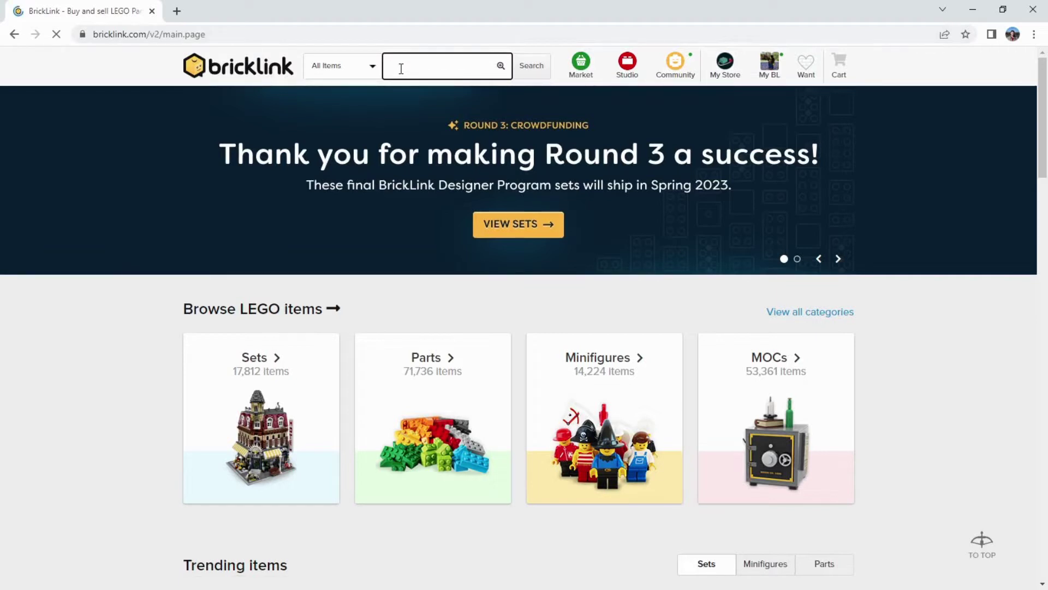
pyautogui.write('time cruisers')
pyautogui.press('Return')
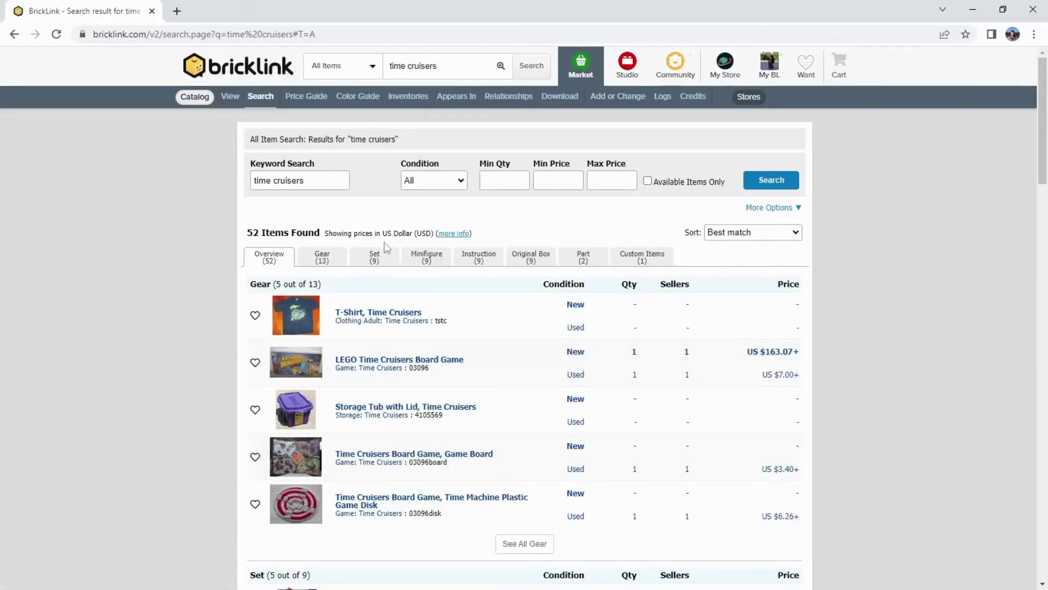
pyautogui.click(378, 260)
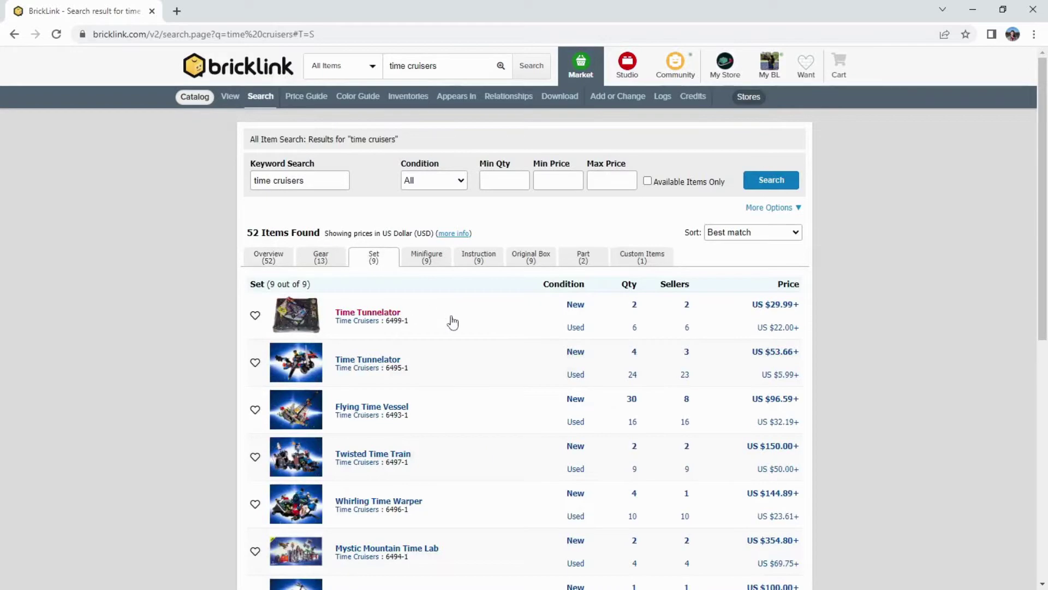
pyautogui.scroll(-6, 459, 314)
pyautogui.scroll(4, 461, 314)
pyautogui.scroll(-1, 460, 312)
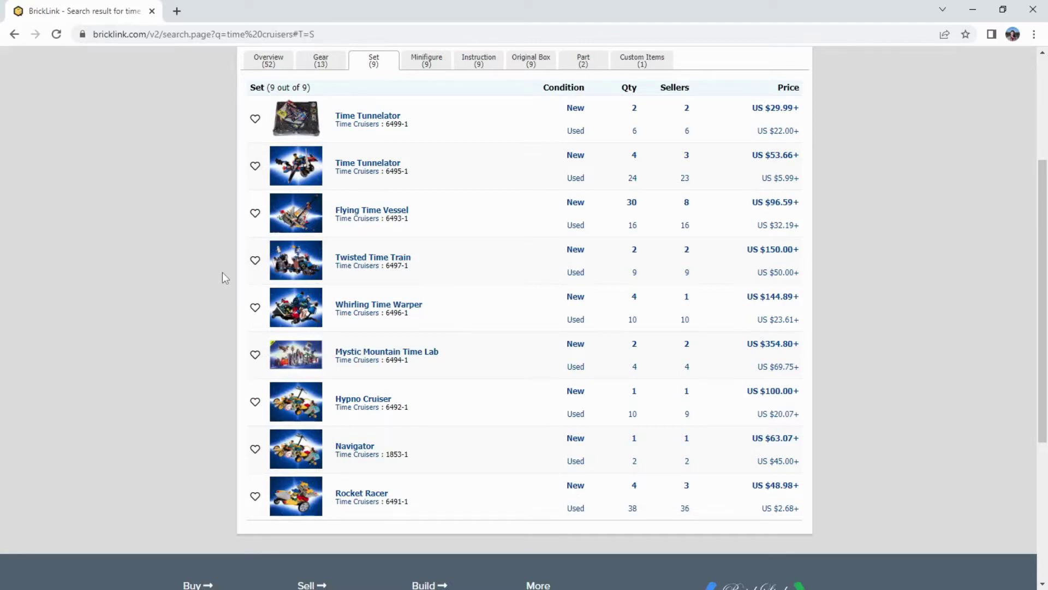
pyautogui.scroll(2, 221, 273)
pyautogui.scroll(-1, 218, 275)
pyautogui.scroll(-1, 220, 276)
pyautogui.scroll(2, 195, 315)
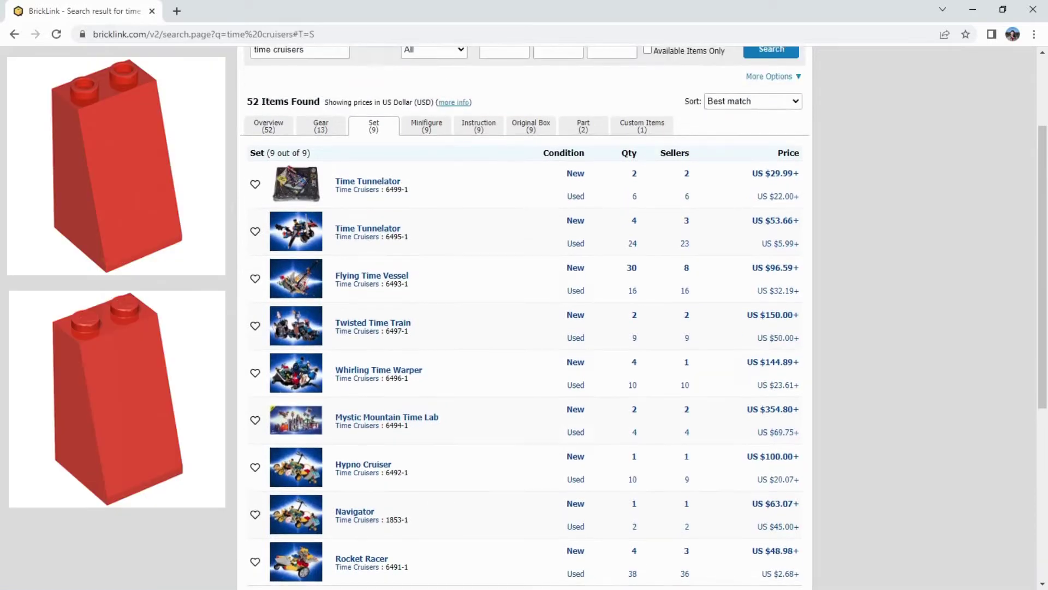
pyautogui.scroll(-2, 524, 317)
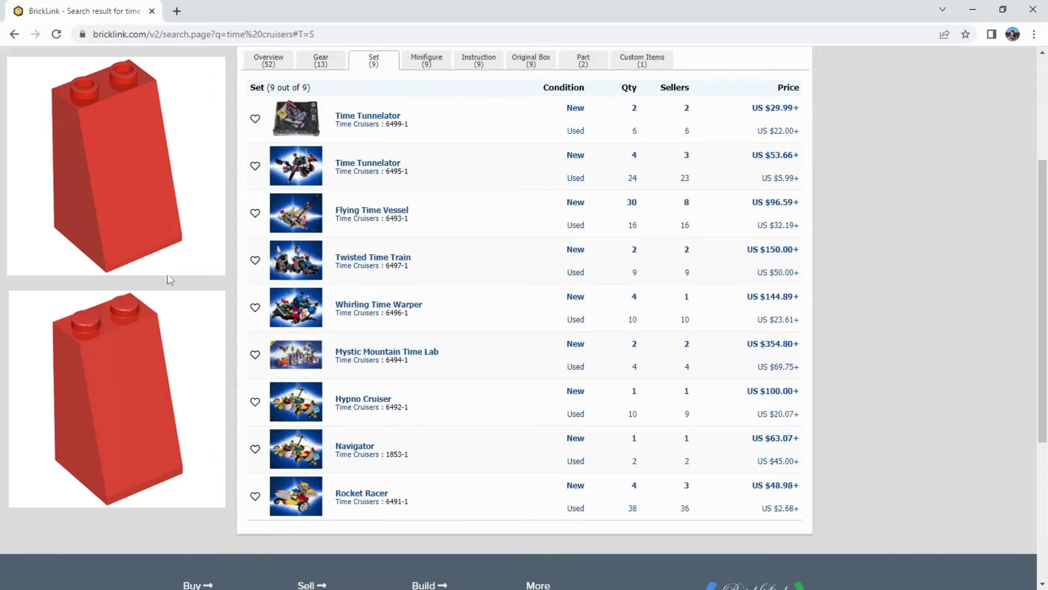
pyautogui.scroll(1, 200, 288)
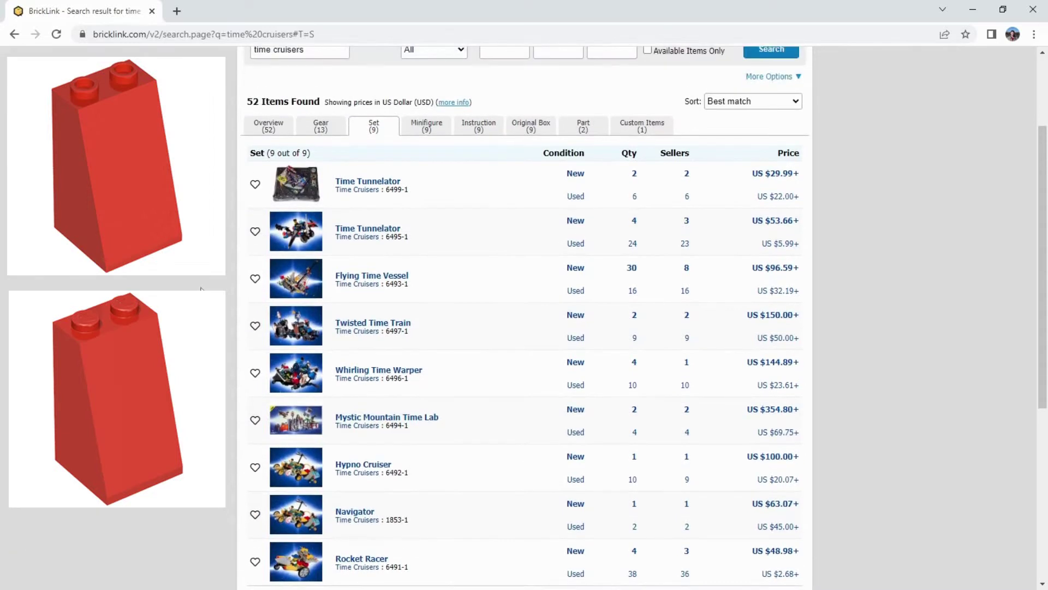
pyautogui.scroll(-1, 200, 289)
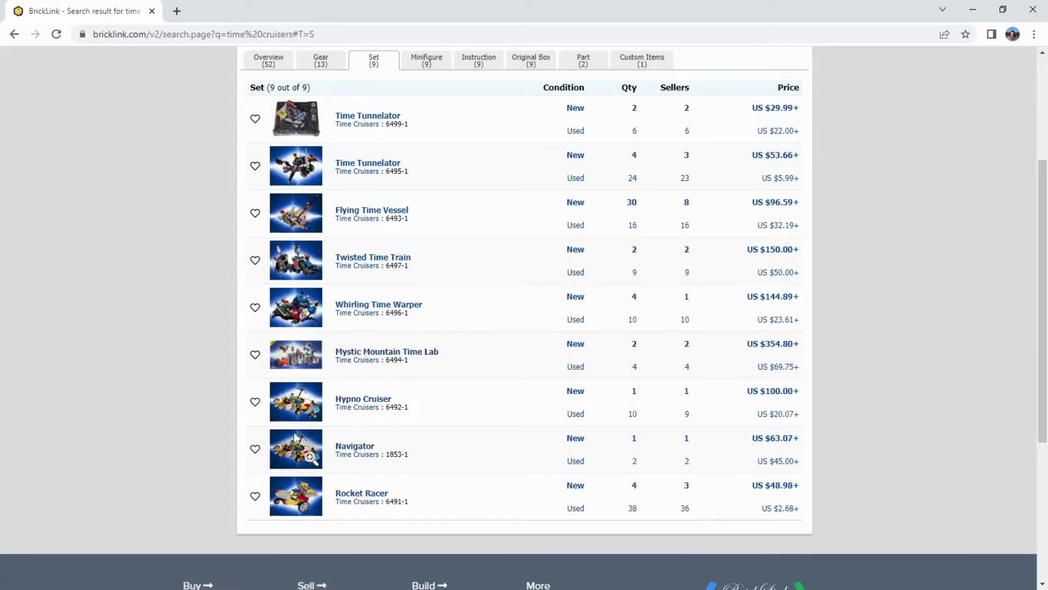
# Open sets 6494-1, 6492-1, 1853-1 and 6491-1 each in a new browser tab.
pyautogui.rightClick(366, 353)
pyautogui.click(389, 362)
pyautogui.rightClick(366, 402)
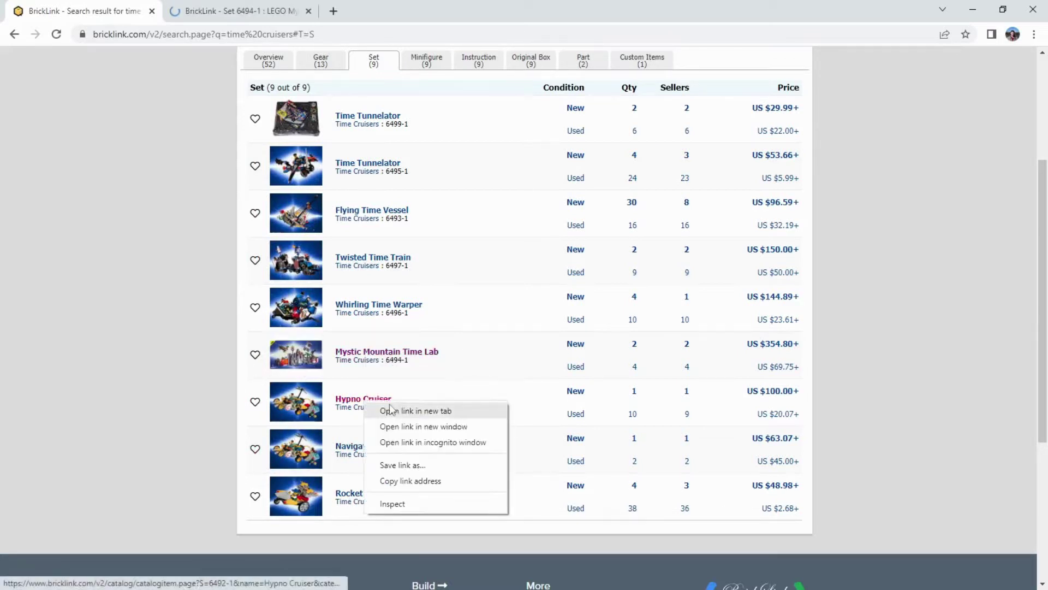
pyautogui.click(391, 410)
pyautogui.rightClick(356, 446)
pyautogui.click(379, 458)
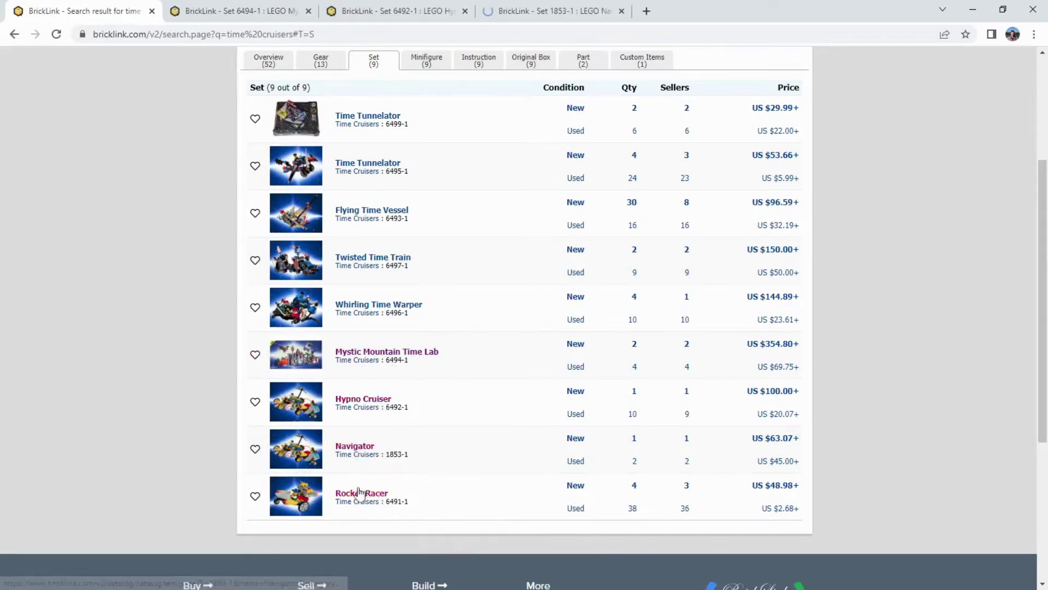
pyautogui.rightClick(359, 493)
pyautogui.click(385, 387)
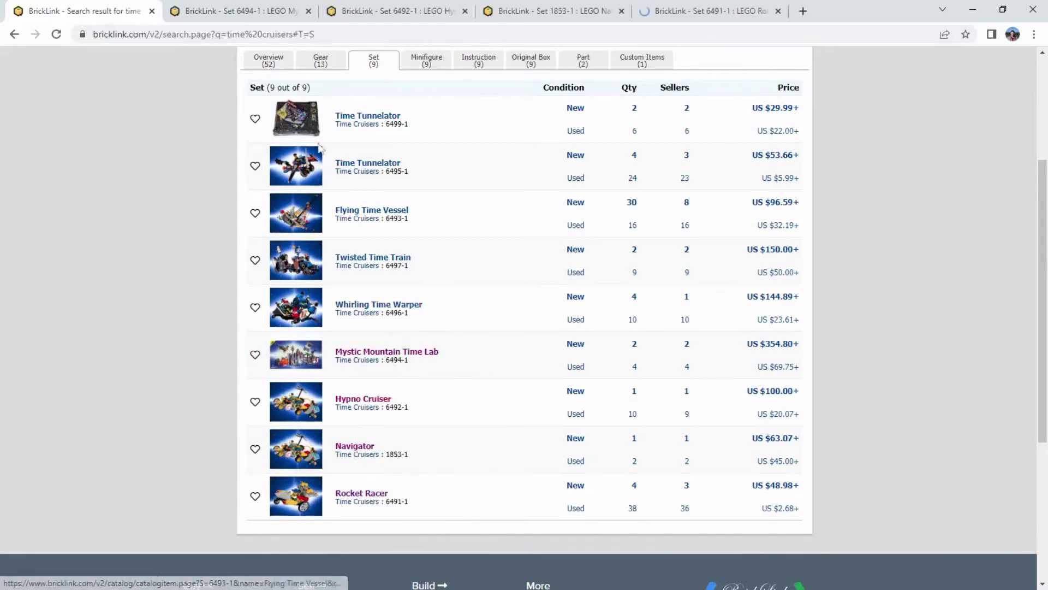
# On the Mystic Mountain Time Lab 6494-1 tab, open Part Out and review the parts list.
pyautogui.click(240, 12)
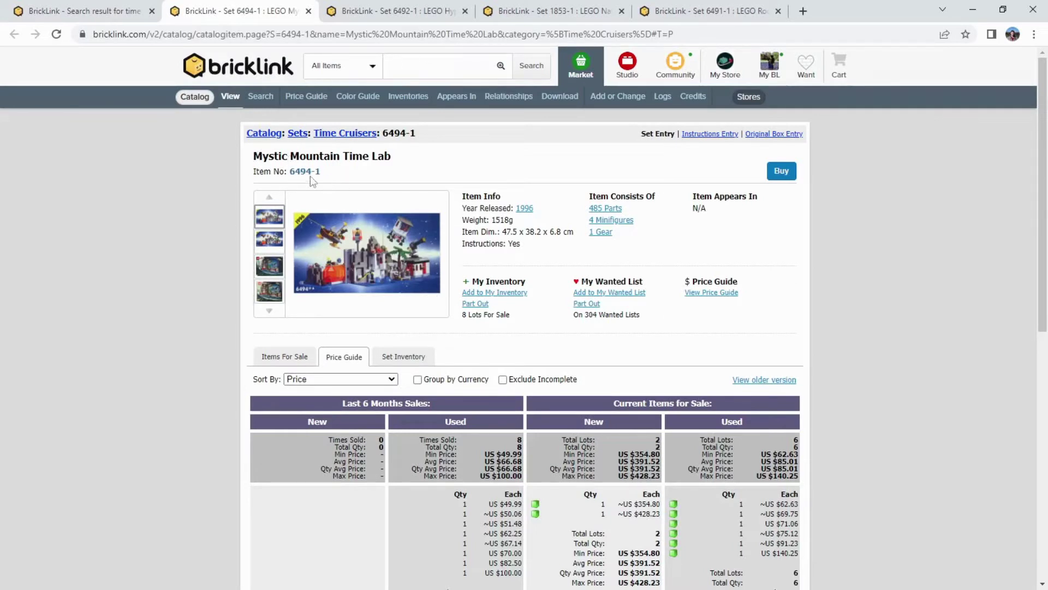
pyautogui.click(584, 304)
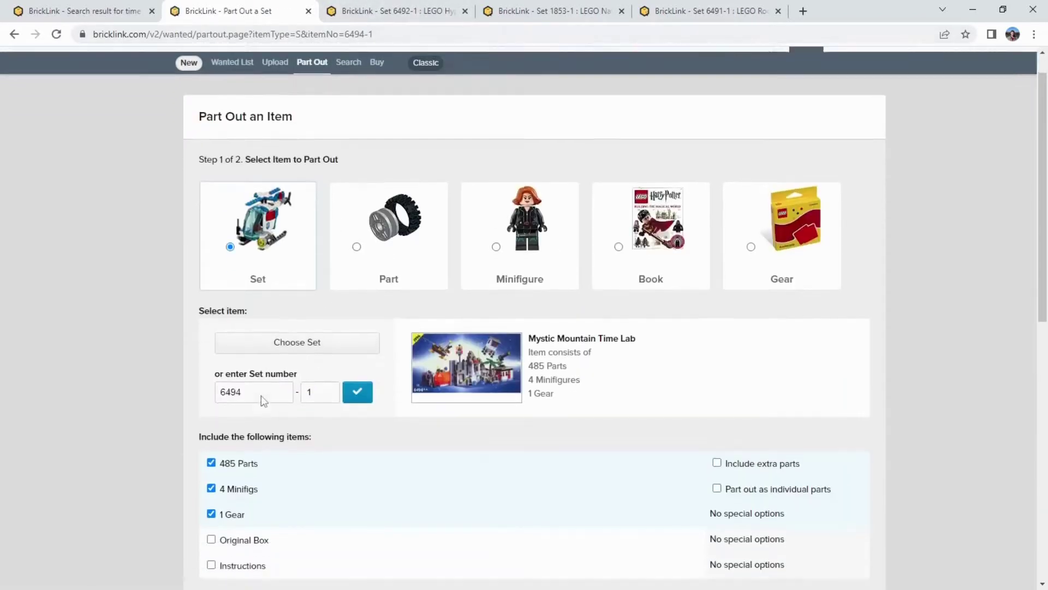
pyautogui.scroll(-1, 261, 399)
pyautogui.scroll(2, 300, 250)
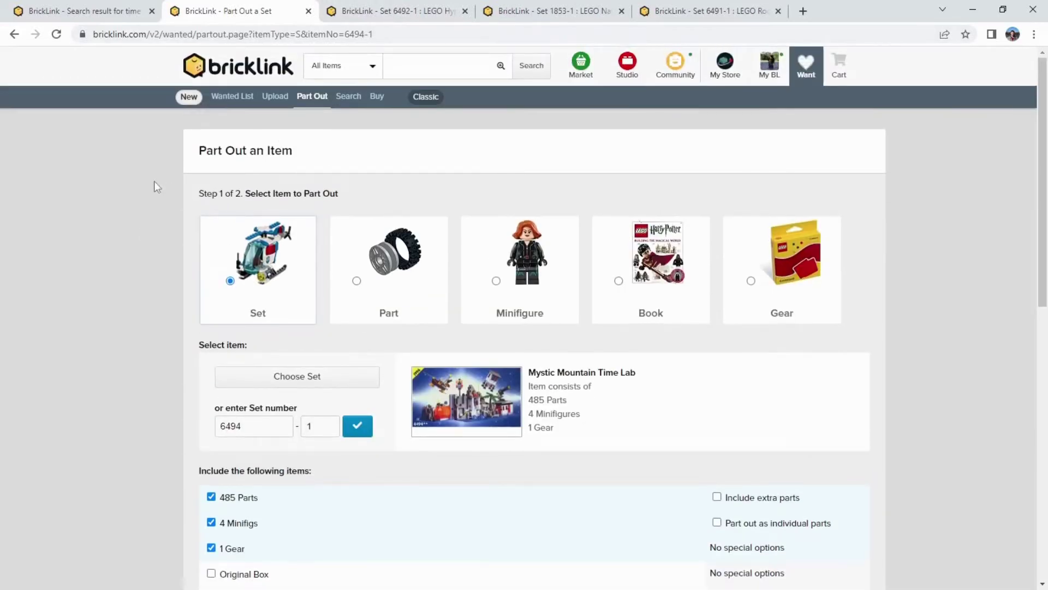
pyautogui.scroll(-2, 147, 186)
pyautogui.scroll(2, 144, 213)
pyautogui.scroll(-1, 164, 238)
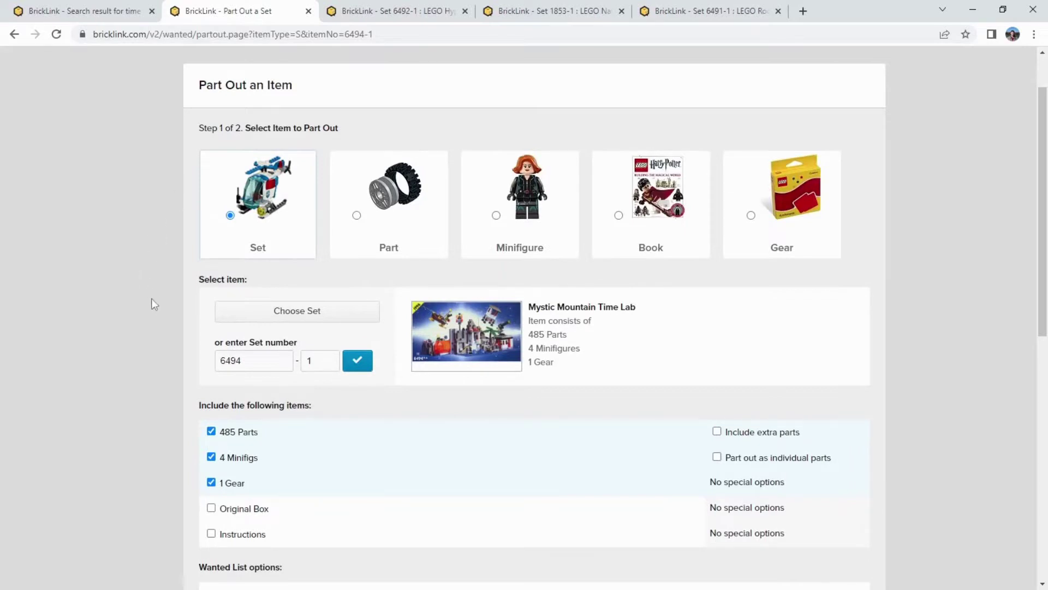
pyautogui.scroll(-1, 157, 301)
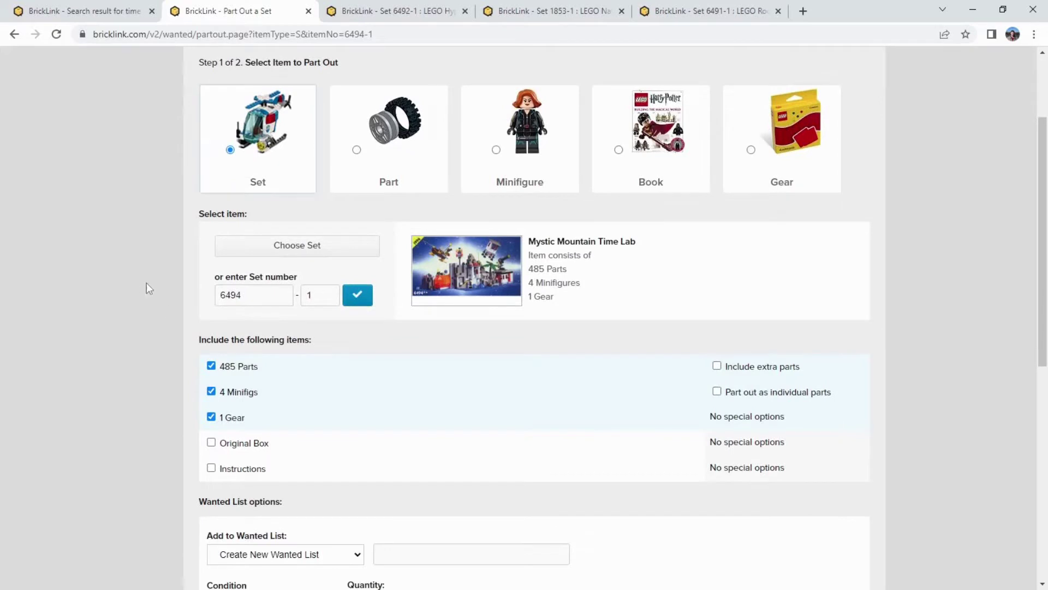
pyautogui.scroll(-1, 180, 317)
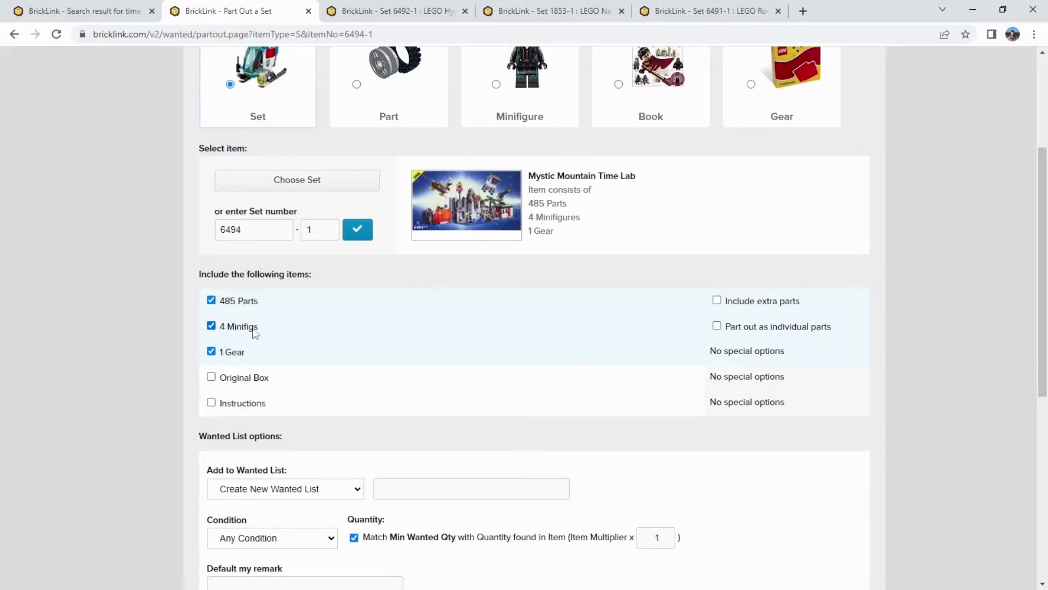
pyautogui.scroll(3, 255, 332)
pyautogui.scroll(-1, 281, 332)
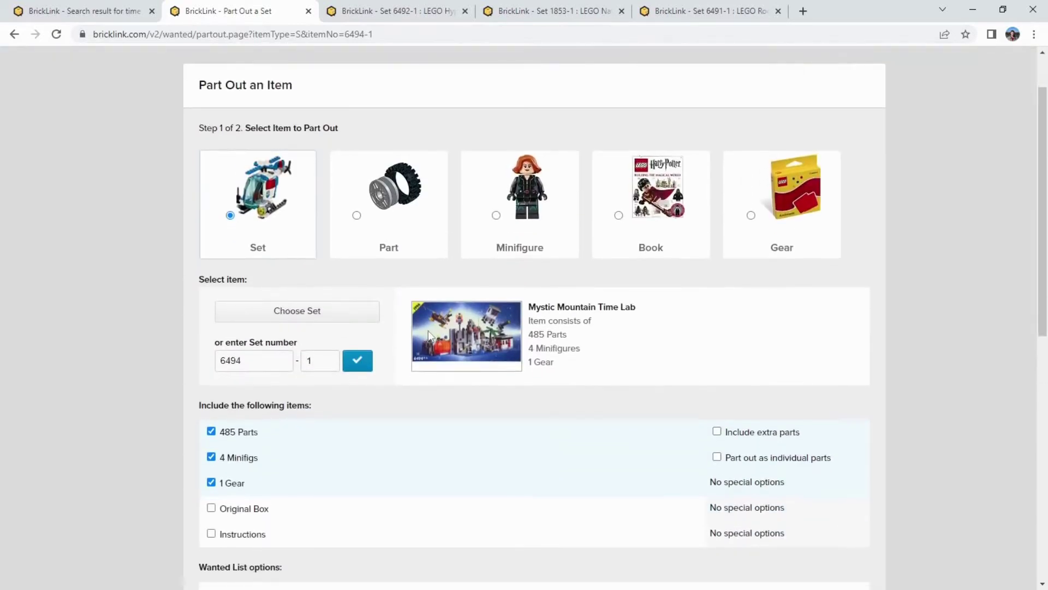
pyautogui.scroll(-2, 415, 336)
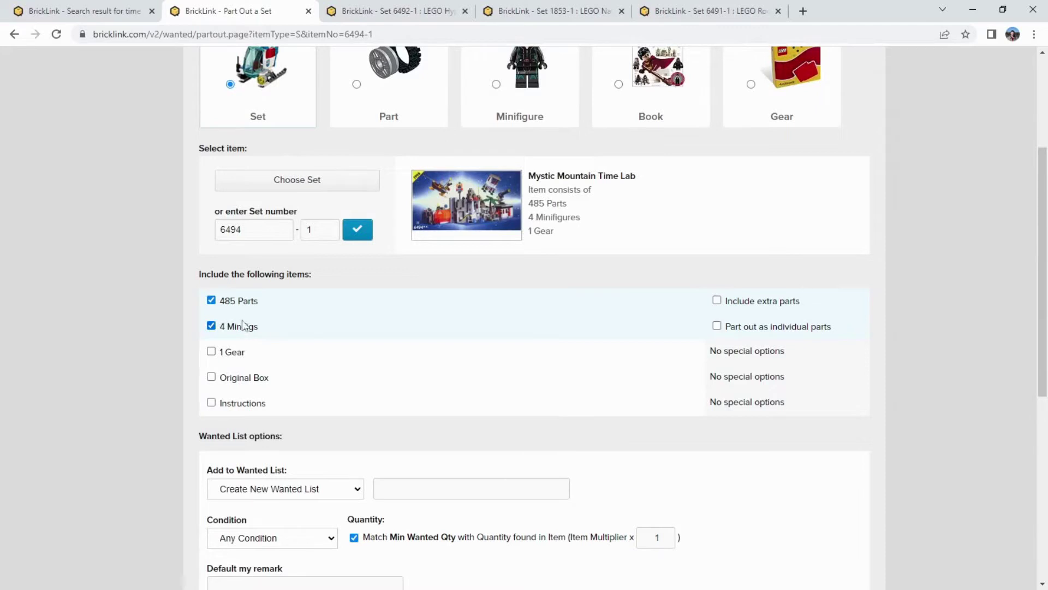
# Part out minifigs as individual parts, leave out extra parts, and select the new-list name box.
pyautogui.click(717, 326)
pyautogui.click(718, 301)
pyautogui.scroll(-2, 423, 349)
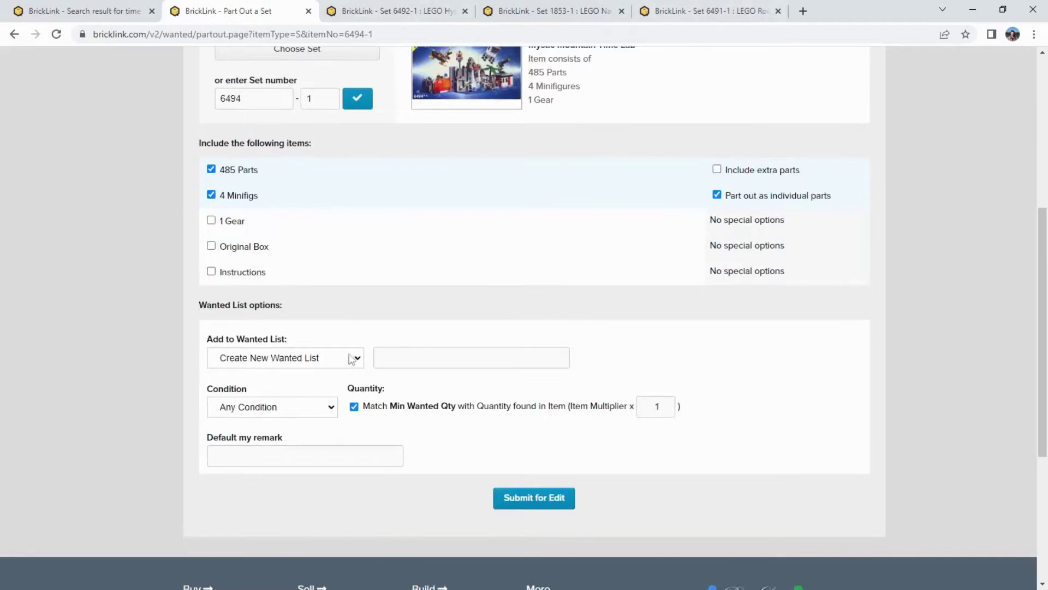
pyautogui.click(391, 352)
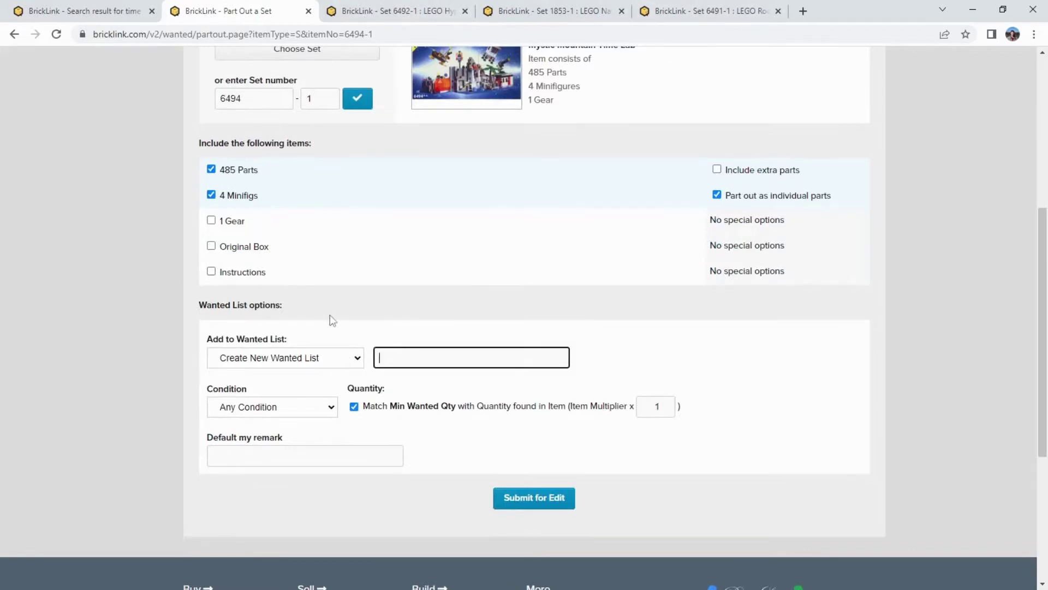
# Enter 'Time Cruisers' as the new wanted list name.
pyautogui.write('Time Cruisers')
# Submit the part-out, review all listed parts, and add them to the Time Cruisers wanted list.
pyautogui.click(540, 499)
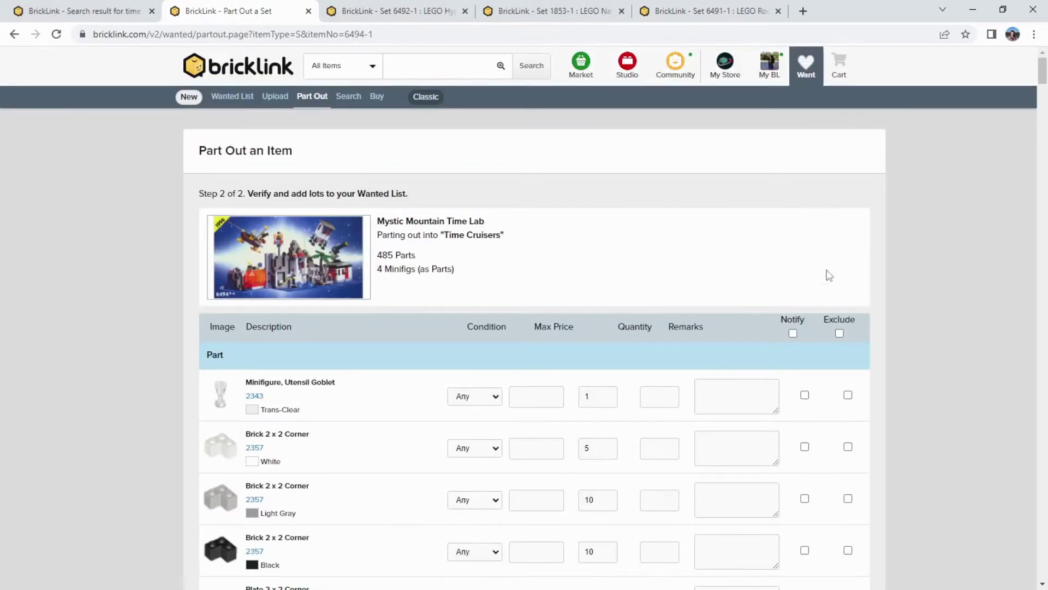
pyautogui.scroll(-10, 873, 235)
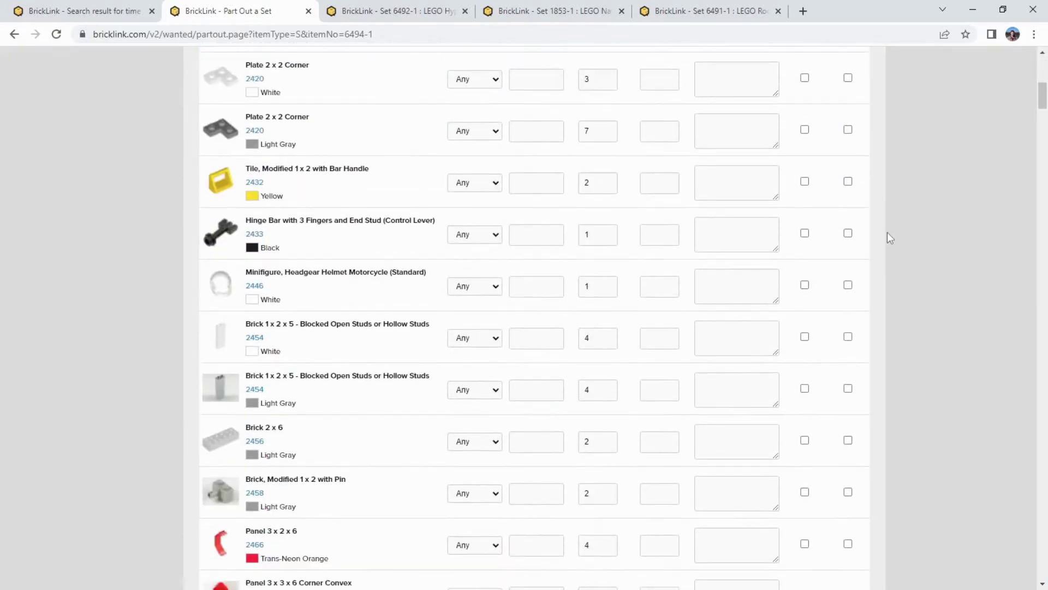
pyautogui.scroll(-16, 519, 248)
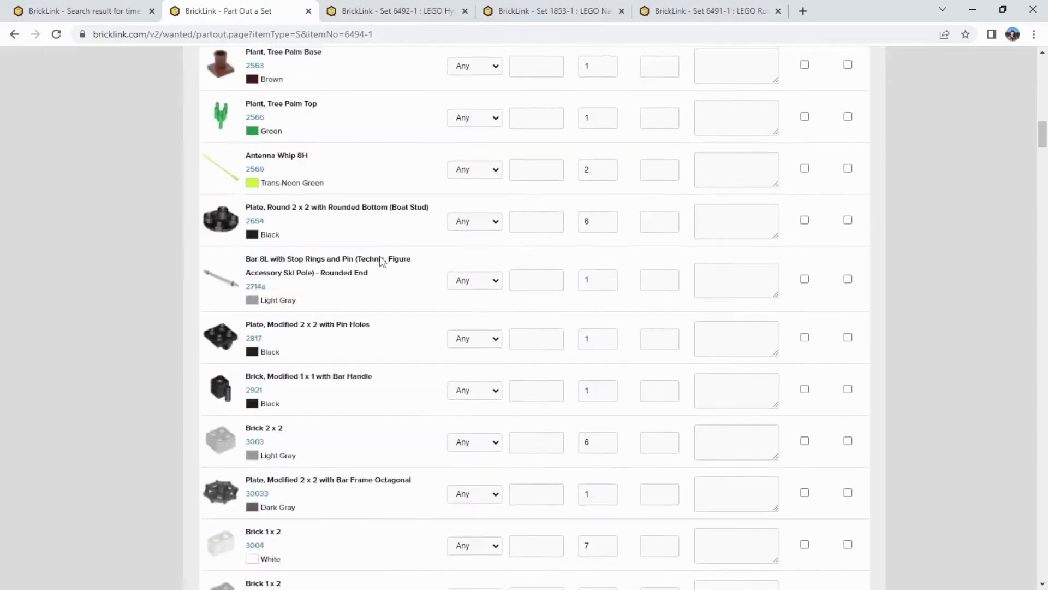
pyautogui.scroll(-20, 380, 257)
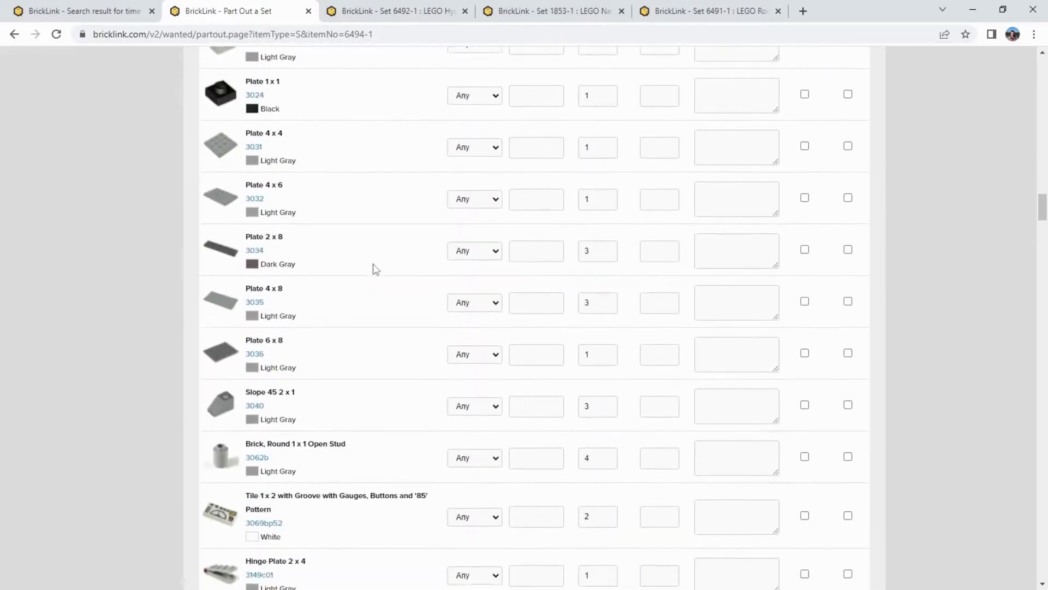
pyautogui.scroll(-20, 376, 273)
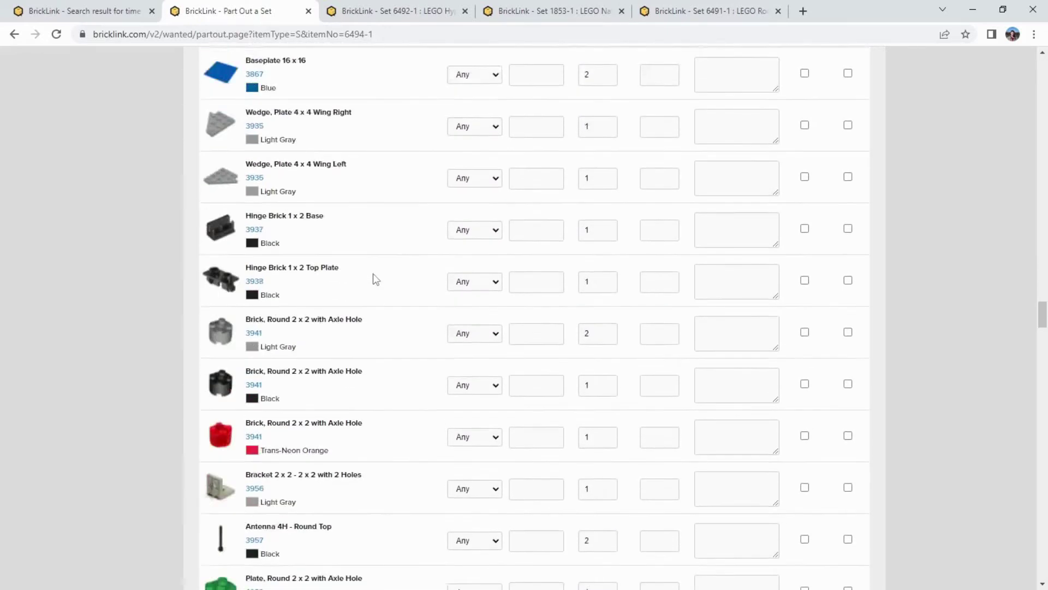
pyautogui.scroll(-20, 375, 279)
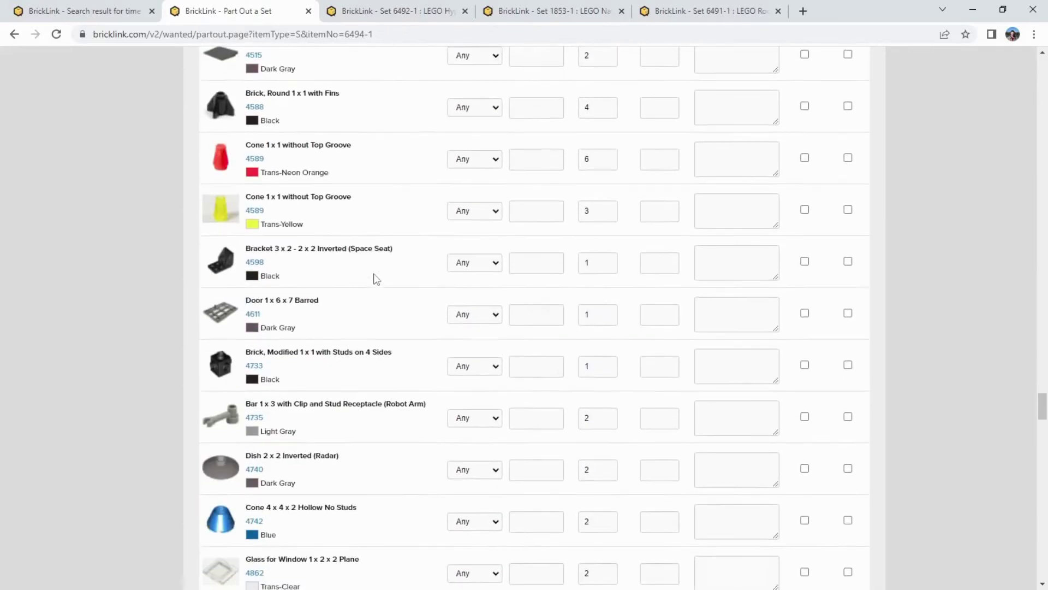
pyautogui.scroll(-20, 375, 279)
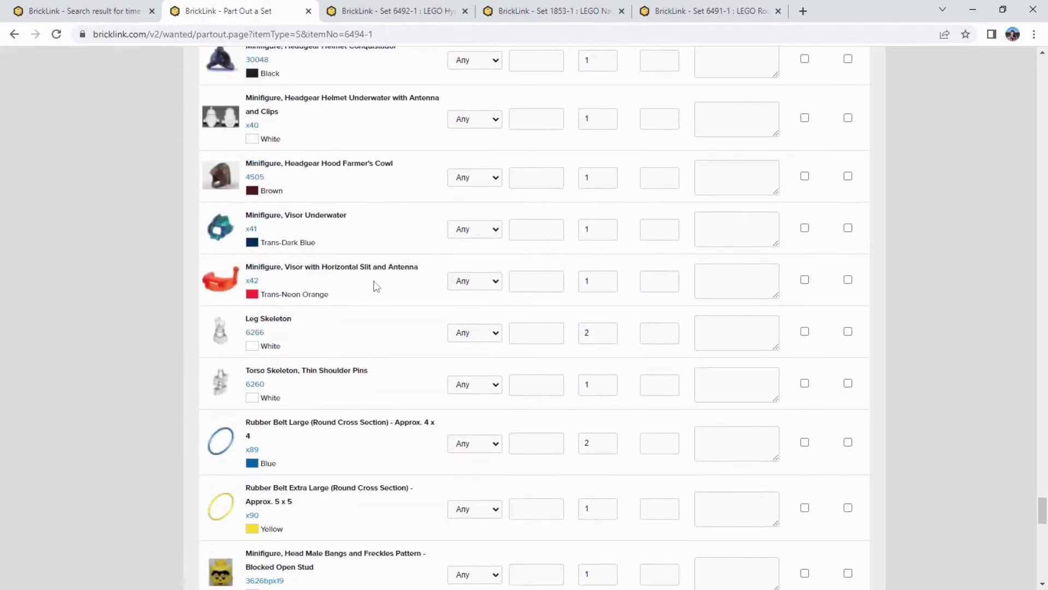
pyautogui.scroll(8, 374, 283)
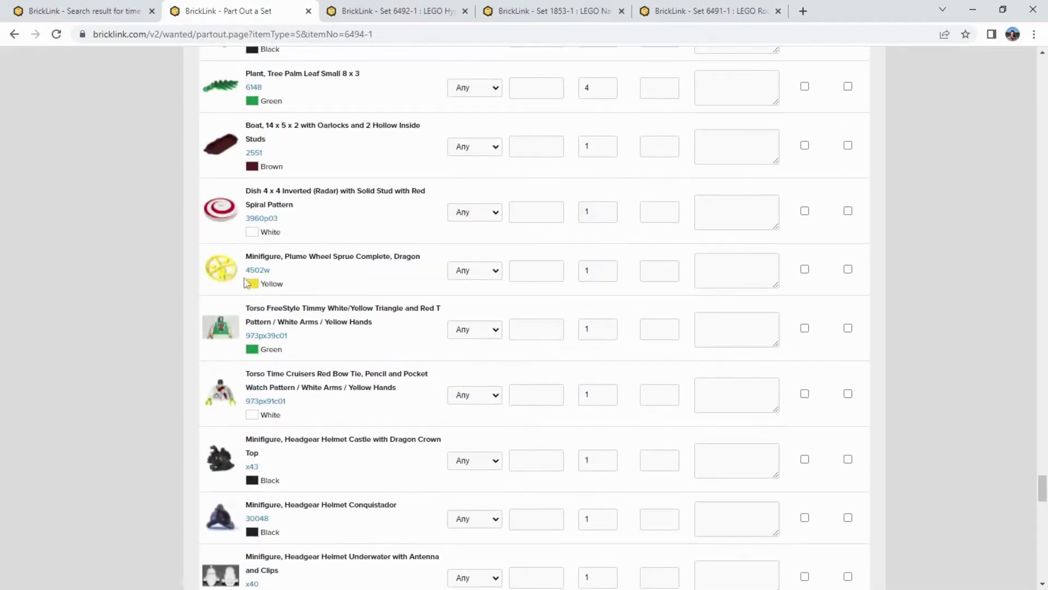
pyautogui.scroll(-3, 232, 297)
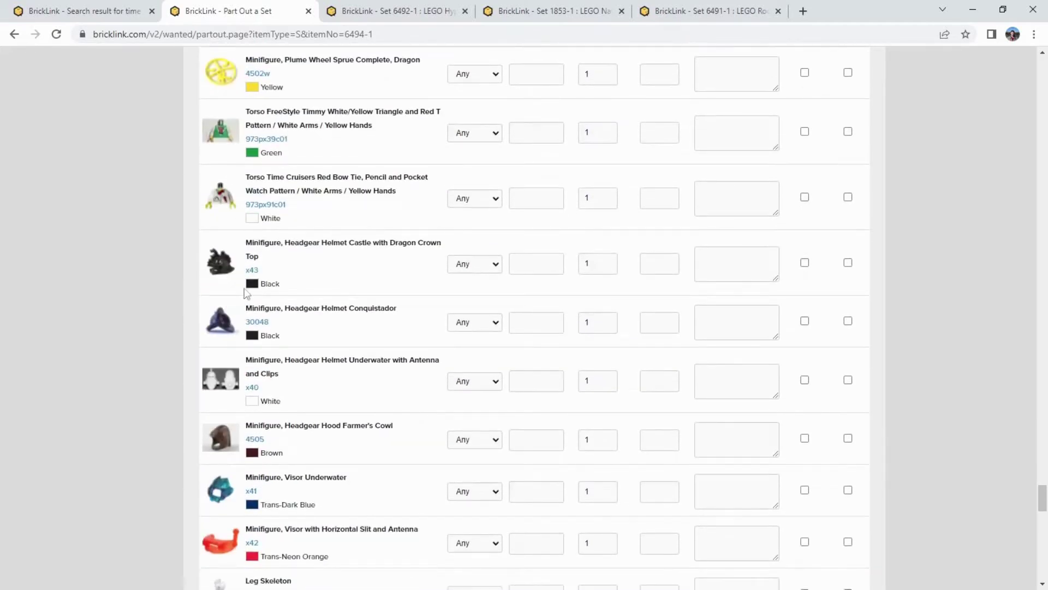
pyautogui.scroll(1, 245, 290)
pyautogui.scroll(1, 244, 256)
pyautogui.scroll(-15, 243, 256)
pyautogui.scroll(-6, 192, 269)
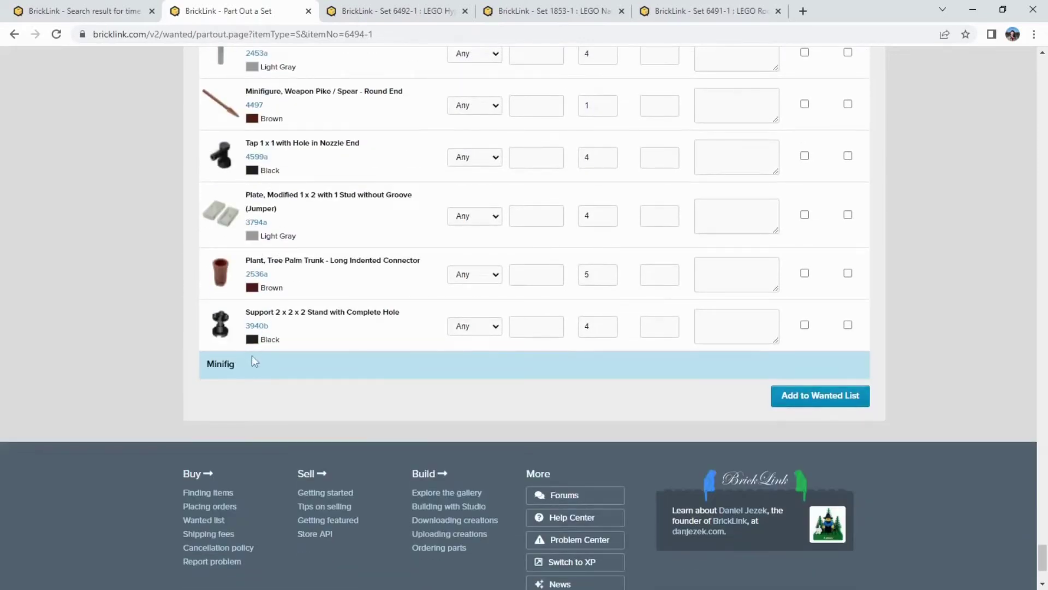
pyautogui.click(831, 400)
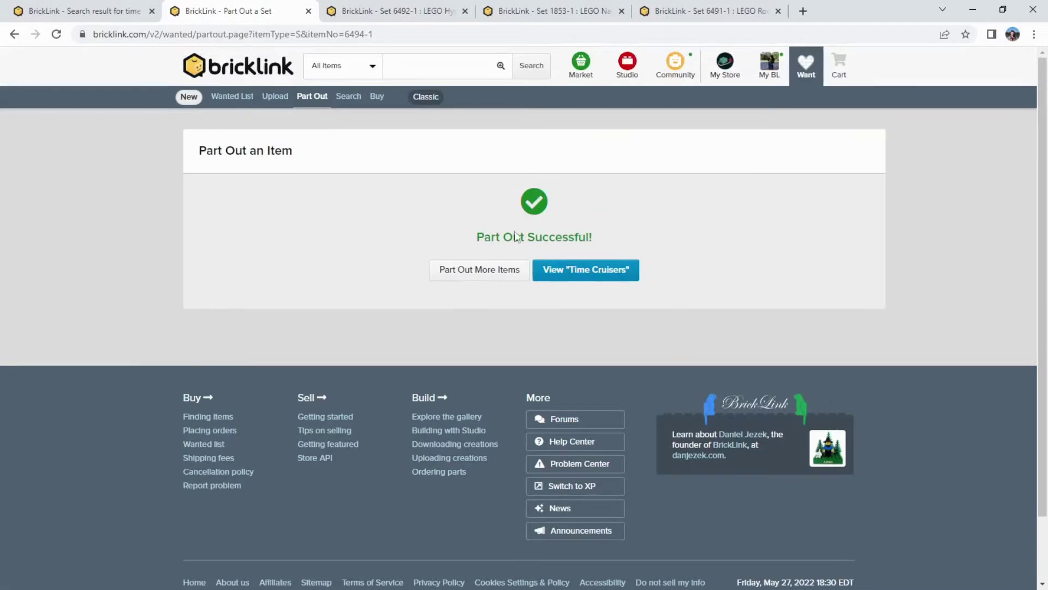
# Open the 6492-1 part-out form with individual minifig parts, targeting the Time Cruisers wanted list.
pyautogui.click(308, 11)
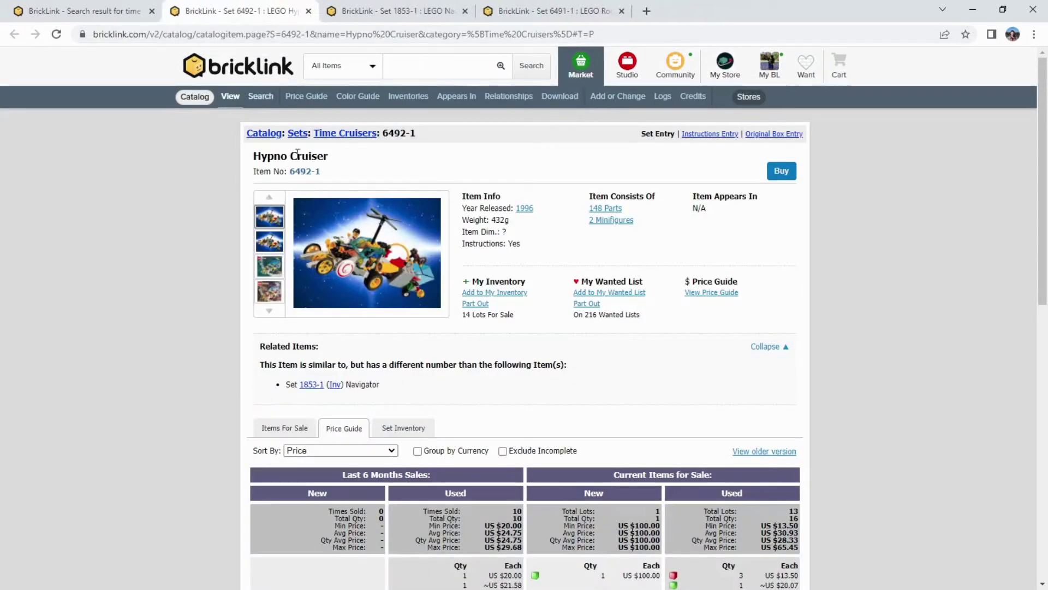
pyautogui.click(585, 306)
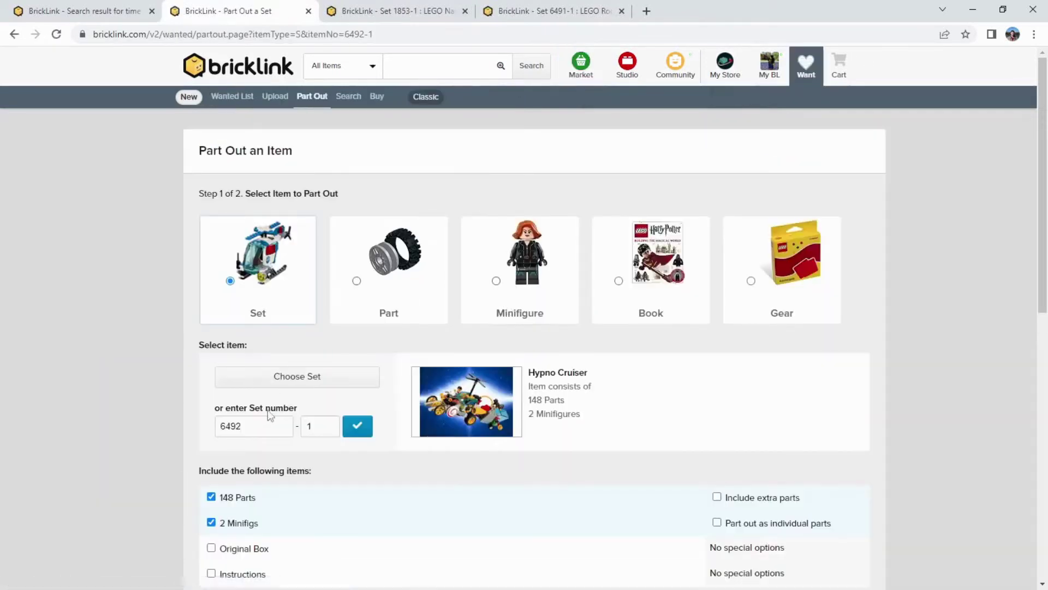
pyautogui.scroll(-5, 291, 290)
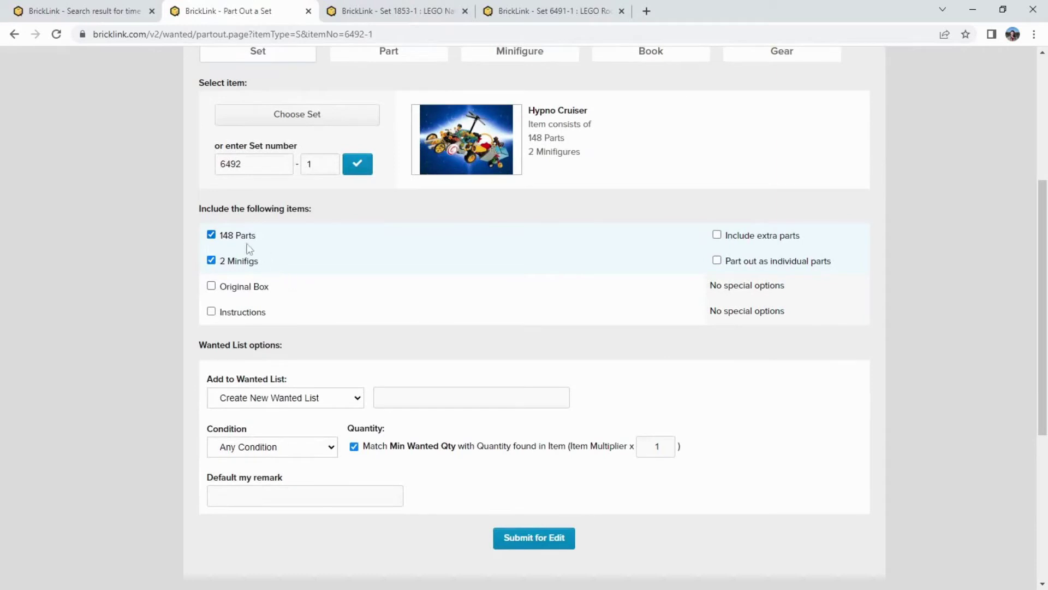
pyautogui.click(717, 261)
pyautogui.click(352, 398)
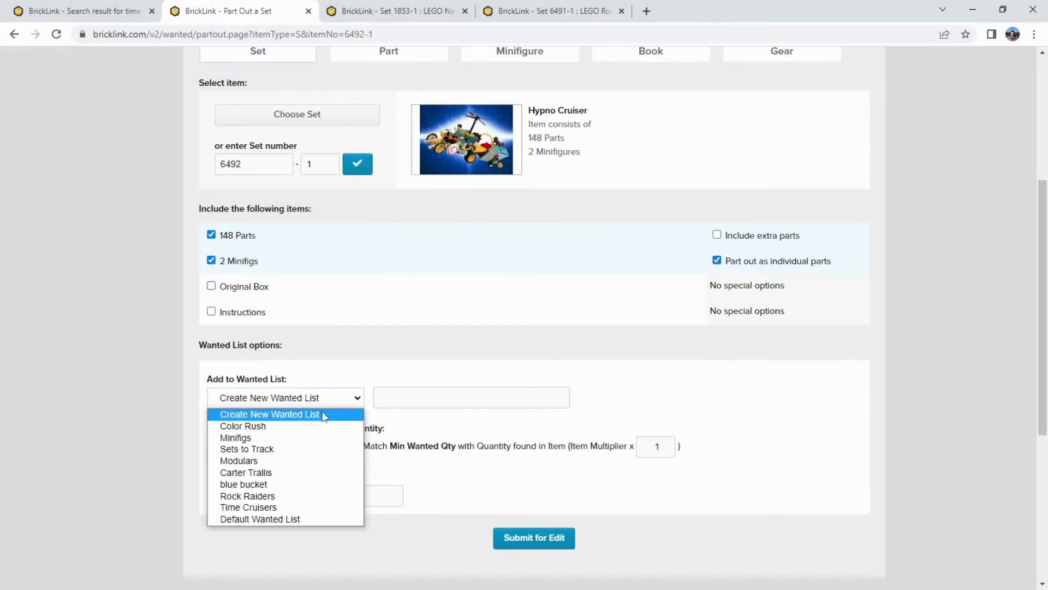
pyautogui.click(264, 506)
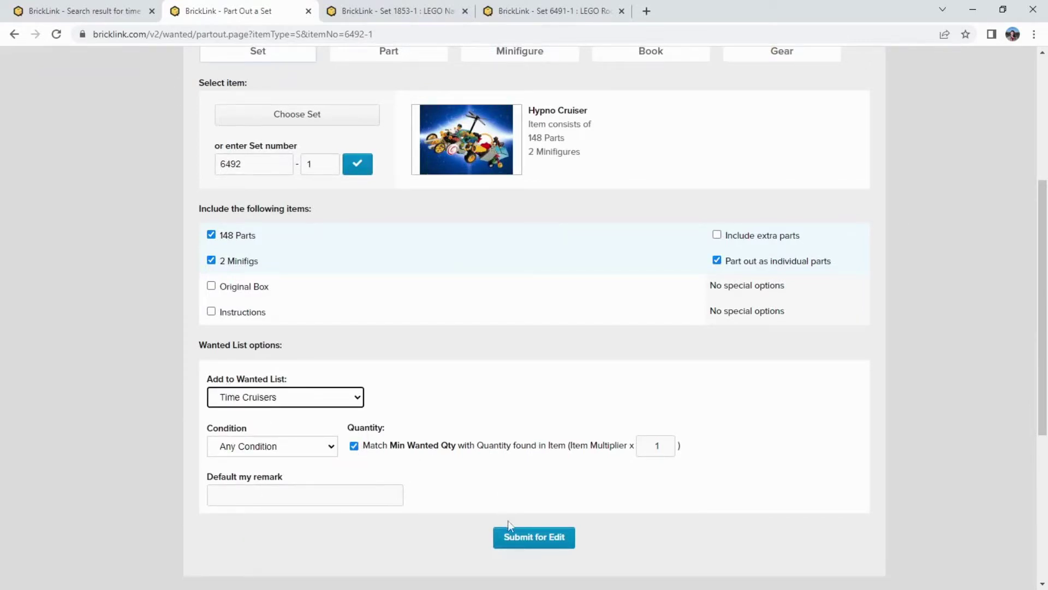
# Submit the Hypno Cruiser 6492-1 part-out, review its parts list, and add them to Time Cruisers.
pyautogui.click(517, 536)
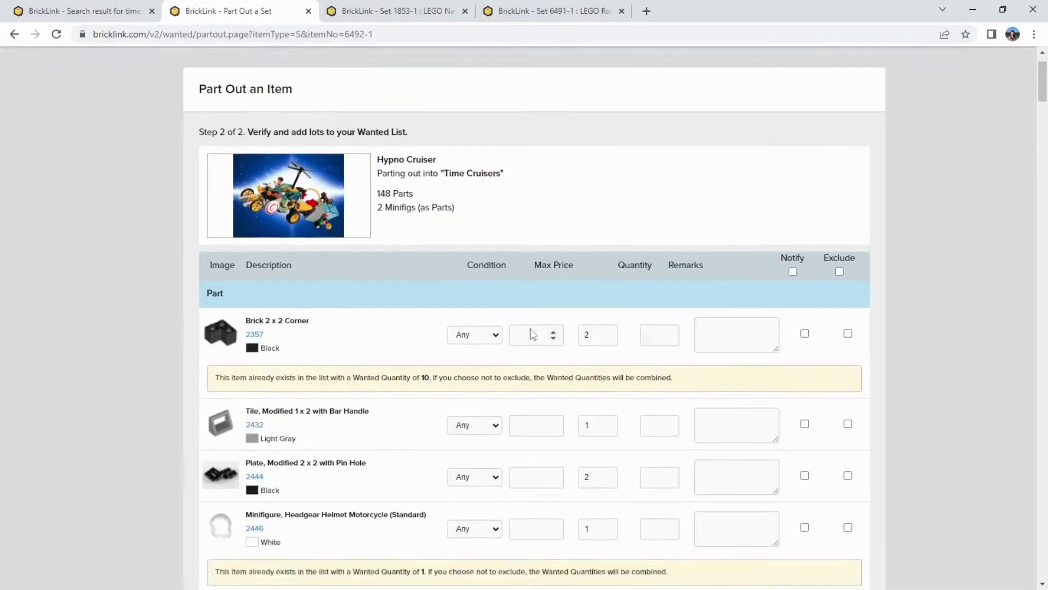
pyautogui.scroll(-1, 514, 326)
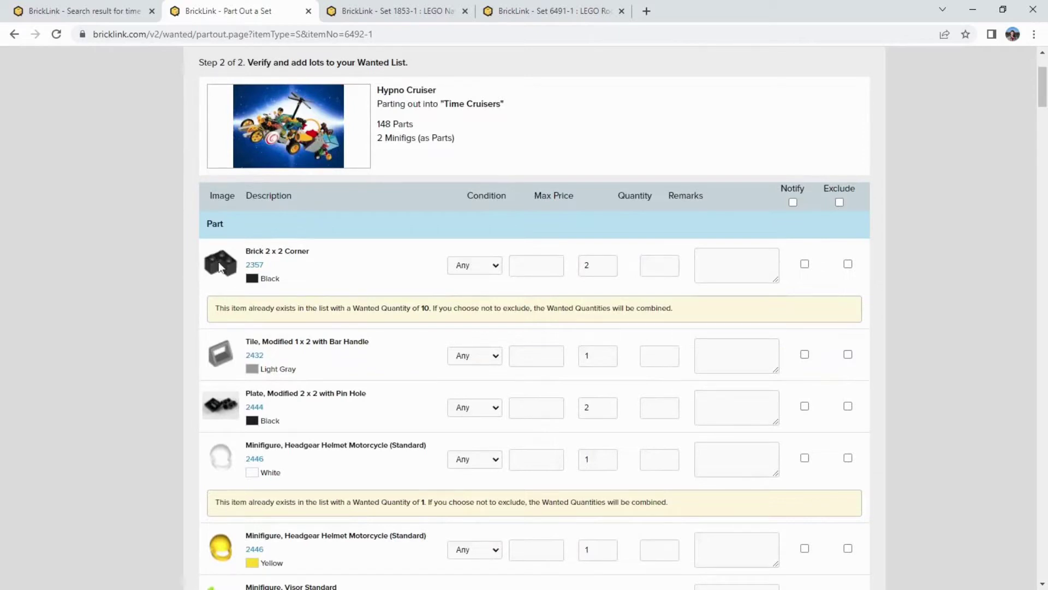
pyautogui.scroll(-1, 338, 235)
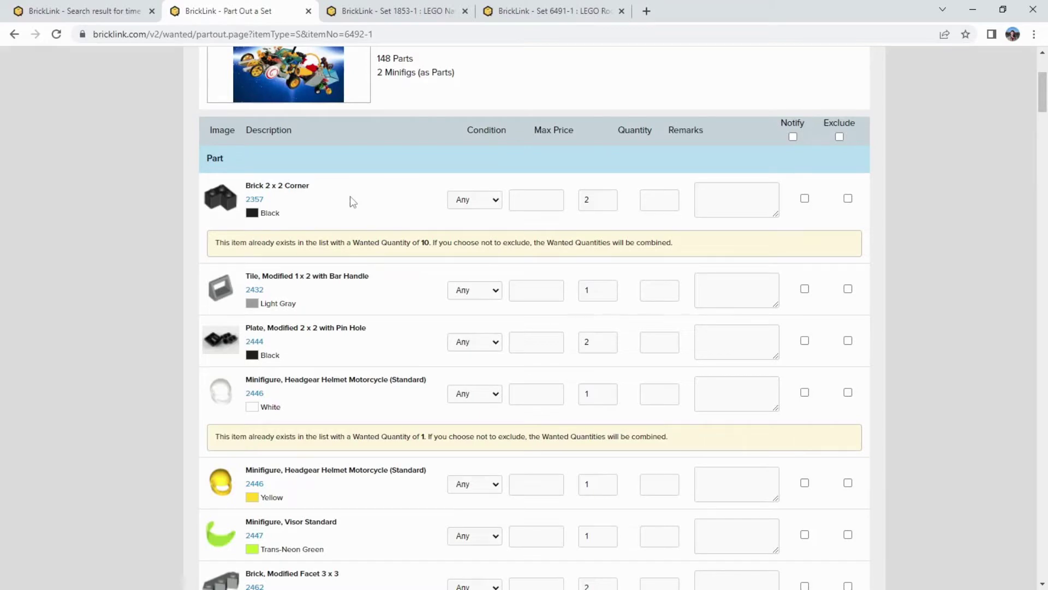
pyautogui.scroll(-3, 349, 198)
pyautogui.scroll(-2, 372, 197)
pyautogui.scroll(3, 370, 210)
pyautogui.scroll(-5, 366, 180)
pyautogui.scroll(-3, 372, 178)
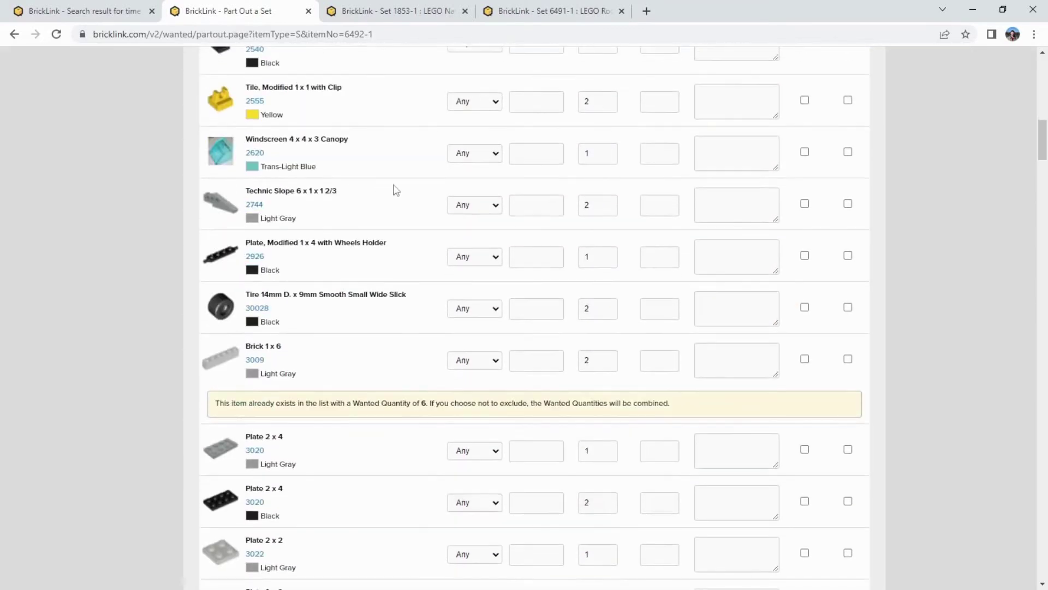
pyautogui.scroll(-2, 340, 289)
pyautogui.scroll(-4, 305, 249)
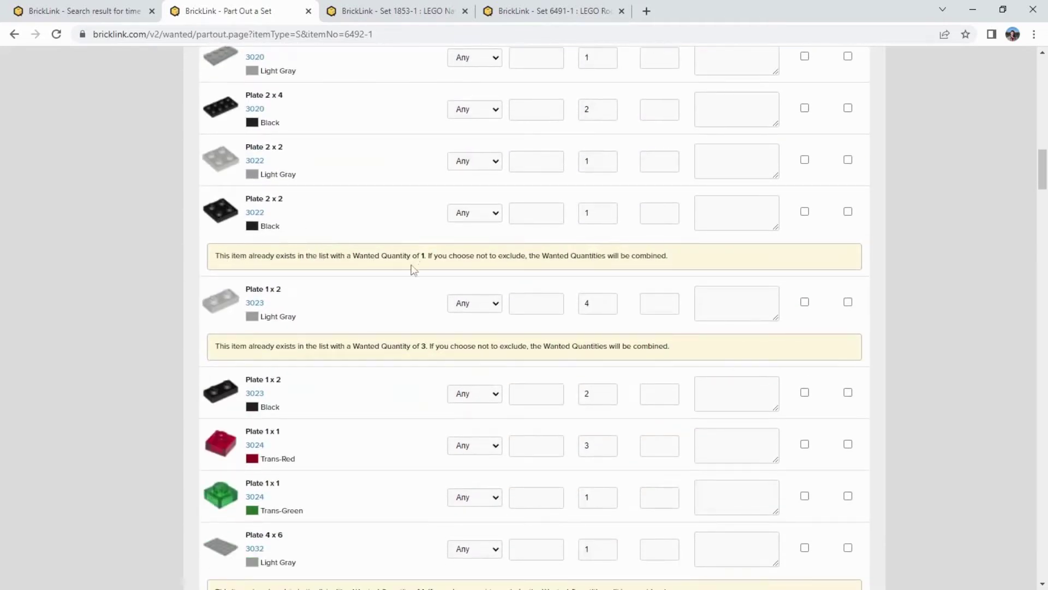
pyautogui.scroll(-14, 340, 270)
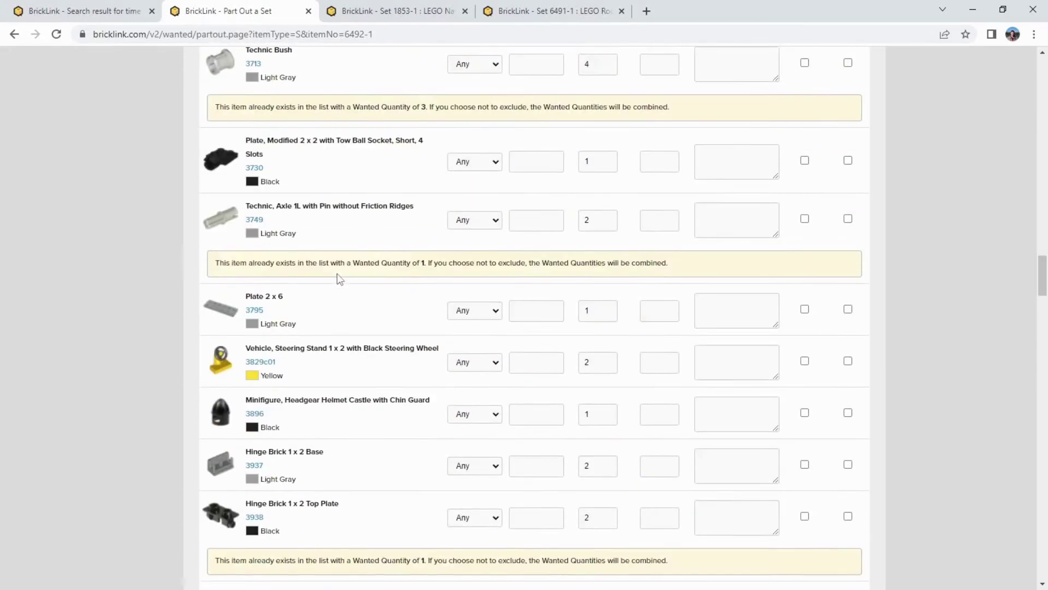
pyautogui.scroll(-15, 339, 275)
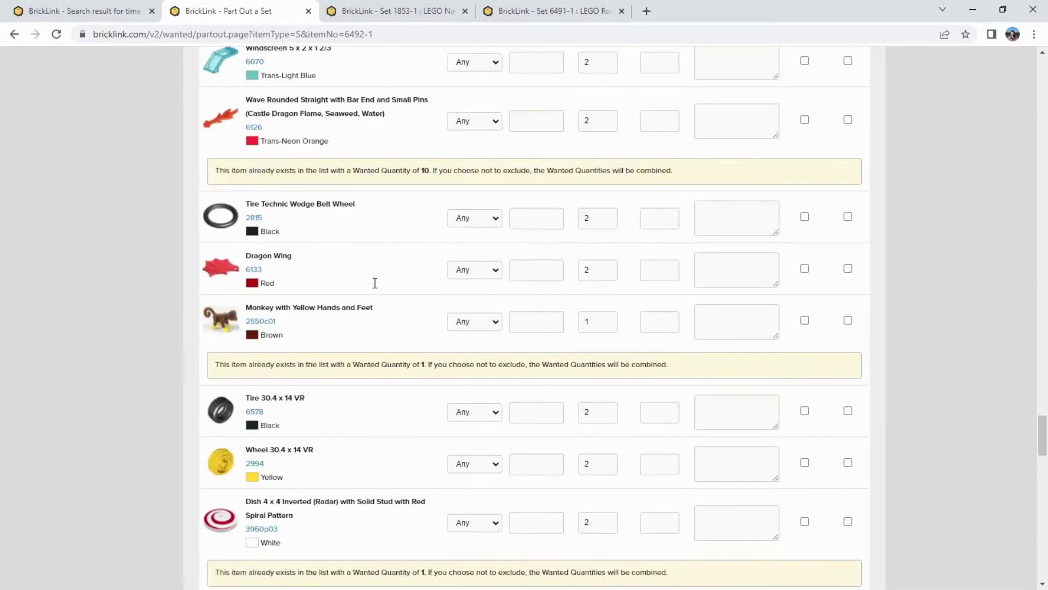
pyautogui.scroll(-15, 375, 283)
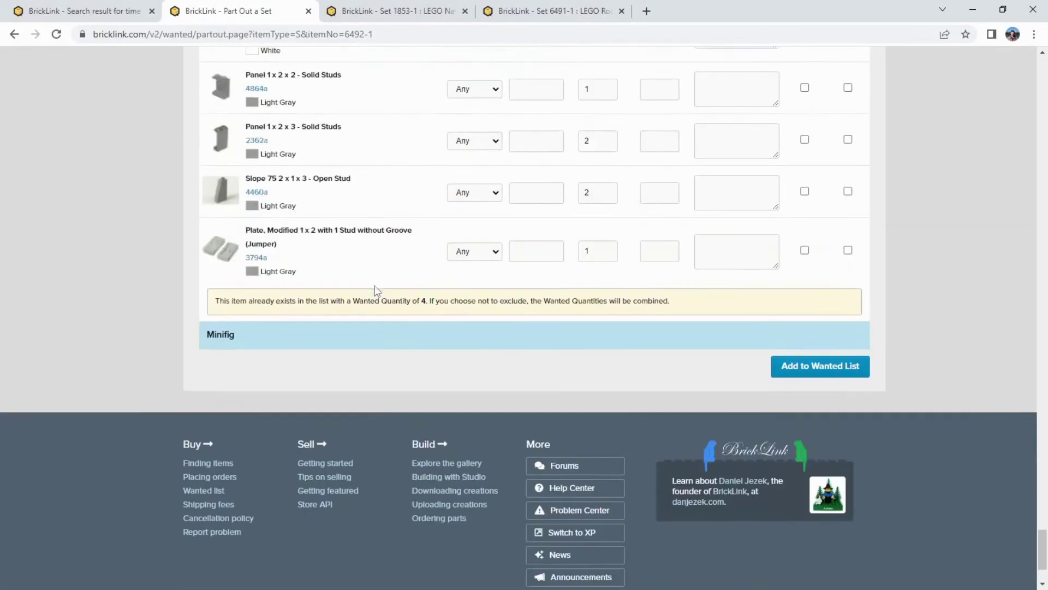
pyautogui.scroll(1, 379, 298)
pyautogui.click(835, 449)
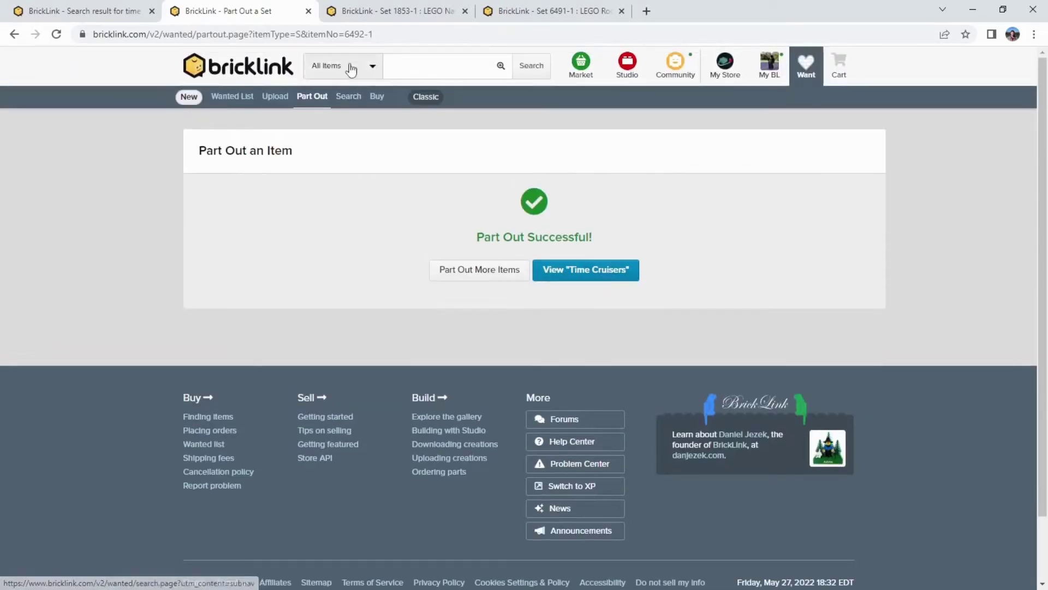
# Part out set 1853-1, minifigures as individual parts, into the Time Cruisers wanted list.
pyautogui.click(308, 11)
pyautogui.click(341, 109)
pyautogui.scroll(-3, 343, 362)
pyautogui.click(716, 197)
pyautogui.click(212, 223)
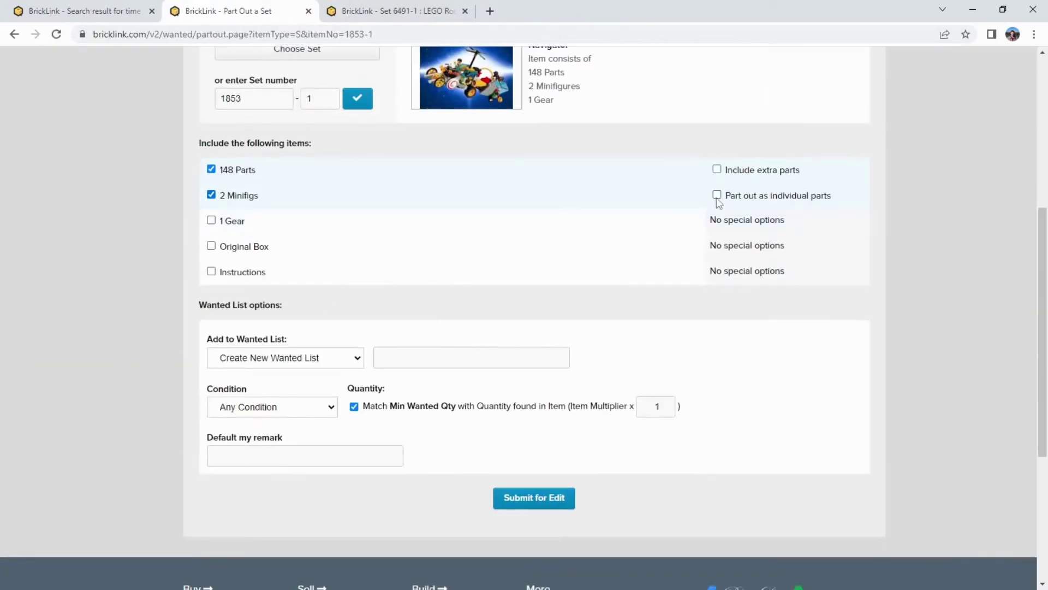
pyautogui.click(288, 356)
pyautogui.click(251, 466)
pyautogui.click(532, 497)
pyautogui.scroll(-15, 1032, 457)
pyautogui.scroll(-10, 1032, 458)
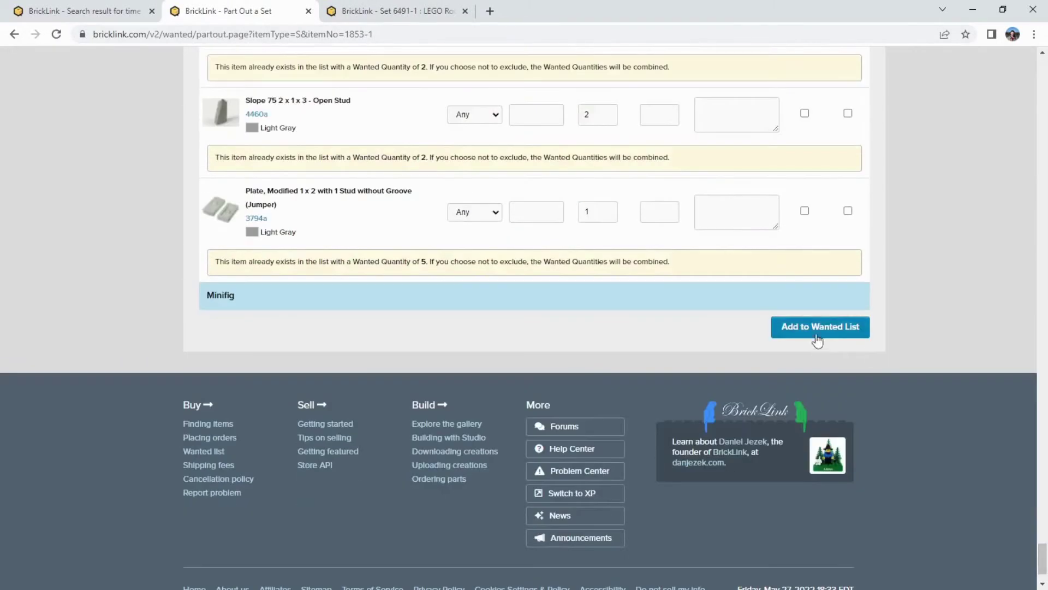
pyautogui.click(821, 326)
# Part out set 6491-1 into Time Cruisers likewise, then open the Time Cruisers wanted list.
pyautogui.click(309, 11)
pyautogui.click(584, 306)
pyautogui.scroll(-3, 687, 207)
pyautogui.click(717, 195)
pyautogui.click(285, 332)
pyautogui.click(257, 428)
pyautogui.click(534, 471)
pyautogui.scroll(-15, 384, 316)
pyautogui.click(820, 437)
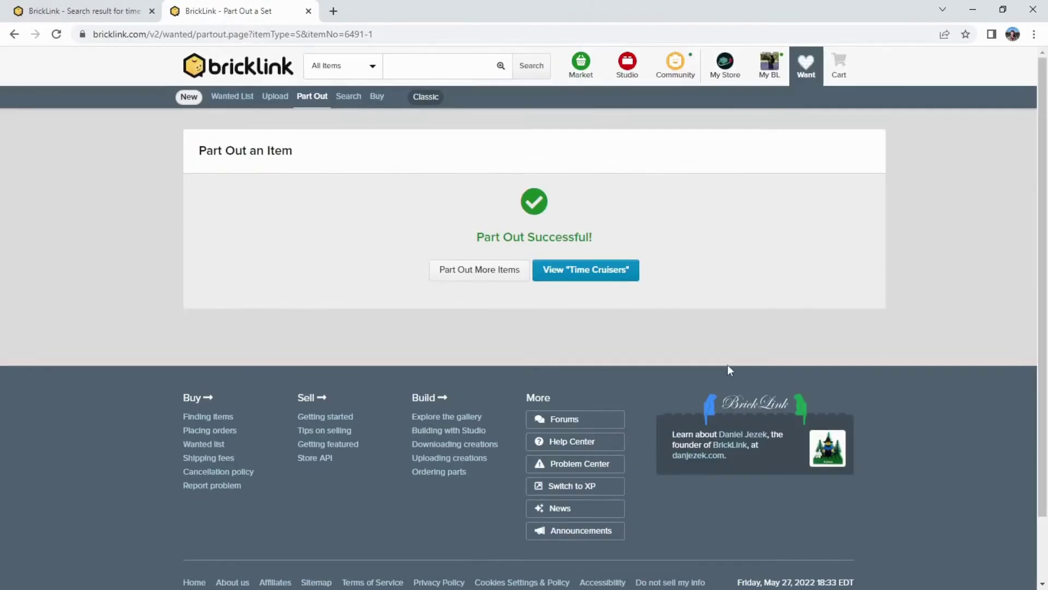
pyautogui.click(590, 273)
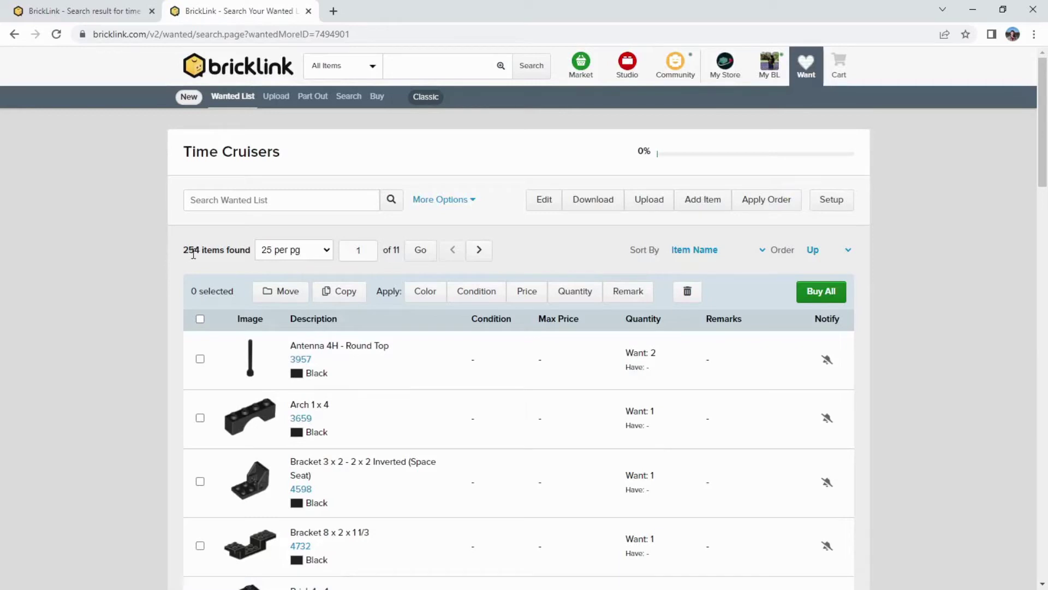
# Show 100 items per page on the wanted list and scroll through page 1.
pyautogui.click(293, 249)
pyautogui.click(271, 289)
pyautogui.scroll(-8, 209, 284)
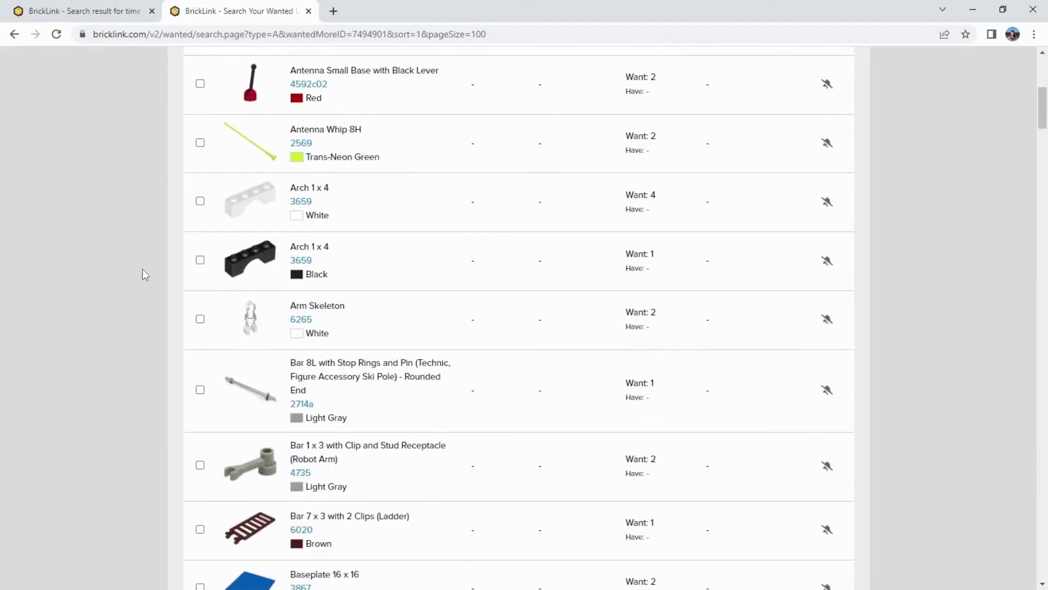
pyautogui.scroll(-10, 153, 273)
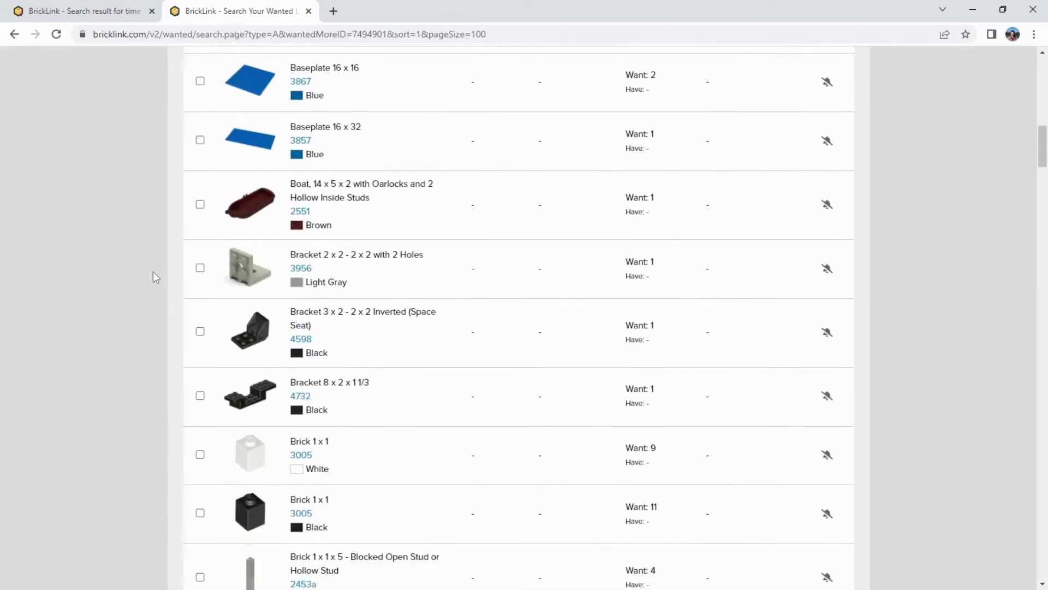
pyautogui.scroll(-9, 153, 271)
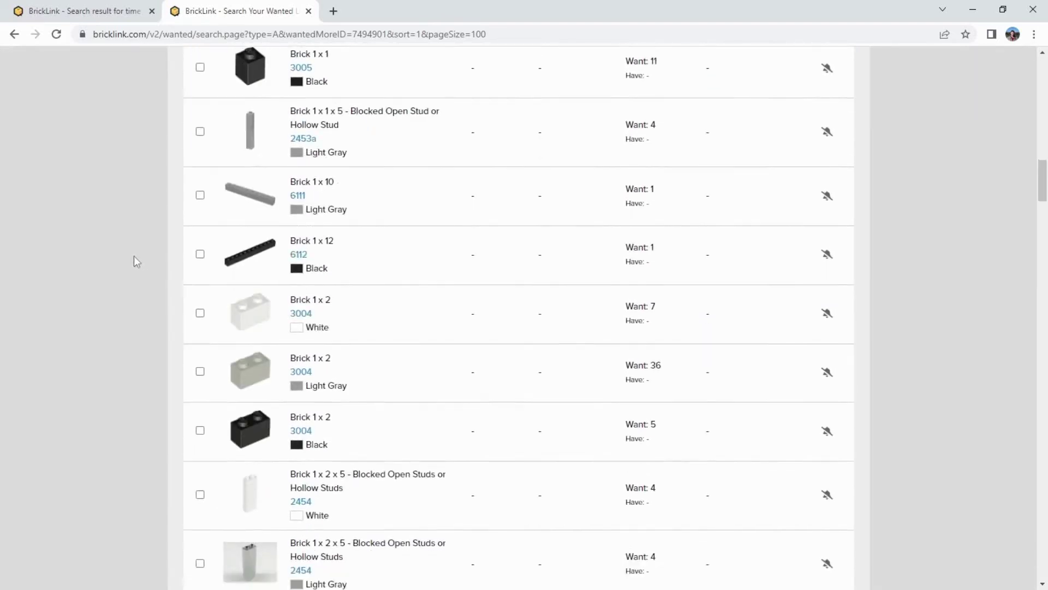
pyautogui.scroll(-20, 134, 255)
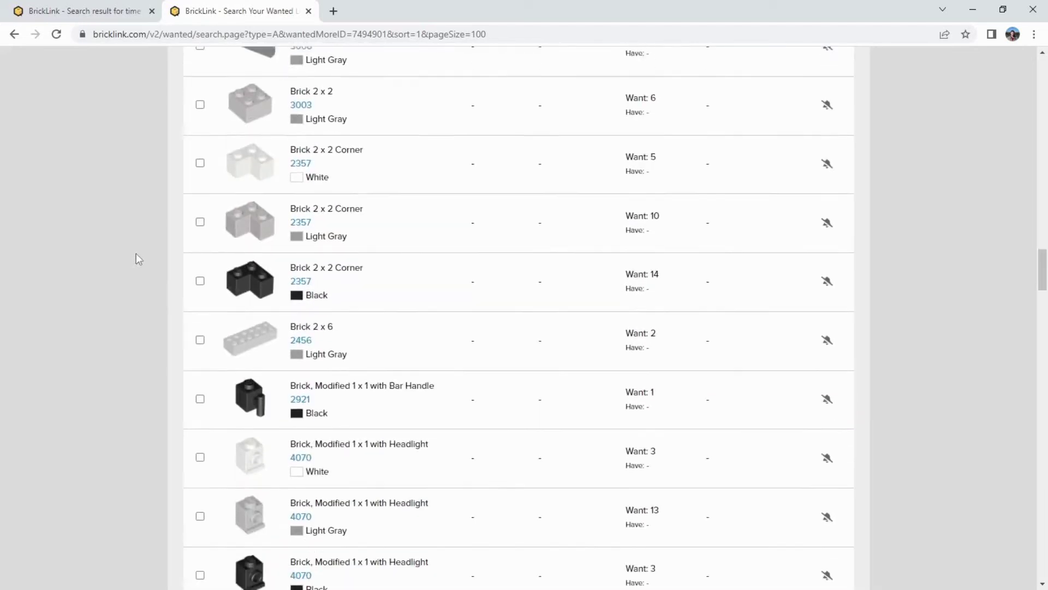
pyautogui.scroll(-15, 136, 255)
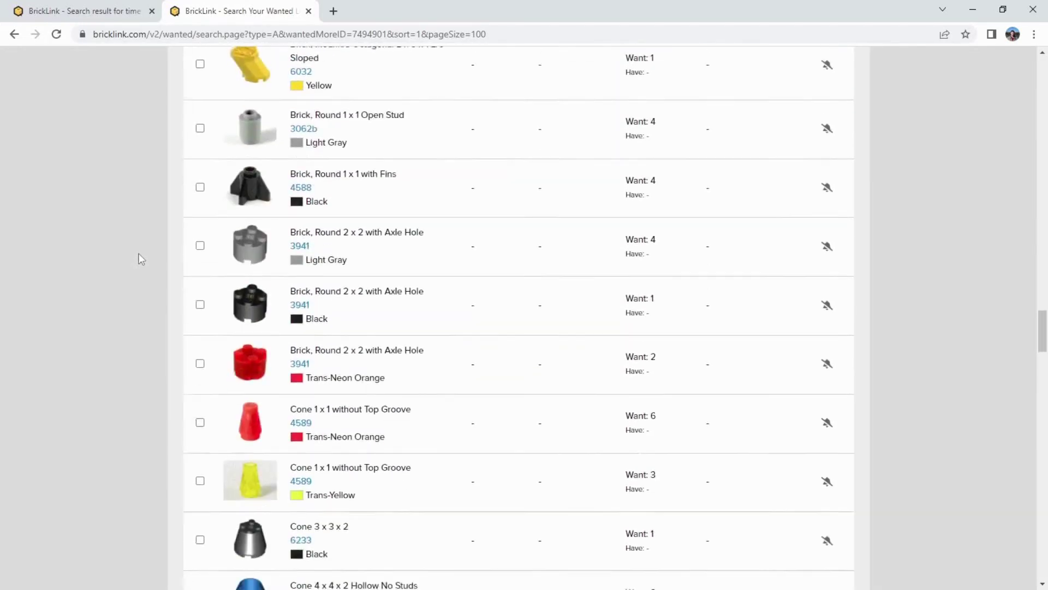
pyautogui.scroll(-20, 141, 260)
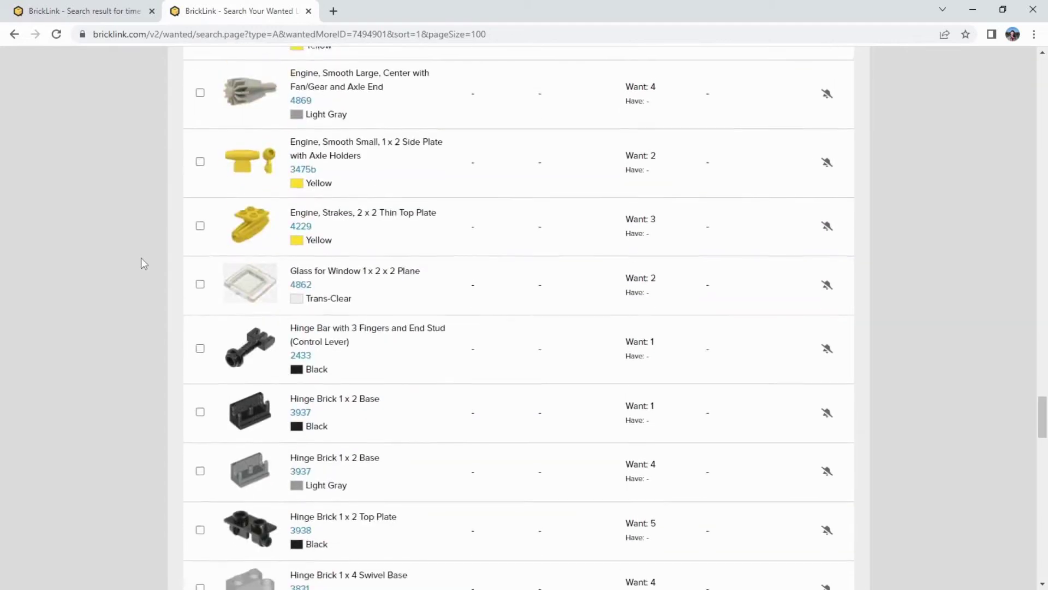
pyautogui.scroll(-18, 143, 263)
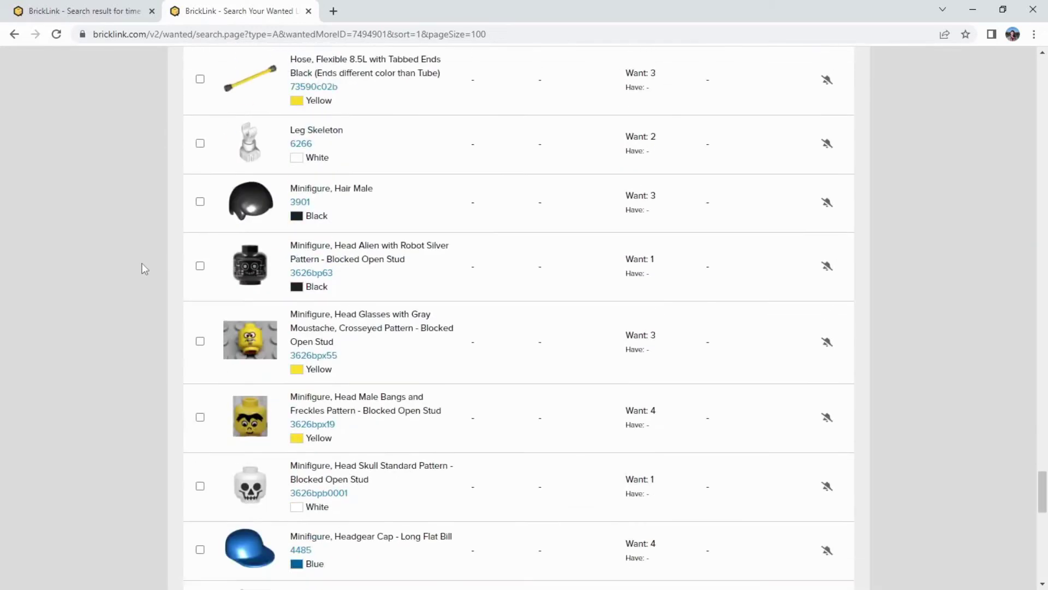
pyautogui.scroll(-12, 144, 267)
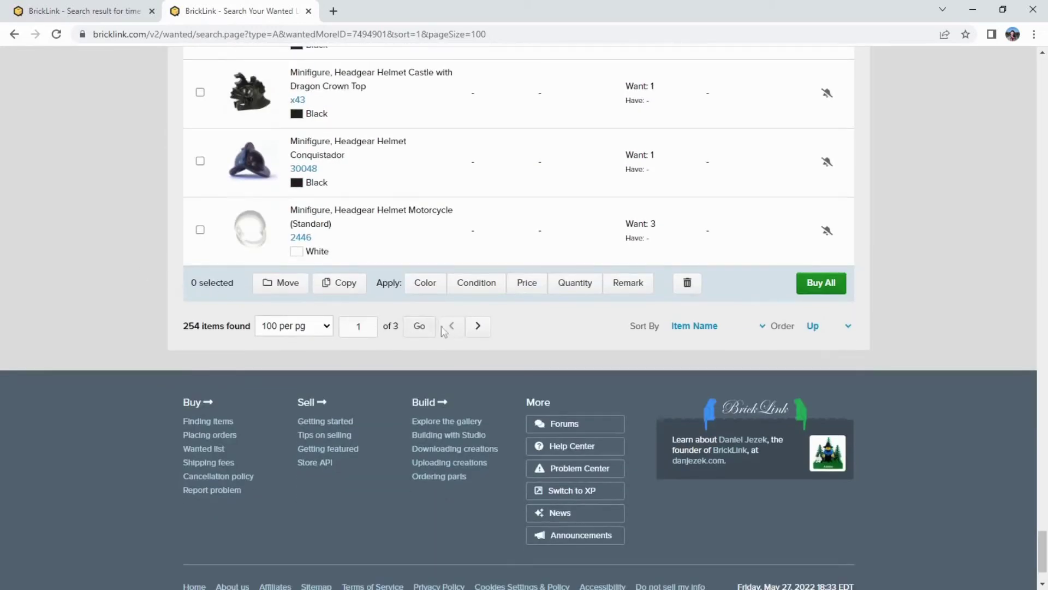
# Advance to page 3 and scroll down to the Tire and Torso rows.
pyautogui.click(471, 331)
pyautogui.scroll(-5, 214, 308)
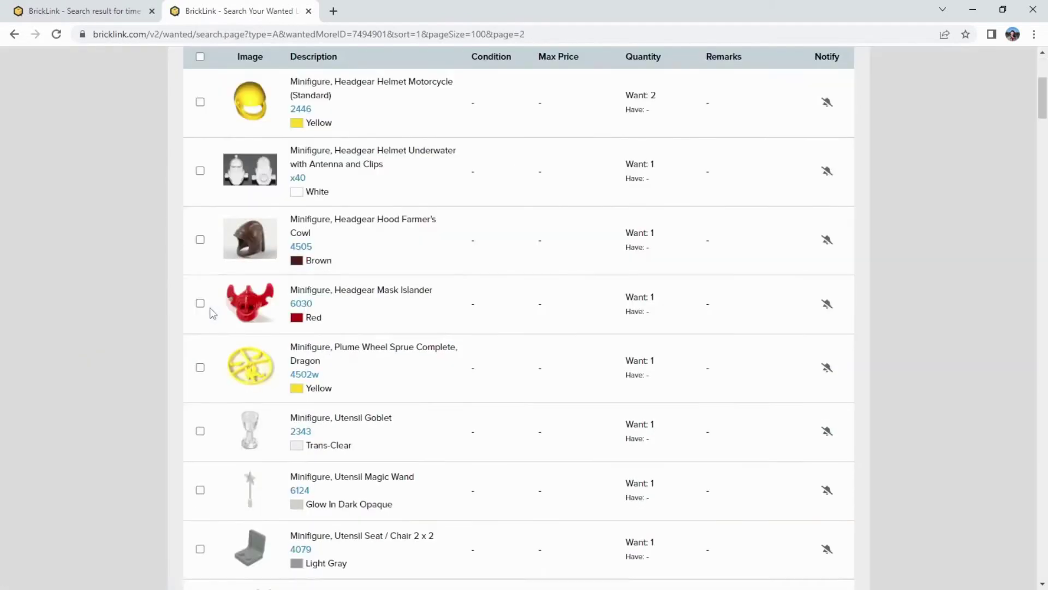
pyautogui.scroll(-18, 212, 313)
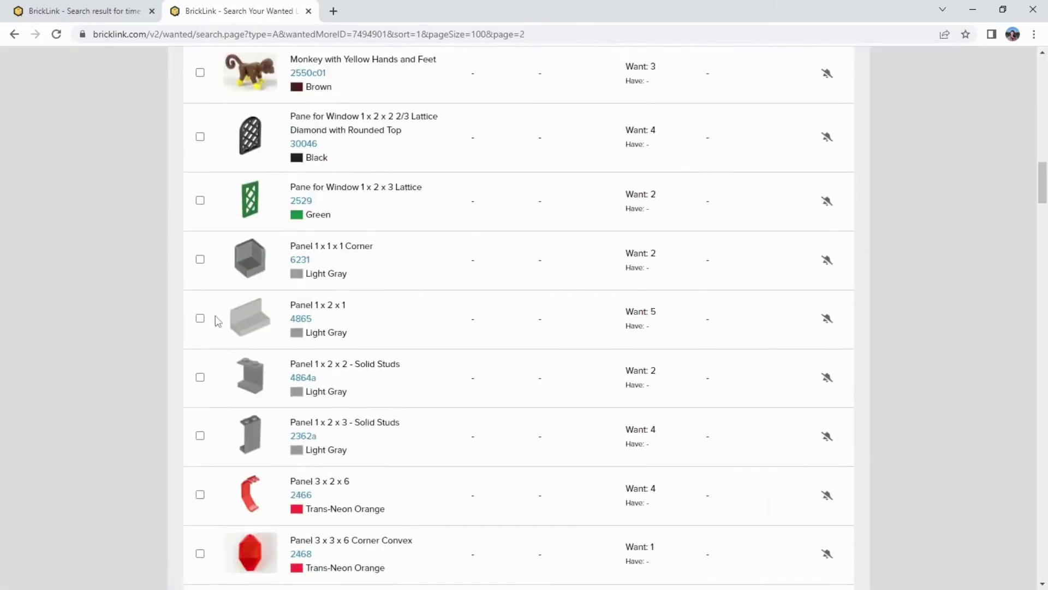
pyautogui.scroll(-20, 219, 322)
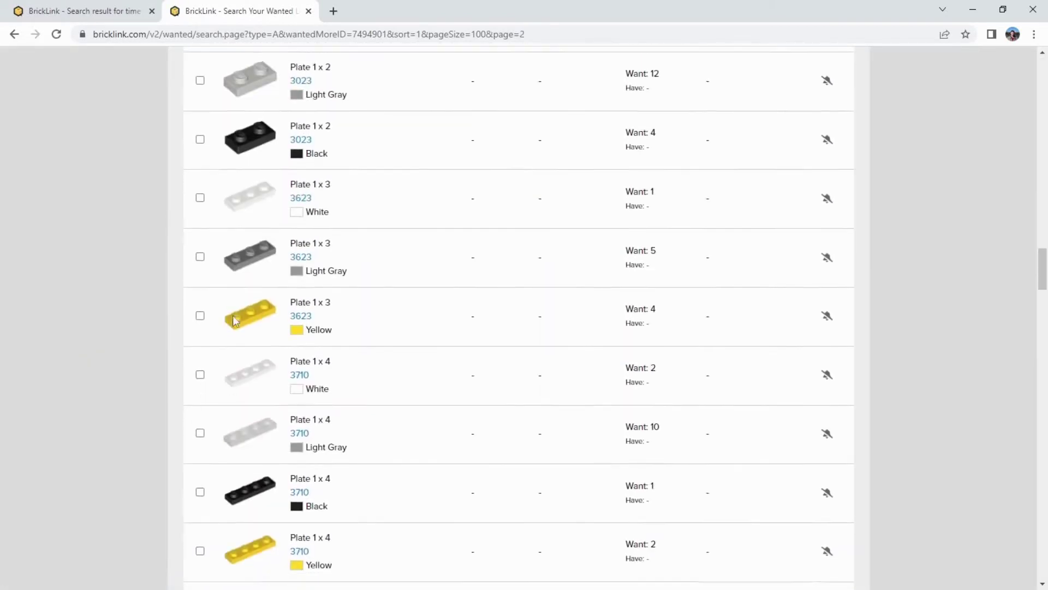
pyautogui.scroll(-20, 236, 321)
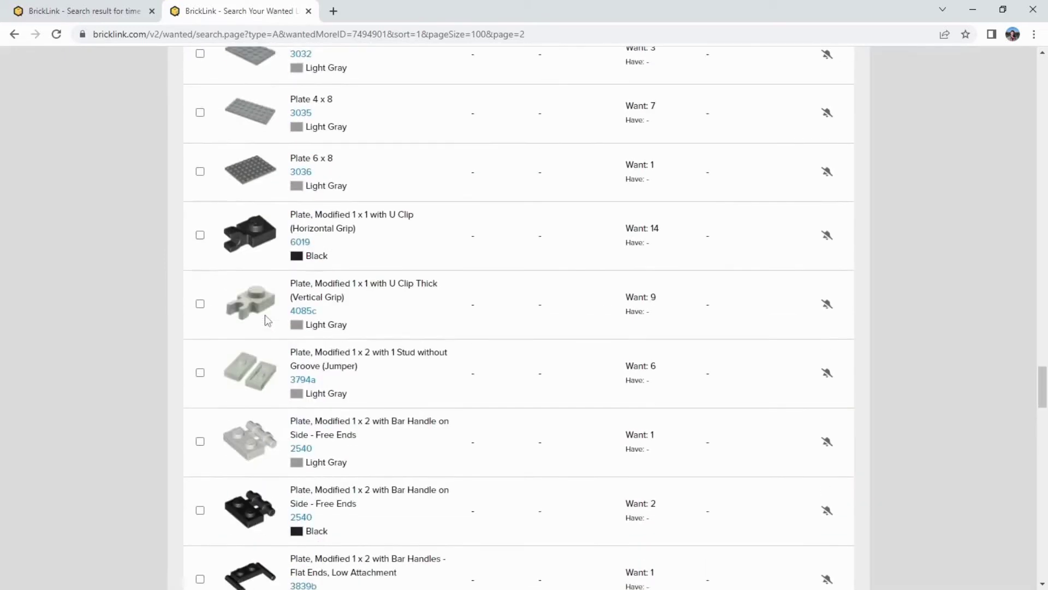
pyautogui.scroll(-20, 265, 315)
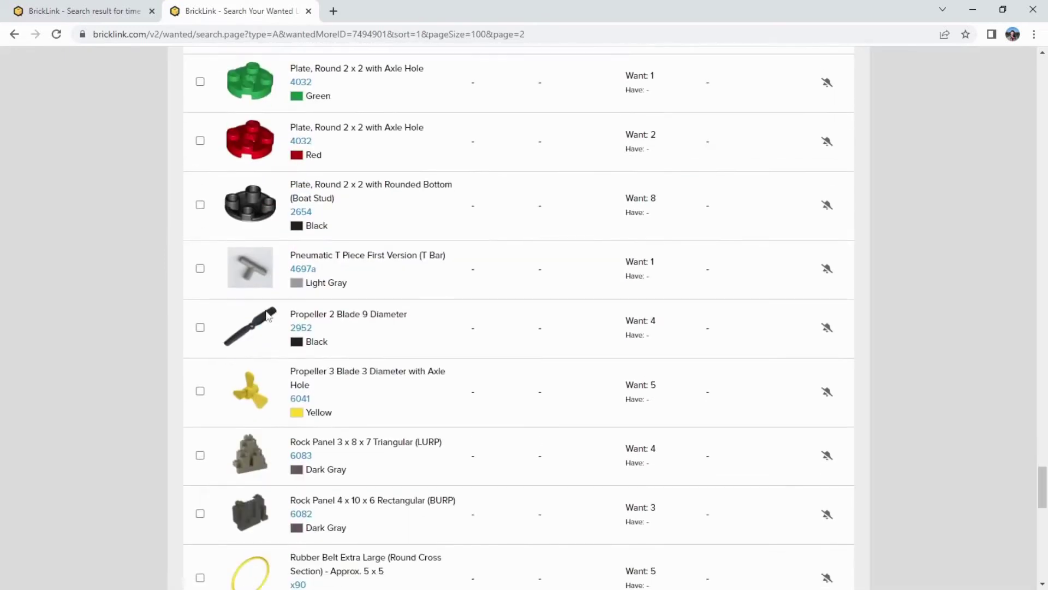
pyautogui.scroll(-11, 273, 317)
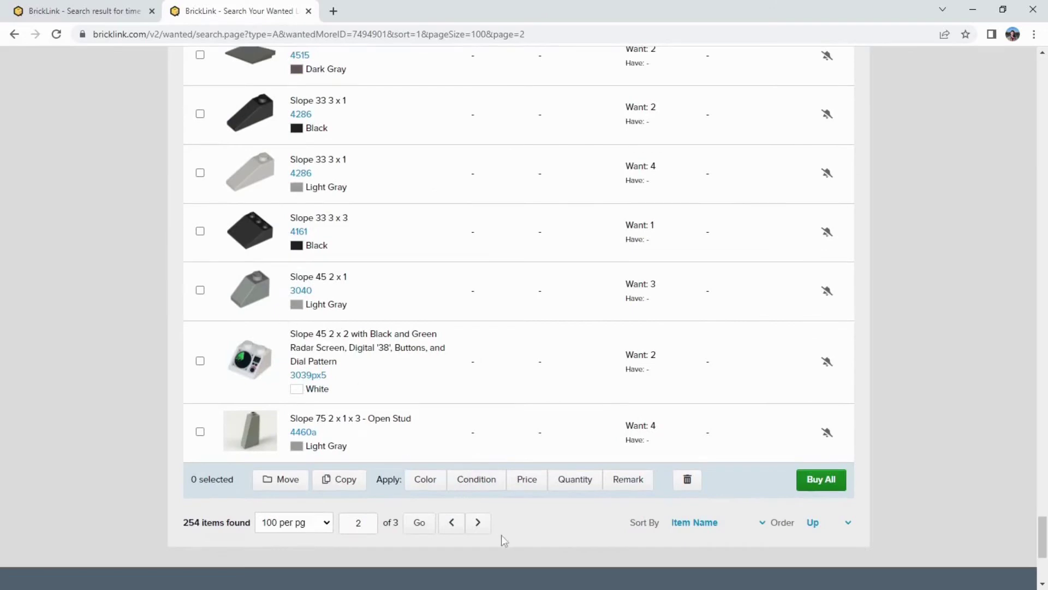
pyautogui.click(480, 527)
pyautogui.scroll(-6, 316, 264)
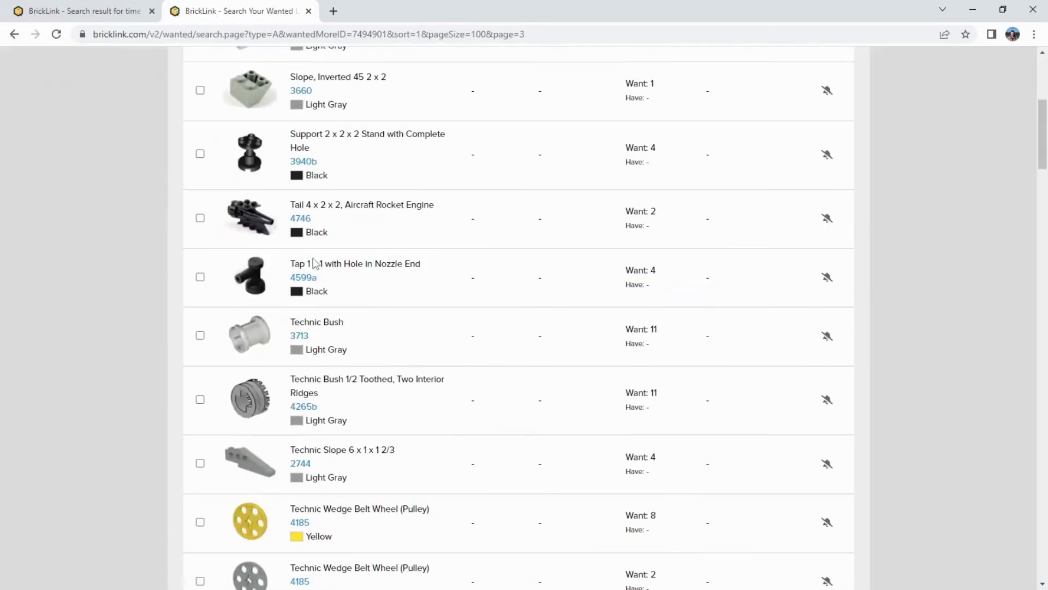
pyautogui.scroll(-20, 315, 264)
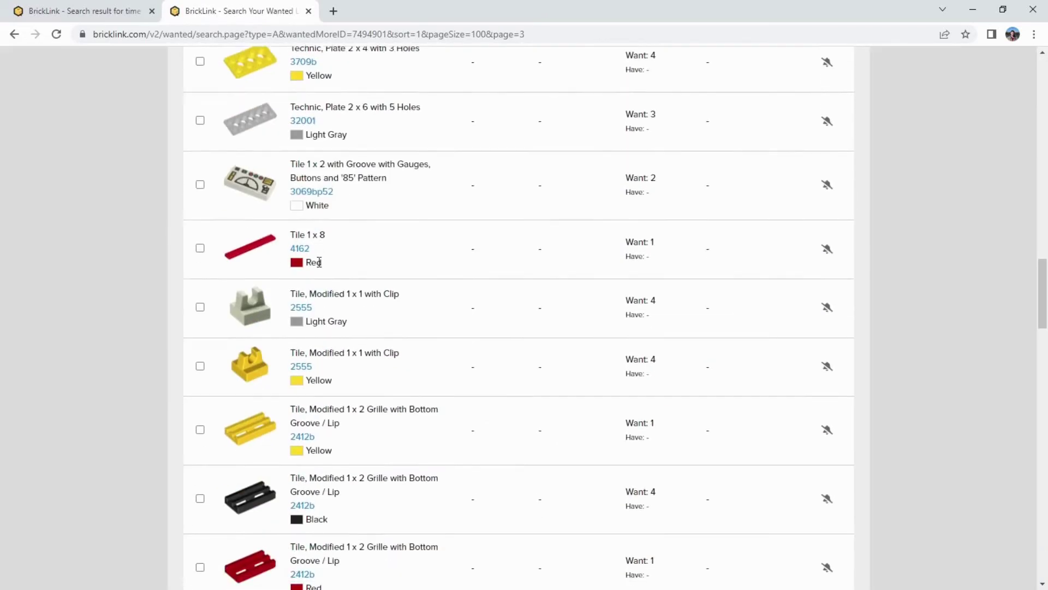
pyautogui.scroll(-15, 319, 262)
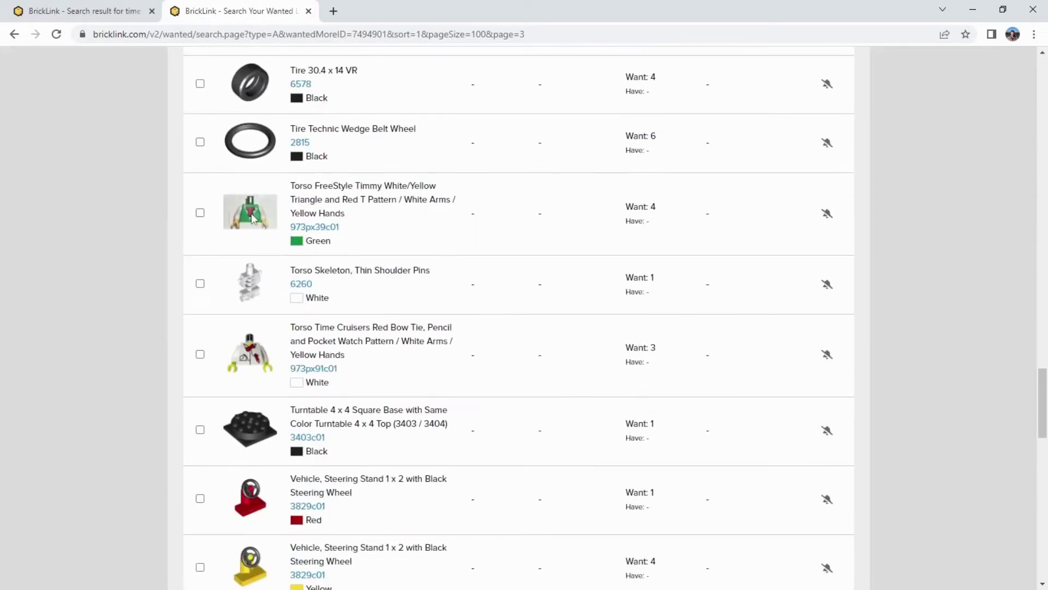
# Open the 973px39c01 and 973px91c01 torso pages in new tabs.
pyautogui.rightClick(324, 227)
pyautogui.click(334, 236)
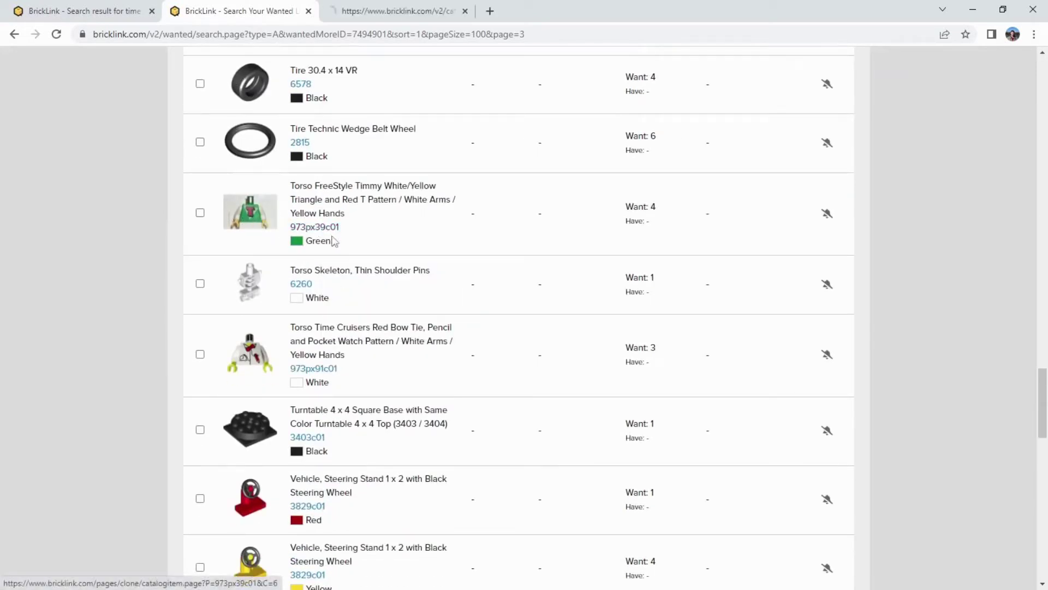
pyautogui.rightClick(318, 369)
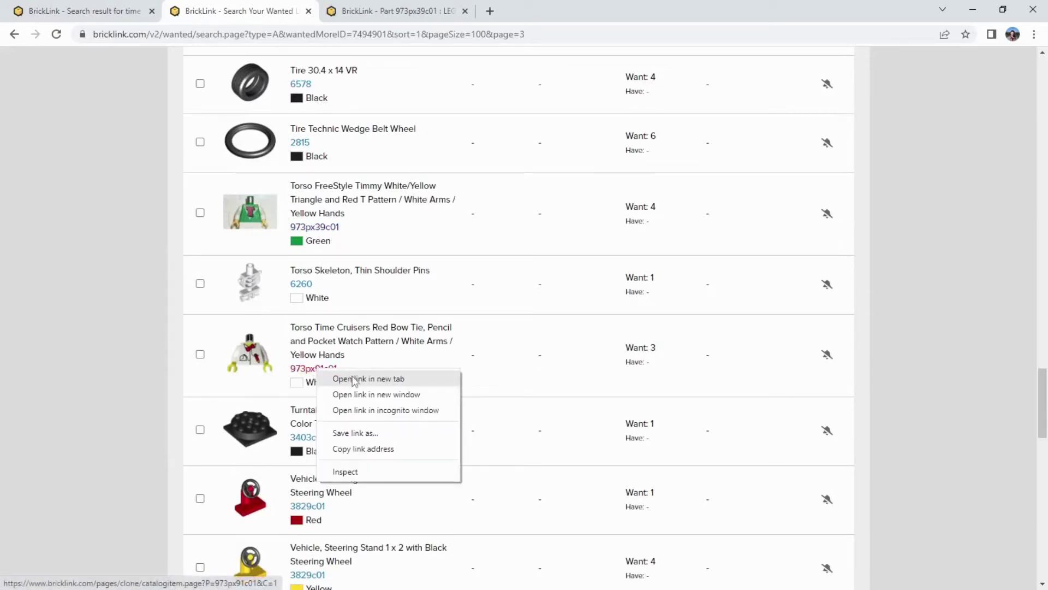
pyautogui.click(352, 378)
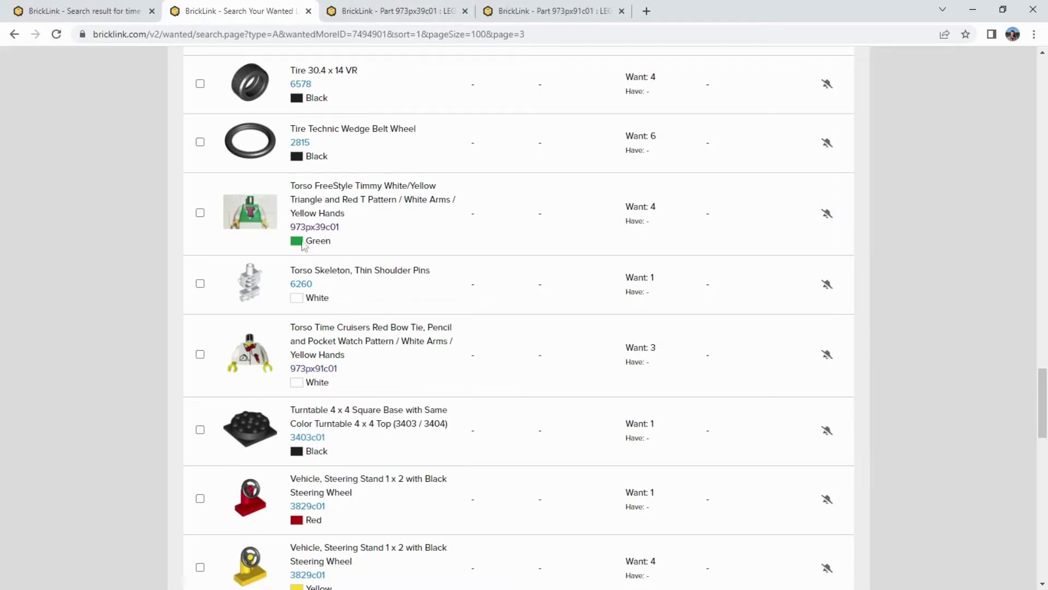
# Part out torso 973px39c01 into Time Cruisers, adding its hand, arm pair and torso parts.
pyautogui.click(369, 6)
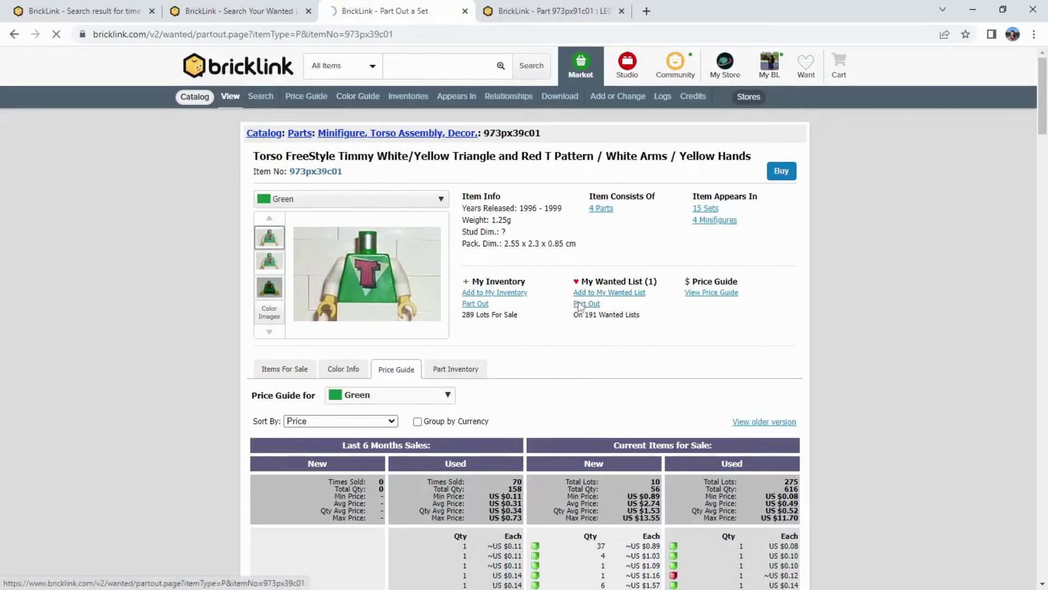
pyautogui.click(584, 304)
pyautogui.scroll(-3, 393, 316)
pyautogui.scroll(-1, 338, 306)
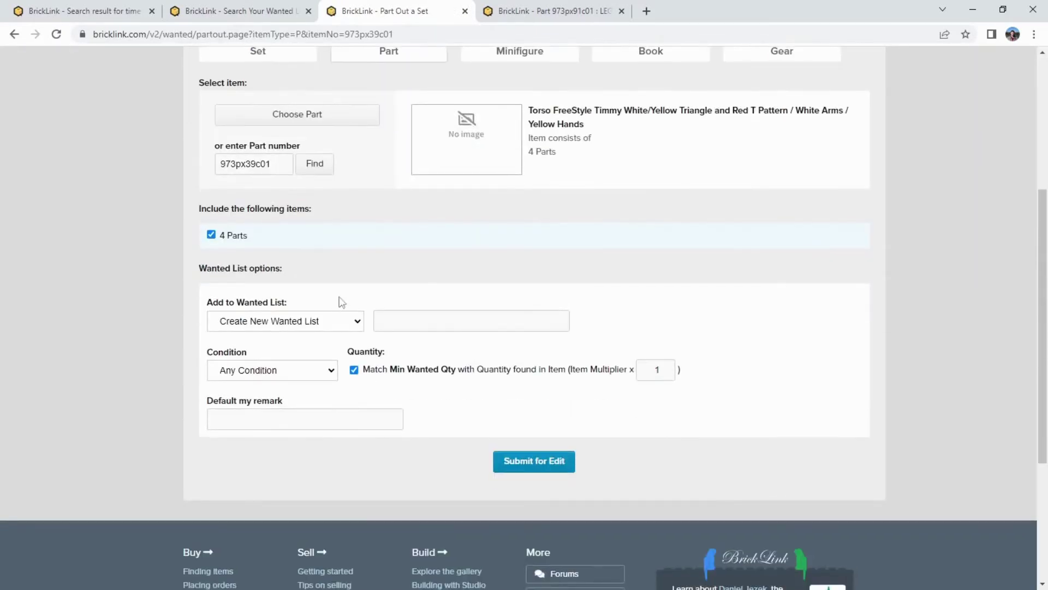
pyautogui.scroll(2, 330, 228)
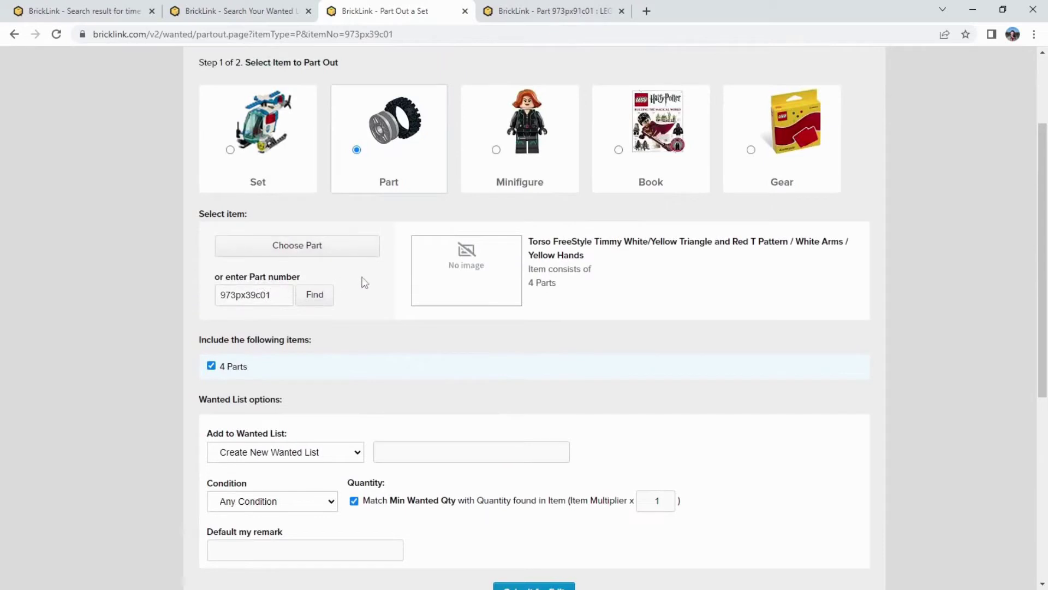
pyautogui.scroll(-2, 309, 311)
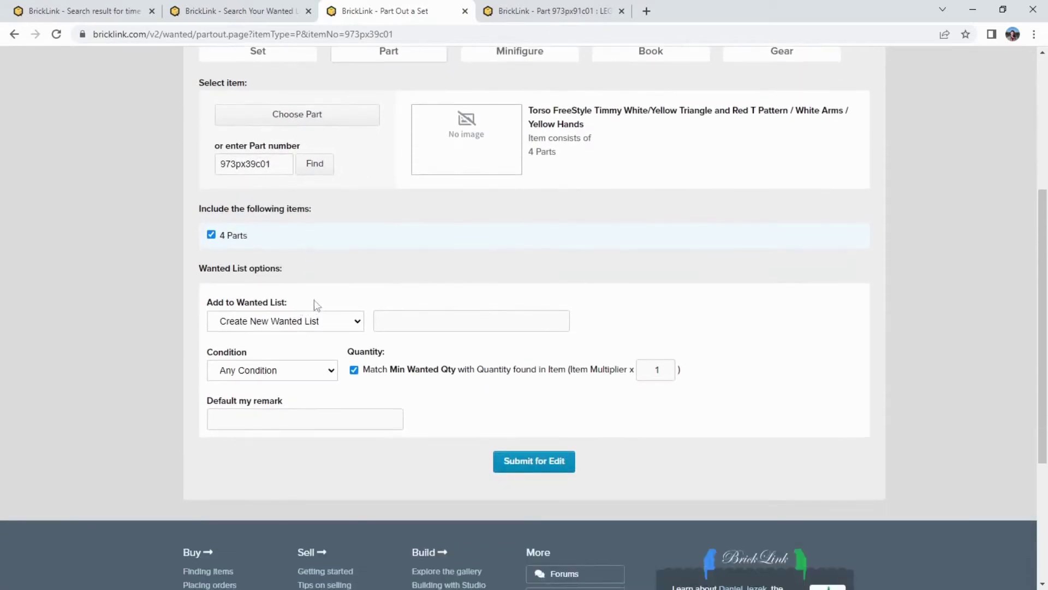
pyautogui.click(310, 321)
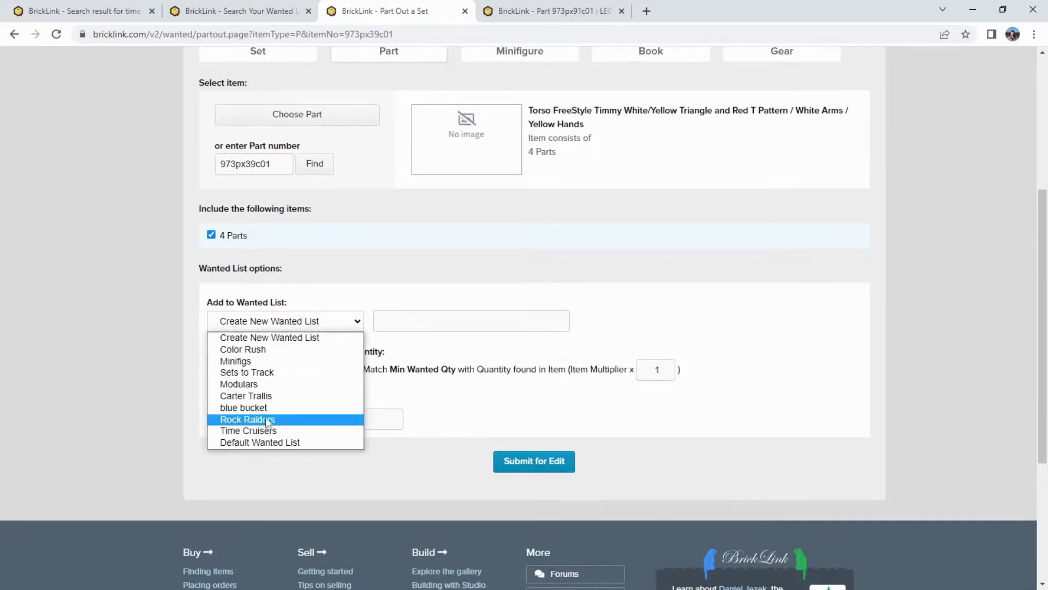
pyautogui.click(266, 423)
pyautogui.click(299, 327)
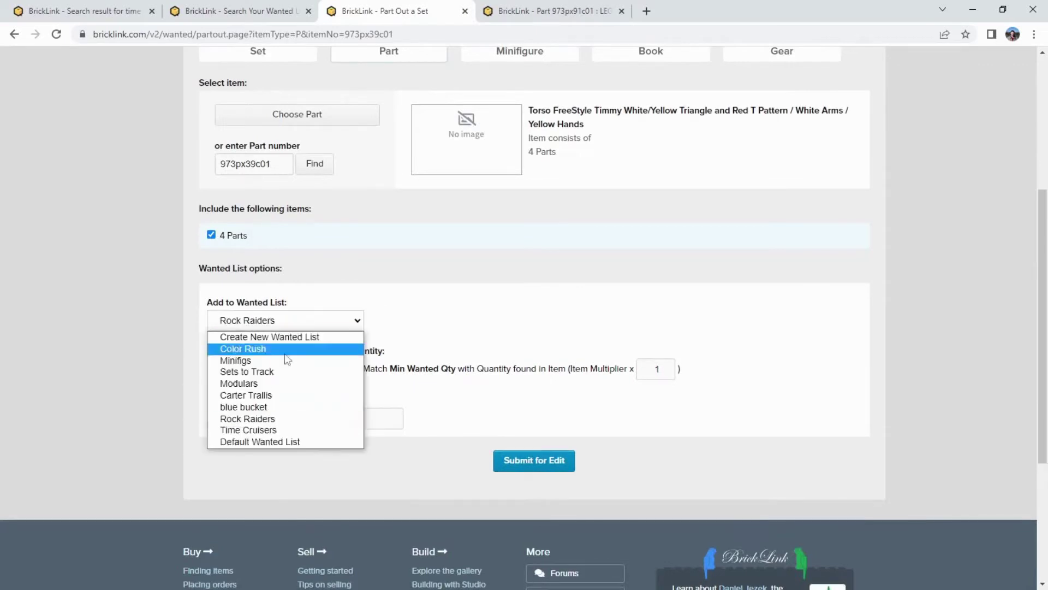
pyautogui.click(267, 432)
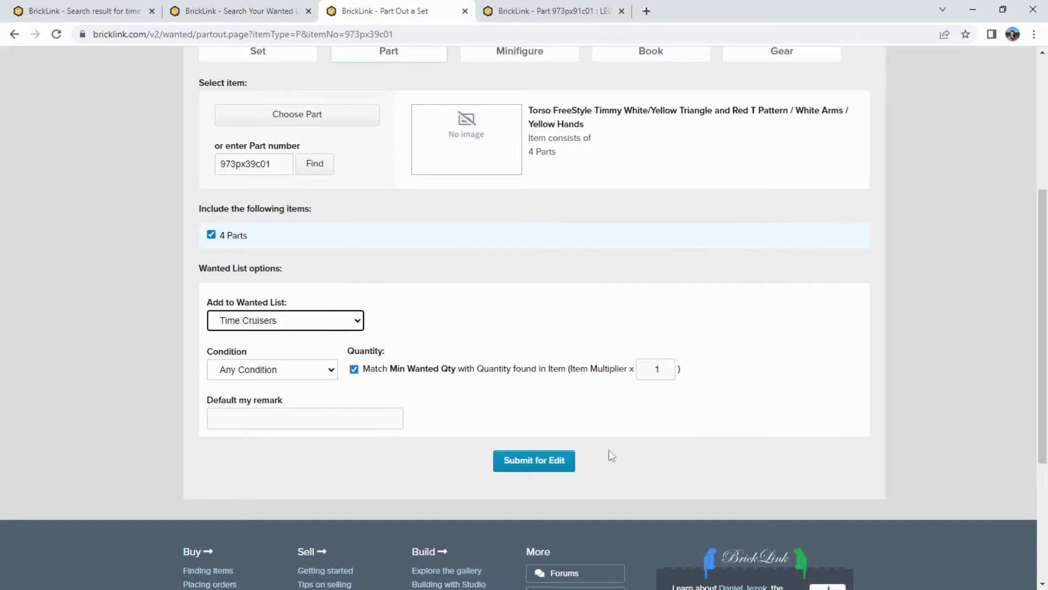
pyautogui.click(533, 461)
pyautogui.scroll(-2, 501, 372)
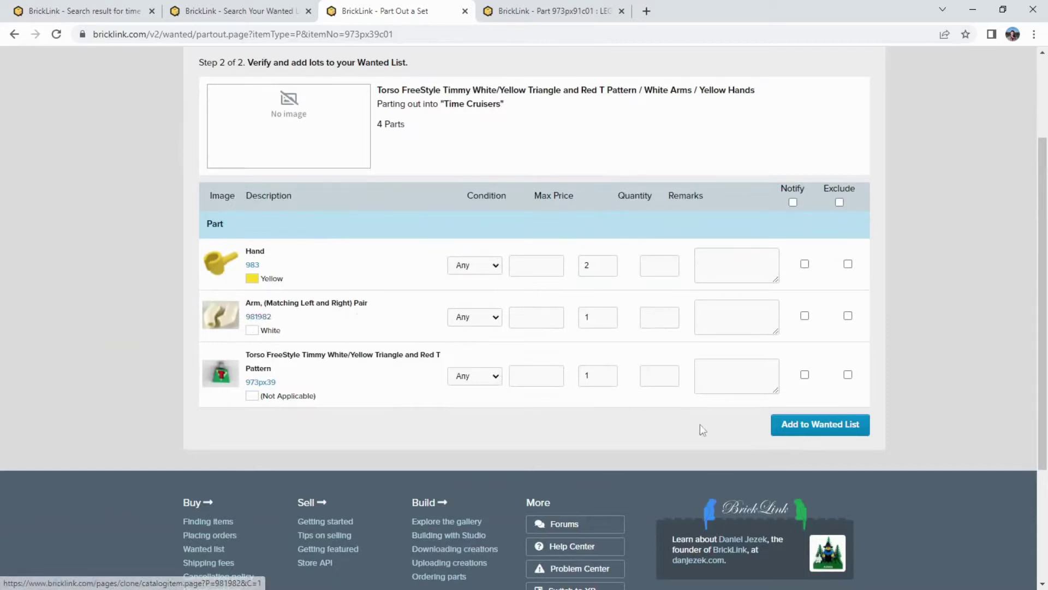
pyautogui.click(798, 434)
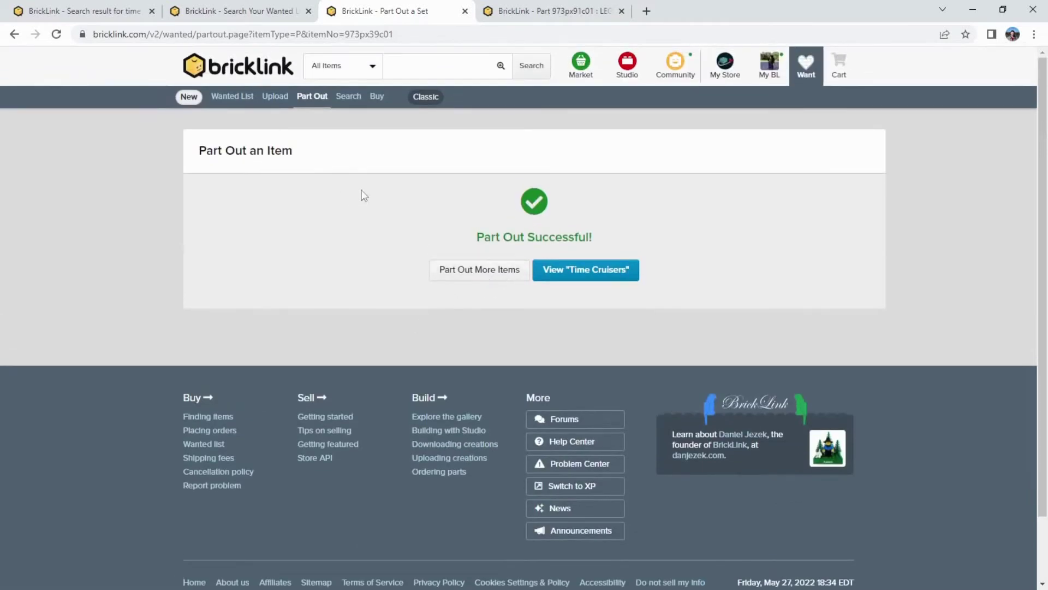
# Reload the Time Cruisers wanted list and jump to page 1.
pyautogui.click(465, 10)
pyautogui.click(253, 10)
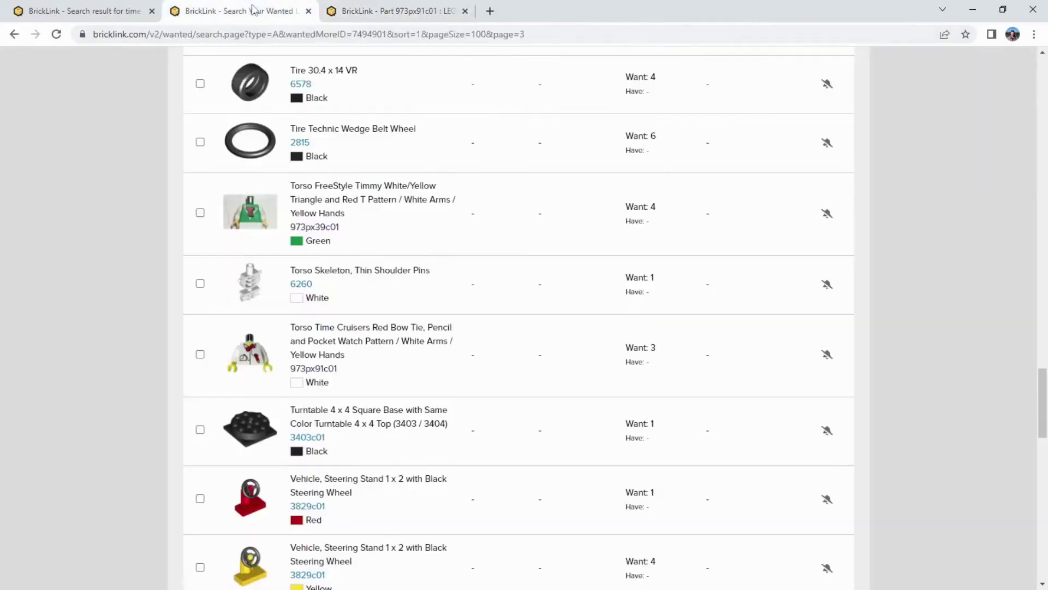
pyautogui.click(56, 34)
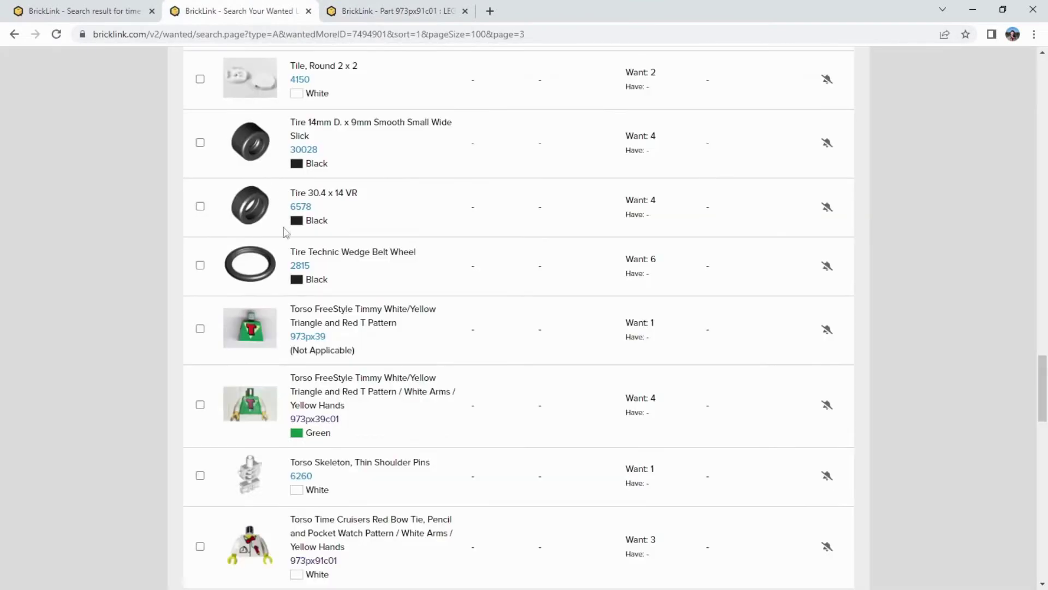
pyautogui.scroll(-20, 305, 503)
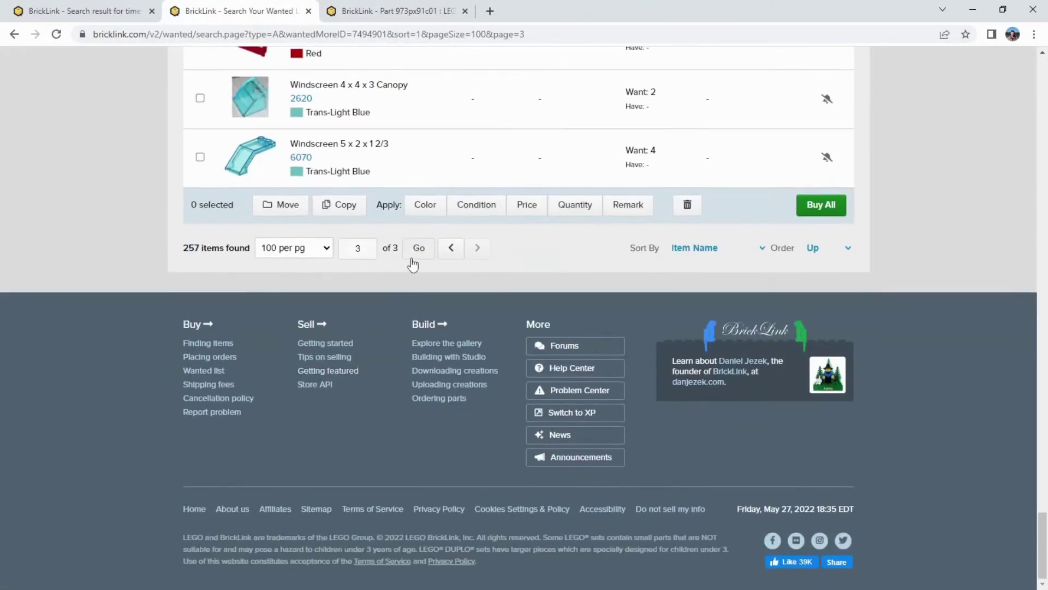
pyautogui.doubleClick(347, 248)
pyautogui.click(419, 247)
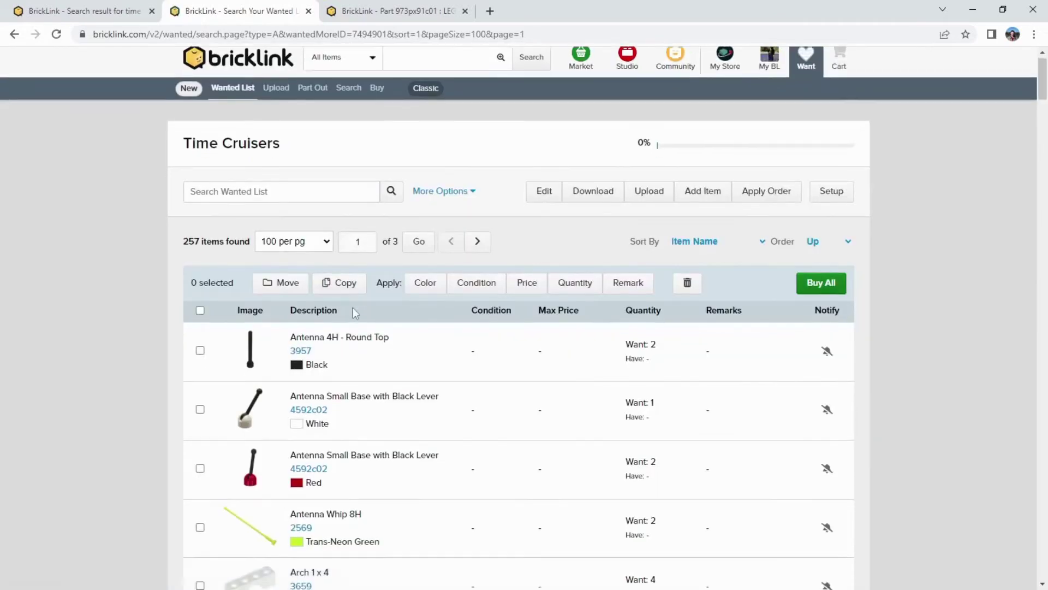
pyautogui.scroll(-10, 352, 310)
pyautogui.scroll(2, 351, 284)
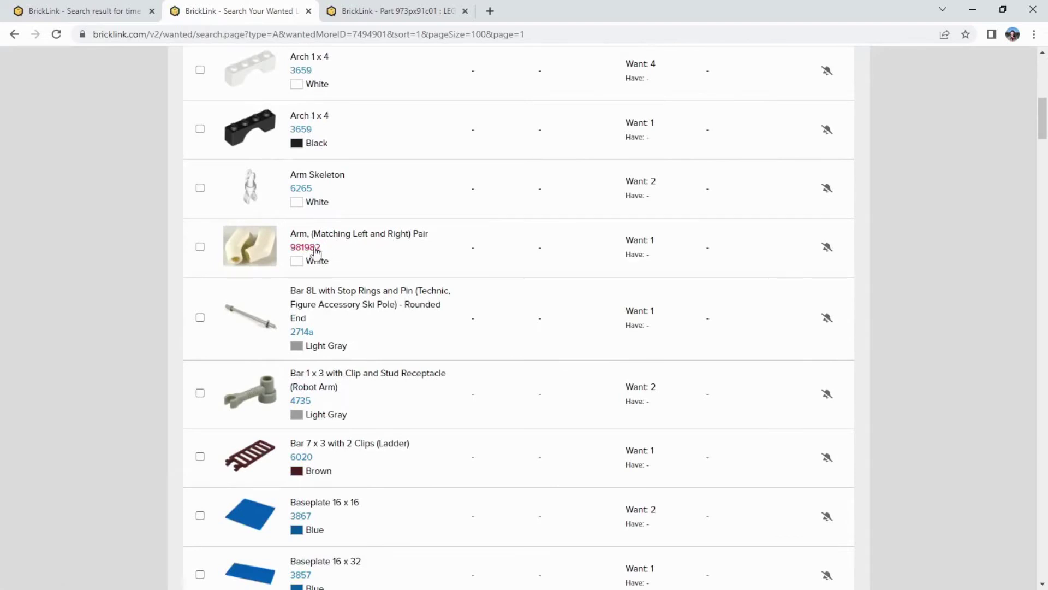
# Part out arm pair 981982 into Time Cruisers as separate arms 982 and 981.
pyautogui.rightClick(316, 251)
pyautogui.click(349, 258)
pyautogui.click(524, 11)
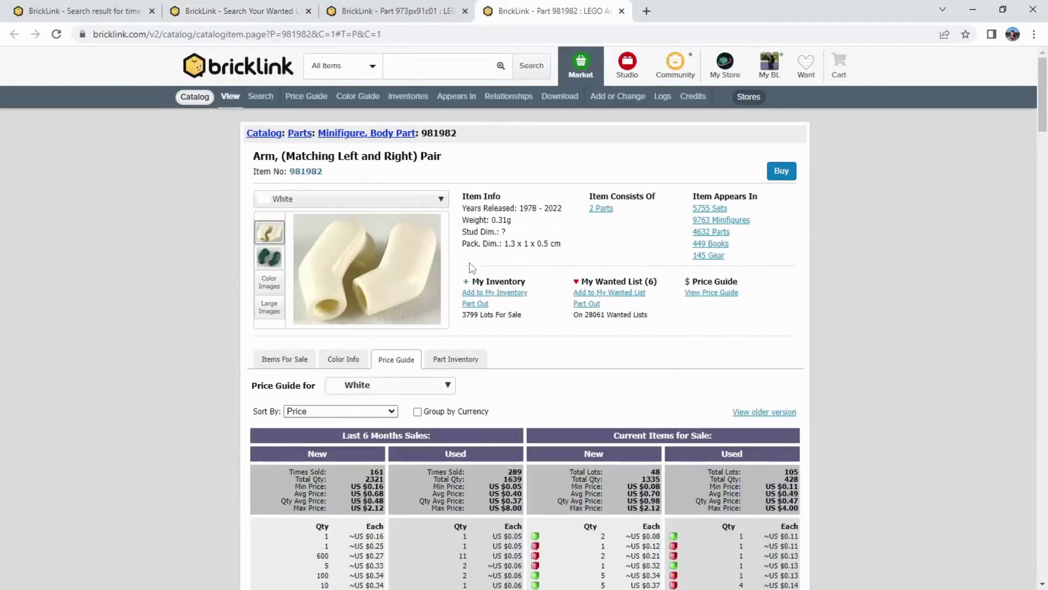
pyautogui.click(588, 304)
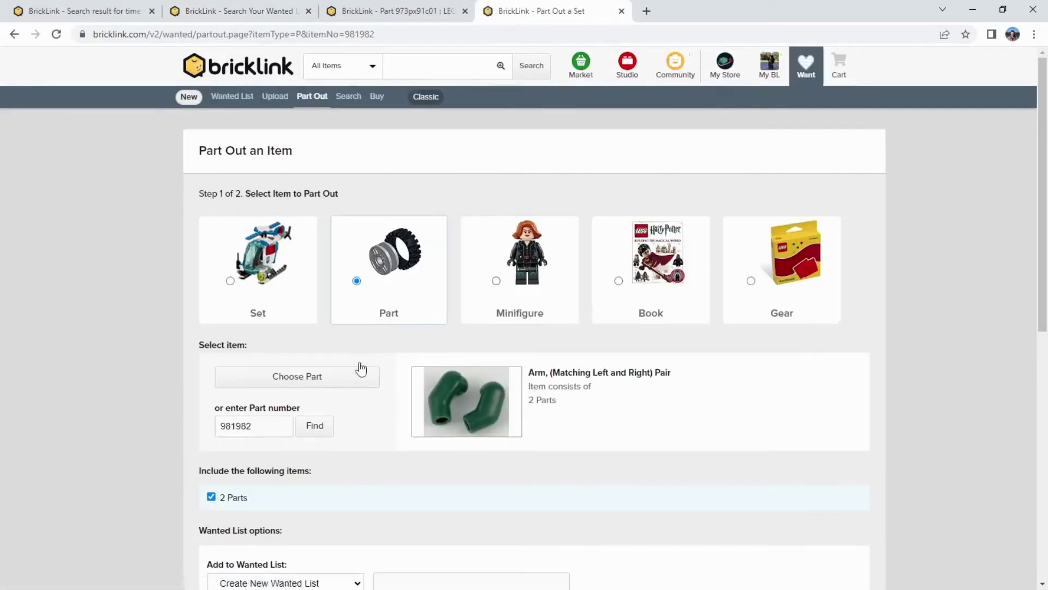
pyautogui.scroll(-4, 313, 371)
pyautogui.click(321, 386)
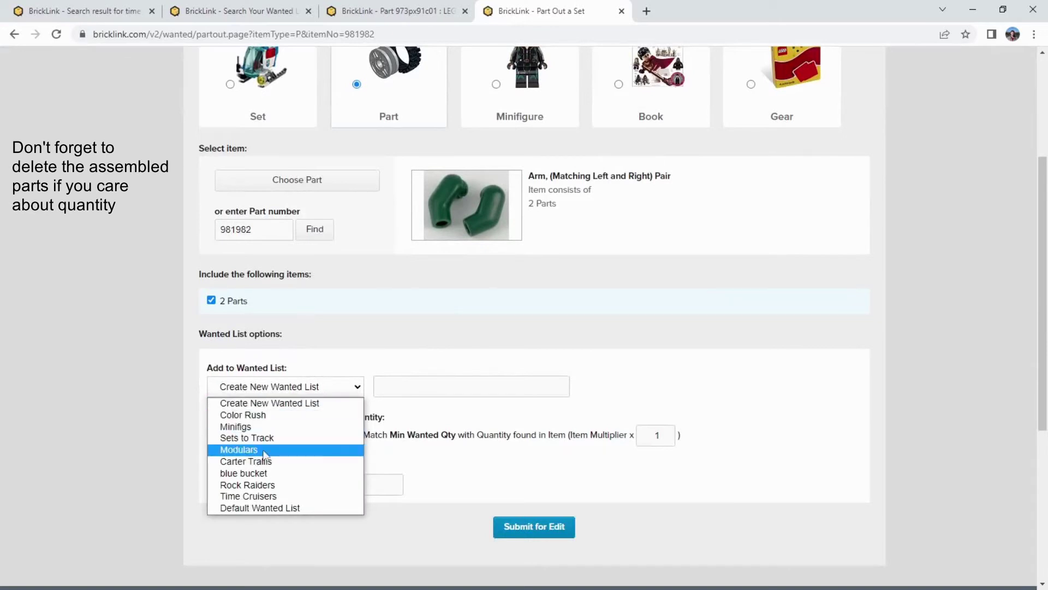
pyautogui.click(262, 496)
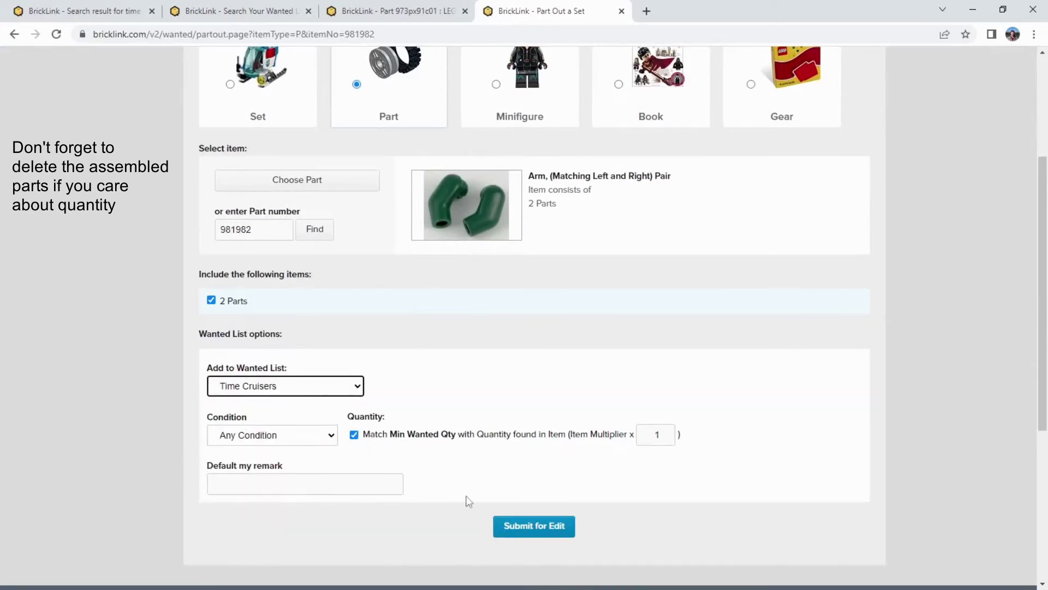
pyautogui.click(538, 528)
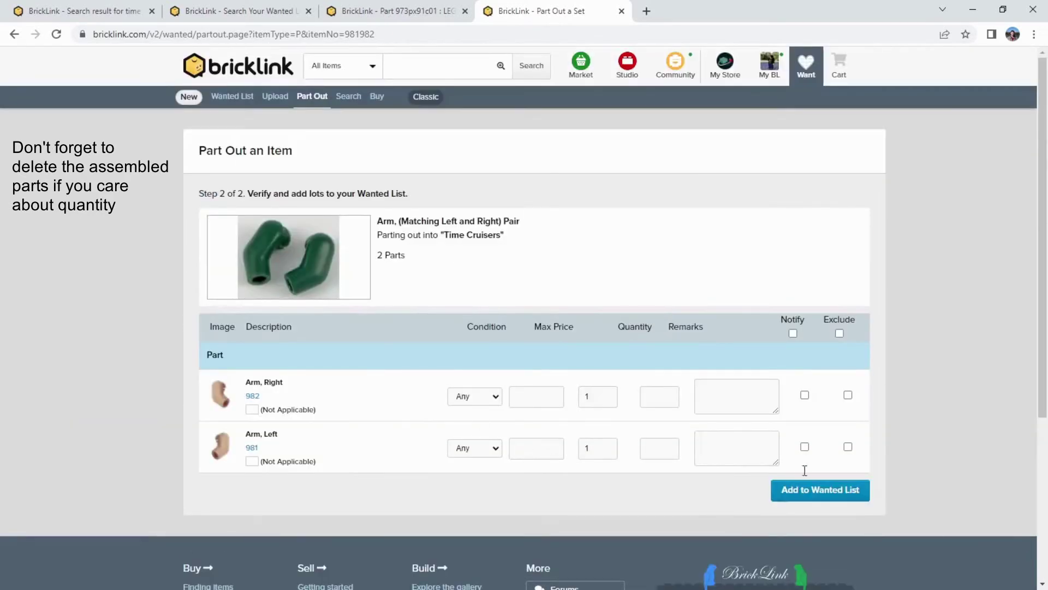
pyautogui.click(822, 490)
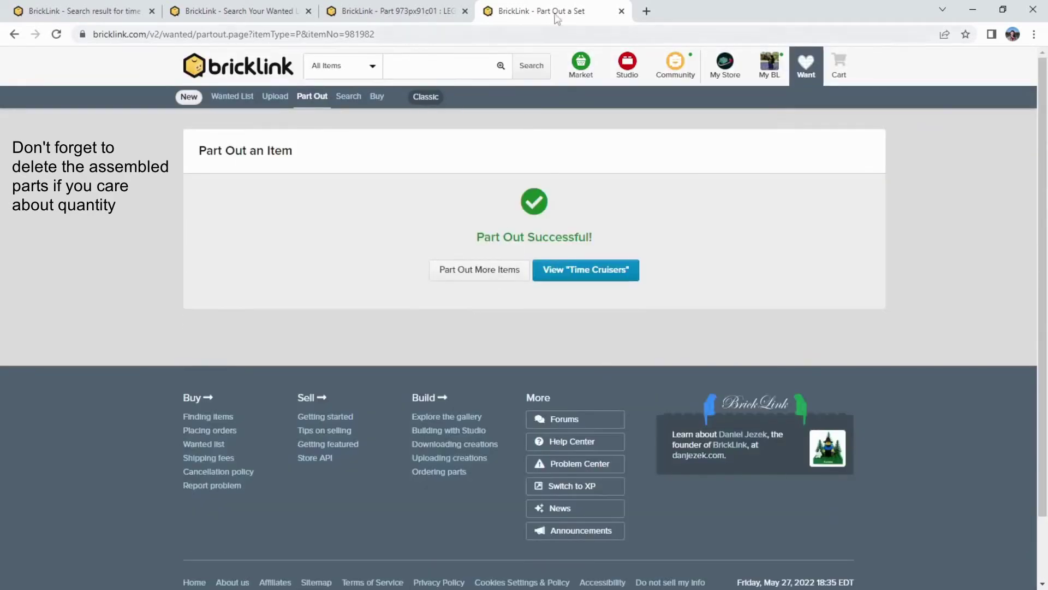
# Part out torso 973px91c01 into Time Cruisers and reopen the list, now 260 items.
pyautogui.click(621, 10)
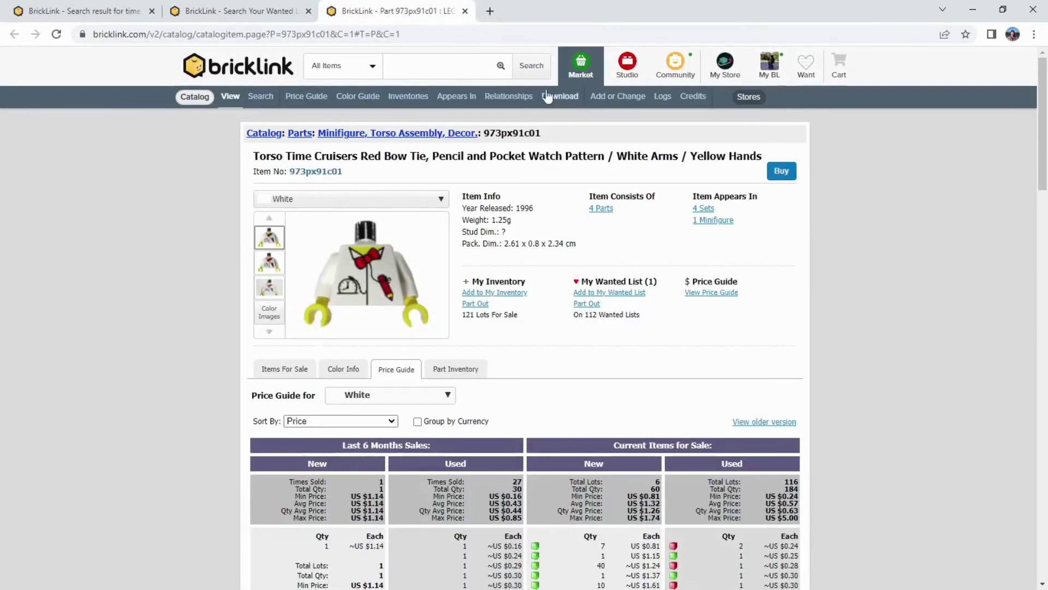
pyautogui.click(577, 304)
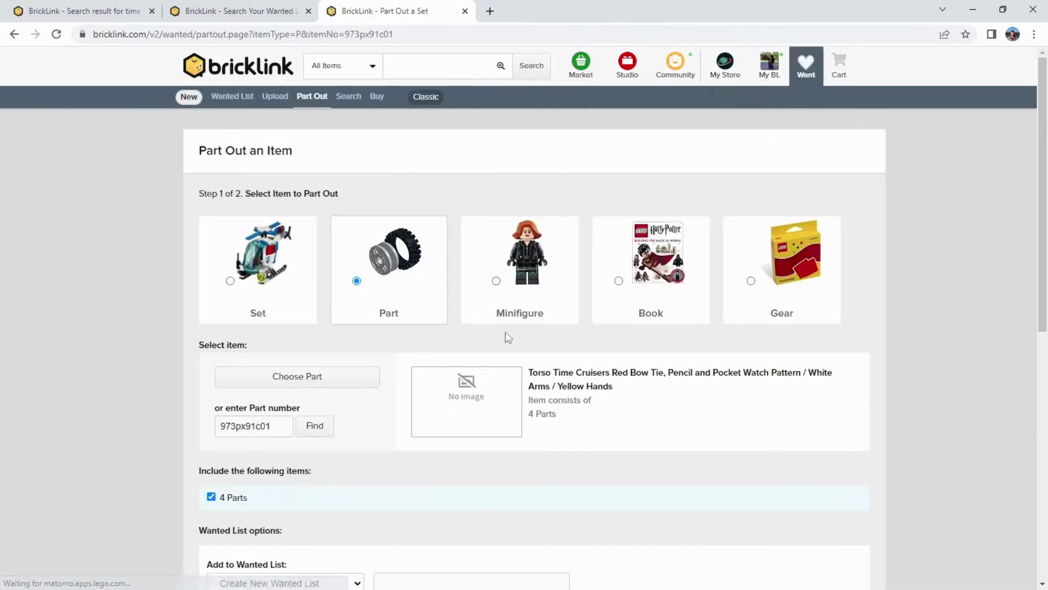
pyautogui.scroll(-4, 337, 354)
pyautogui.scroll(-1, 337, 355)
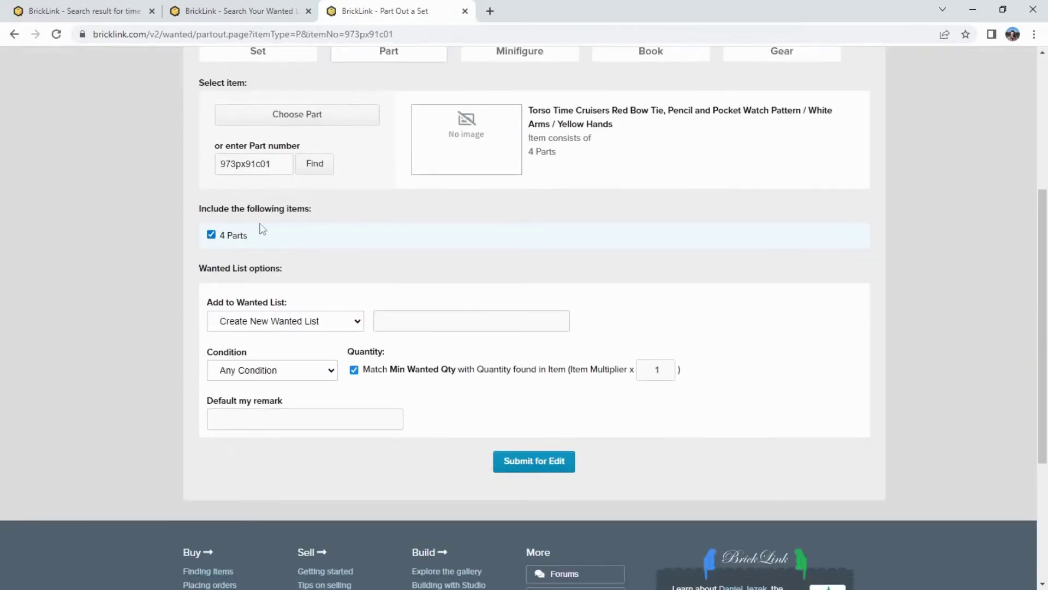
pyautogui.click(322, 326)
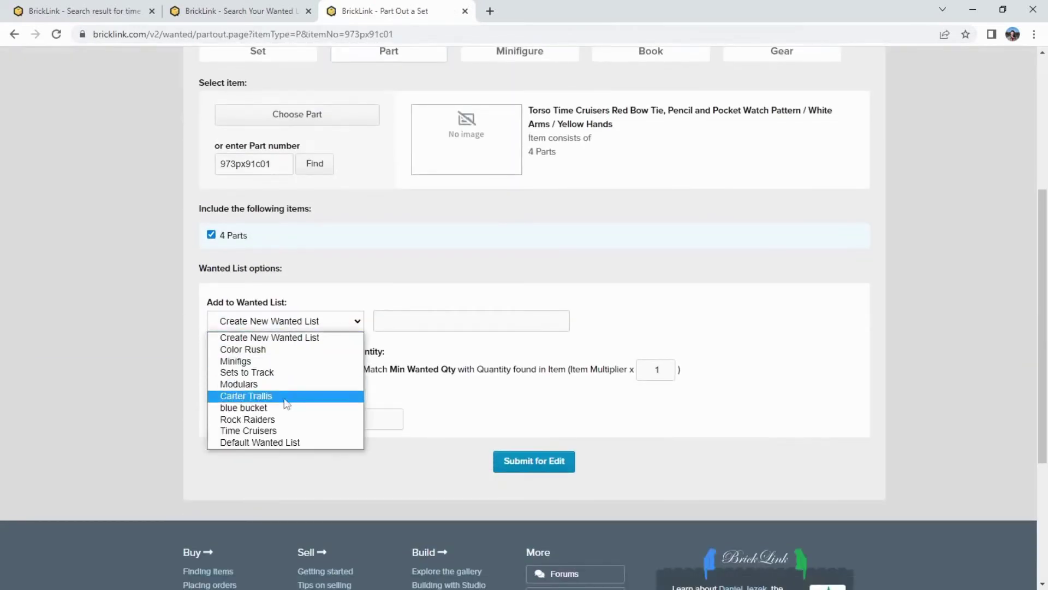
pyautogui.click(274, 430)
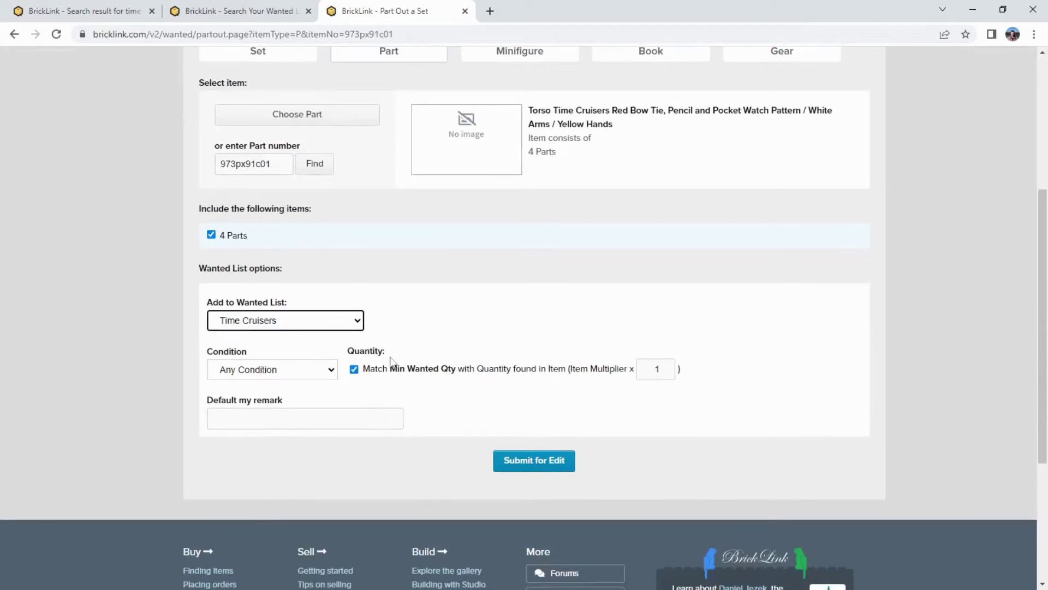
pyautogui.click(534, 460)
pyautogui.scroll(-5, 403, 336)
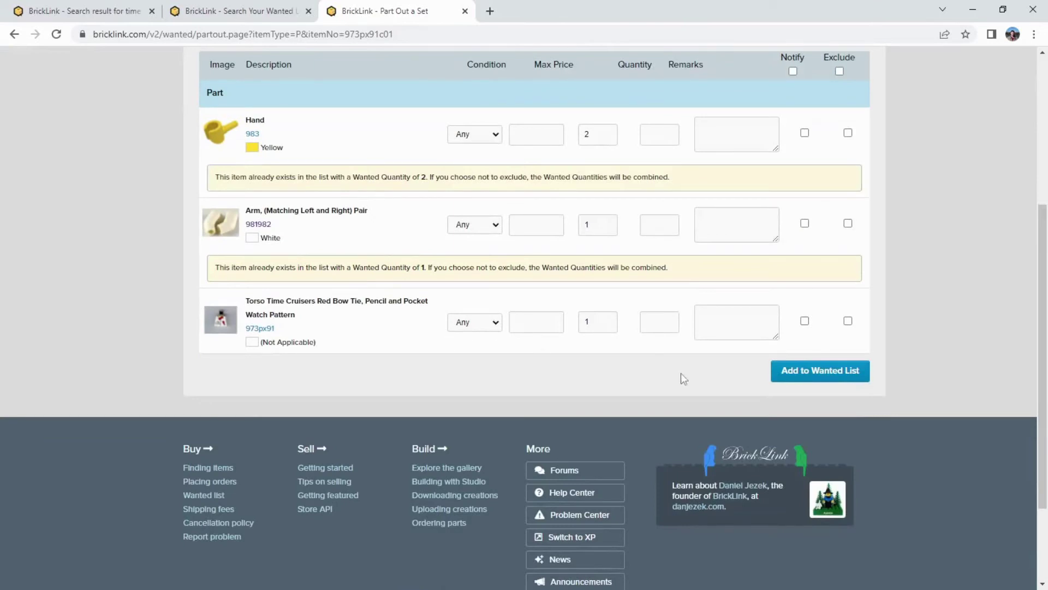
pyautogui.click(824, 376)
pyautogui.click(581, 272)
# Close the leftover search tab and scroll through the 260-item Time Cruisers list back to the top.
pyautogui.click(308, 11)
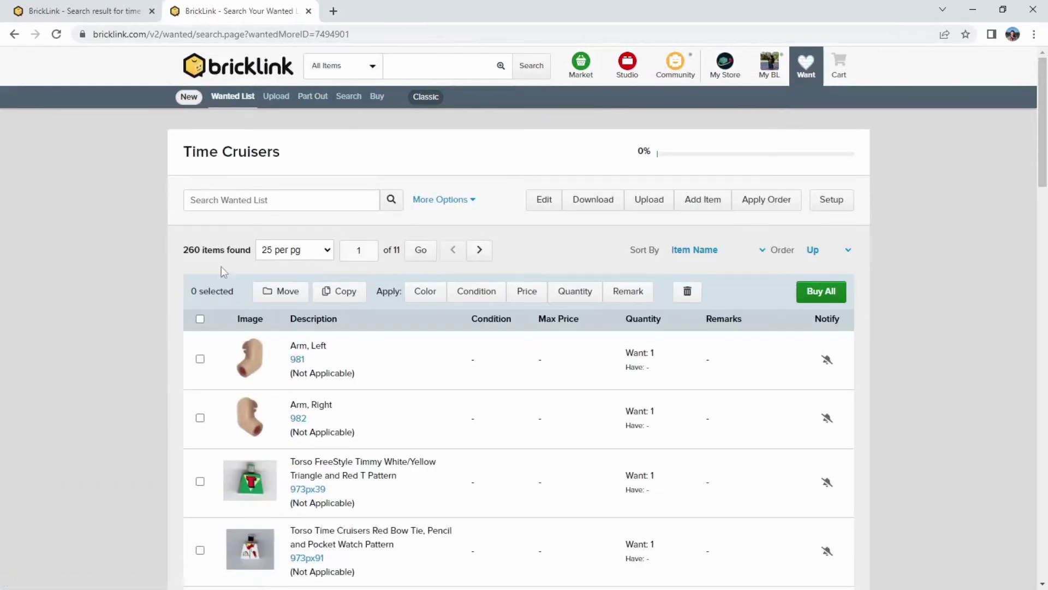
pyautogui.scroll(-18, 218, 268)
pyautogui.scroll(12, 349, 310)
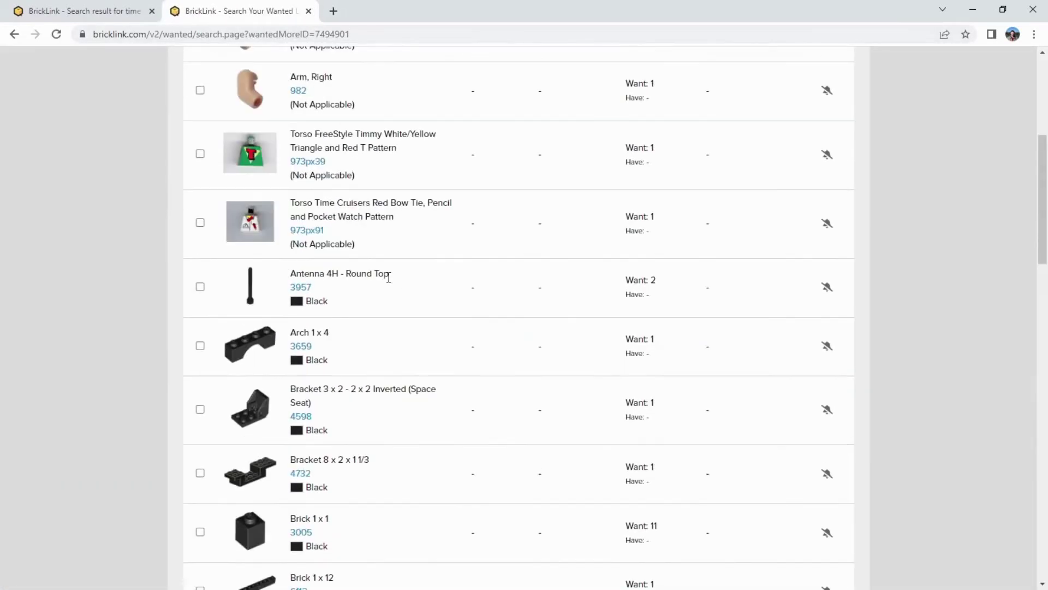
pyautogui.scroll(5, 340, 338)
pyautogui.scroll(-2, 329, 328)
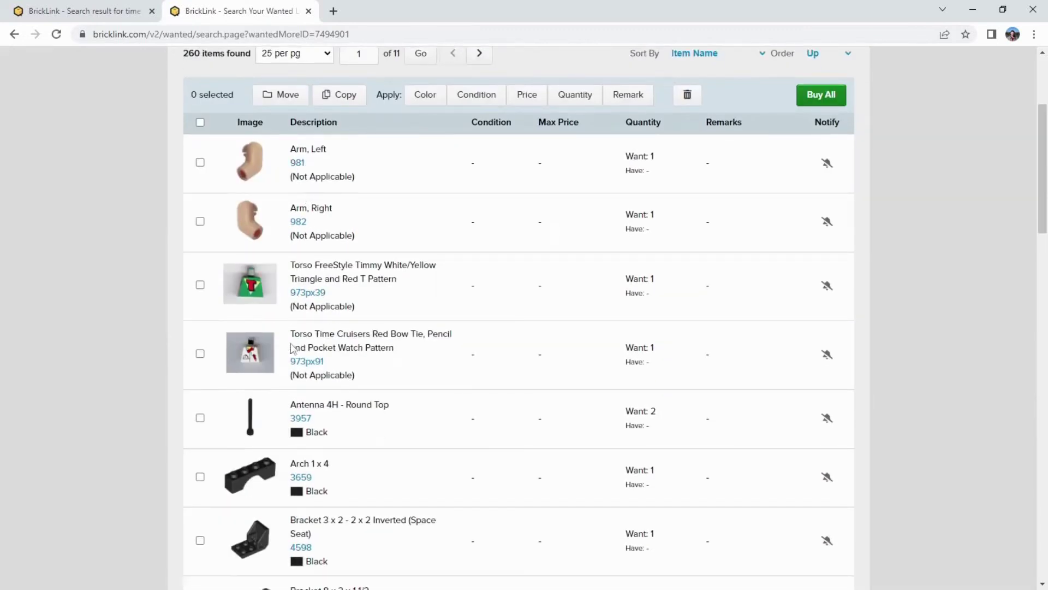
pyautogui.scroll(4, 254, 302)
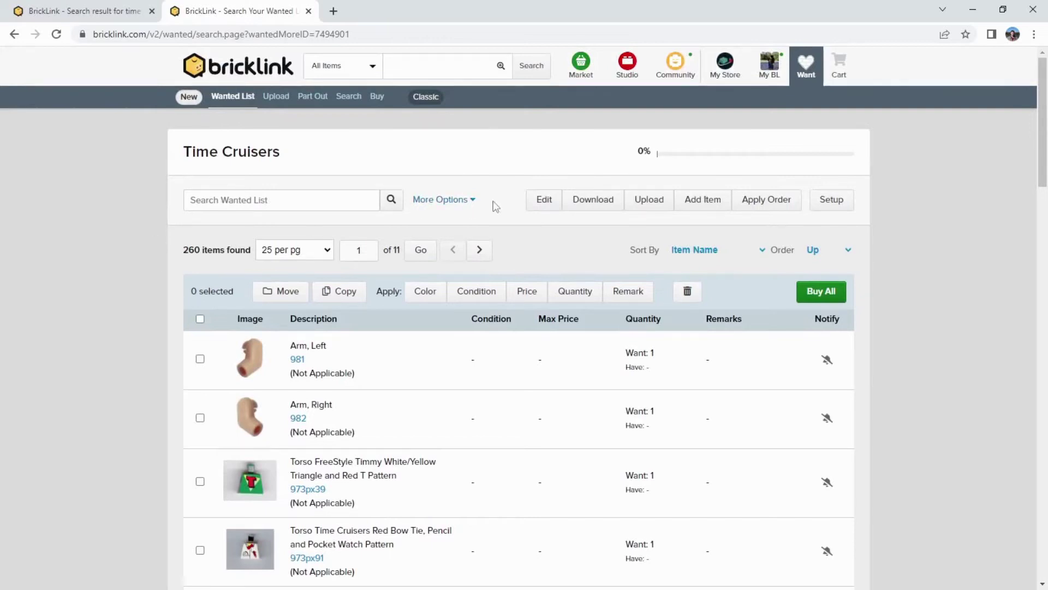
# Save the wanted list as Time Cruisers.xml in the Studio workspace folder and dismiss the download bar.
pyautogui.click(582, 202)
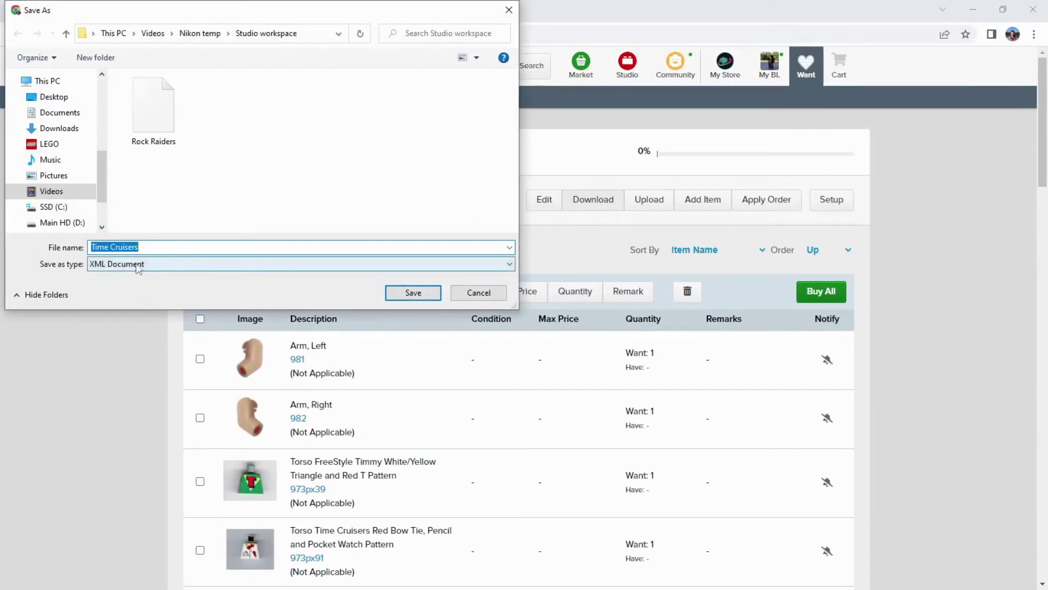
pyautogui.click(409, 296)
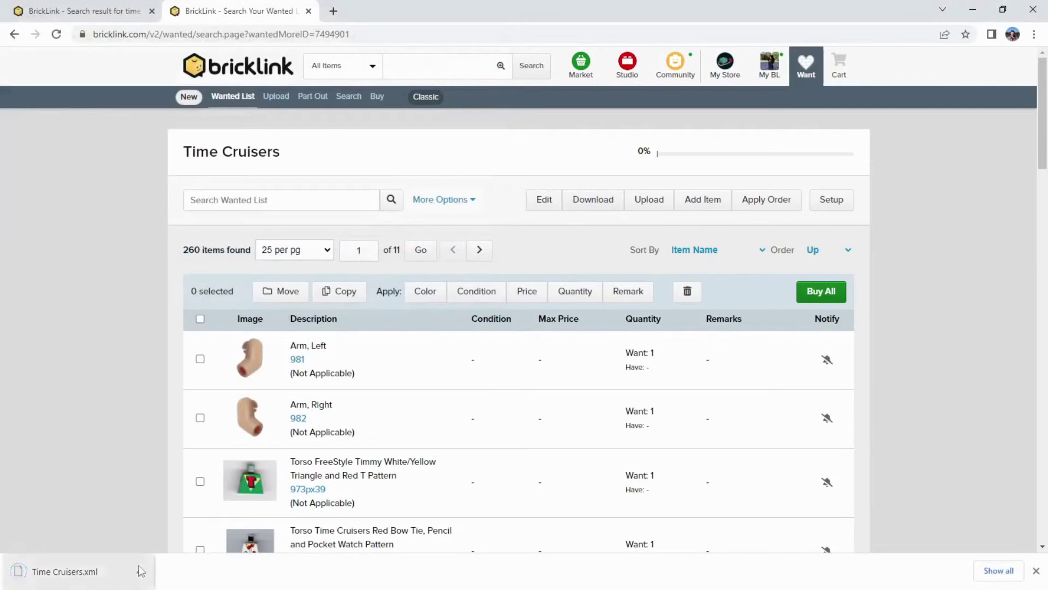
pyautogui.click(1036, 570)
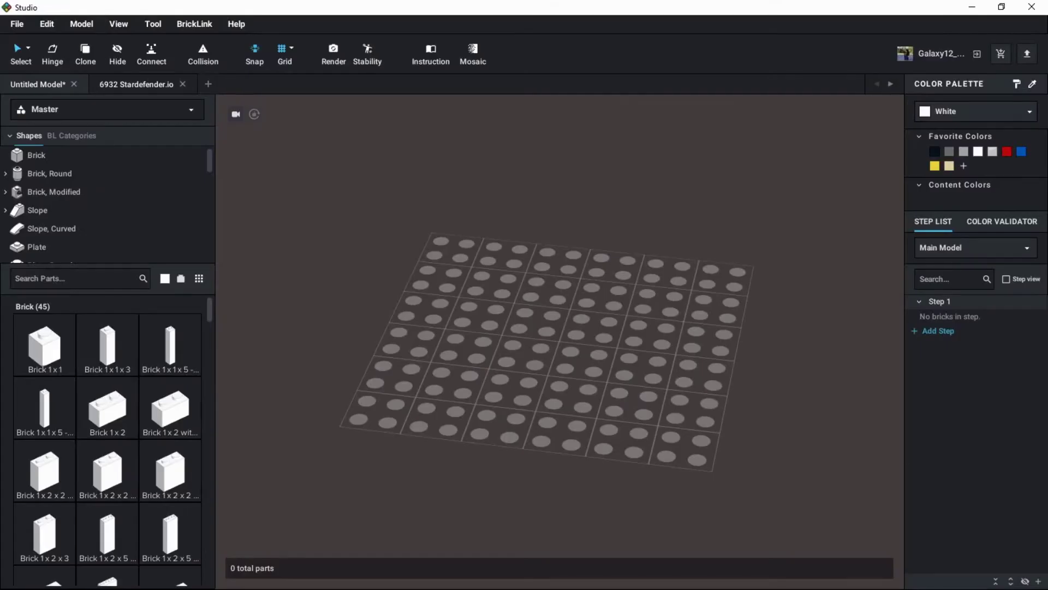
# Choose Config... from the palette dropdown to show Custom Palettes with Rock Raiders and 6491-1 Rocket Racer.
pyautogui.moveTo(523, 389); pyautogui.dragTo(453, 343, button='right')
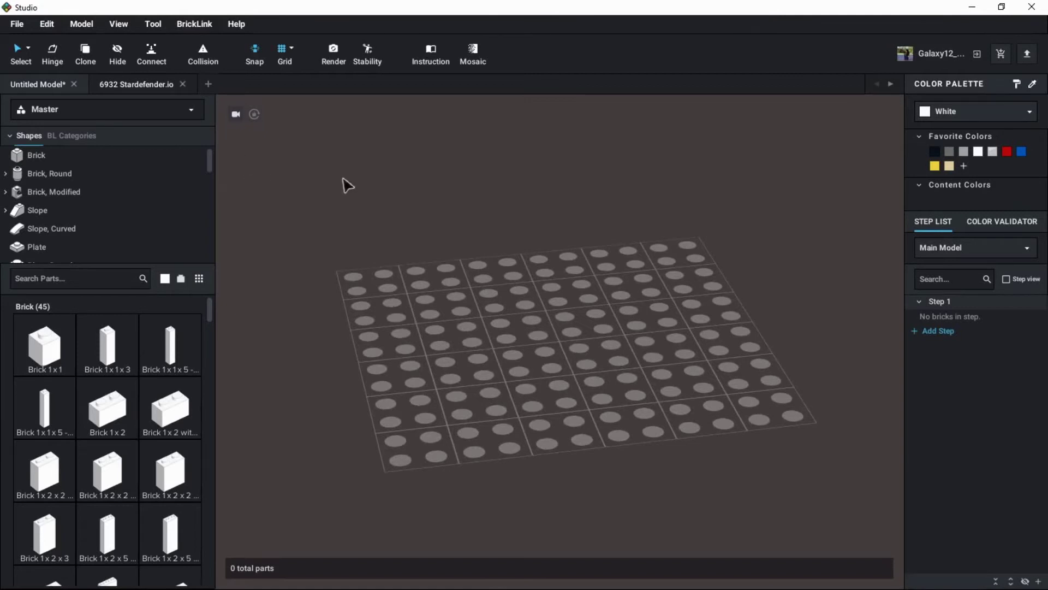
pyautogui.click(92, 113)
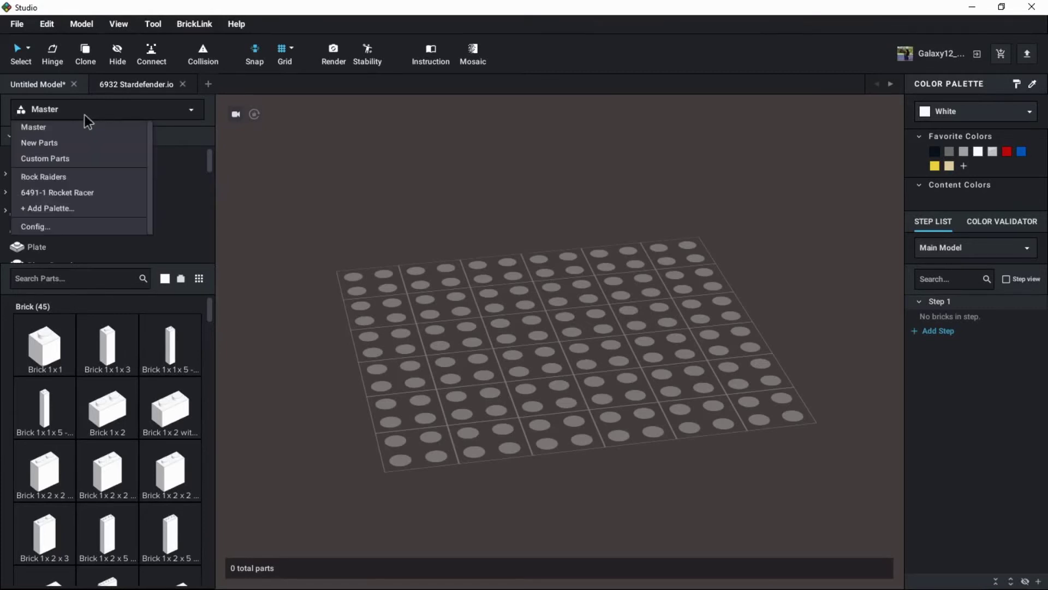
pyautogui.click(31, 227)
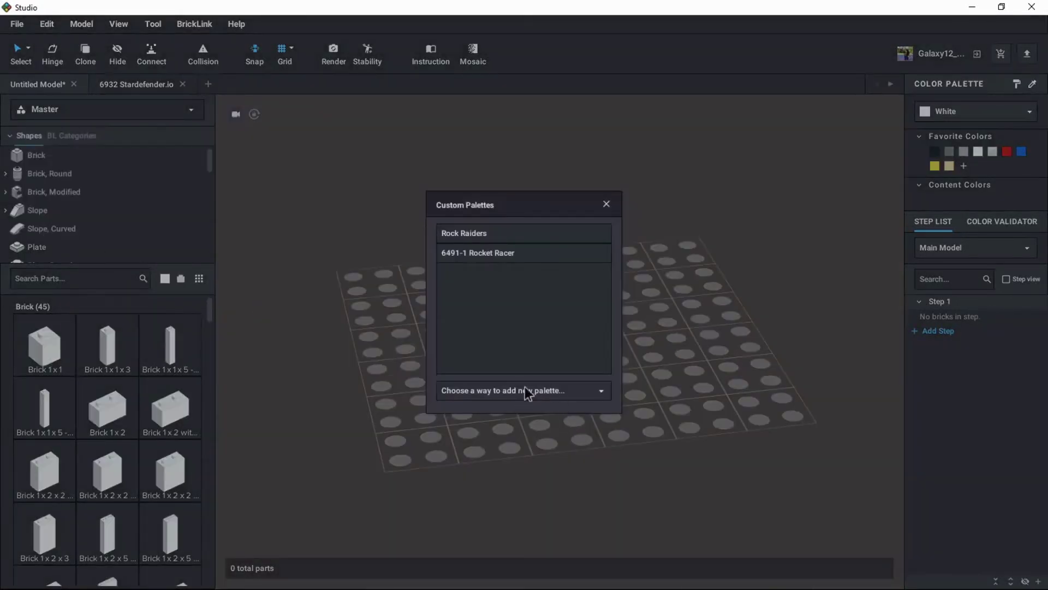
# Import Time Cruisers.xml as a wanted list without quantities into a new palette, then close the dialog.
pyautogui.click(506, 396)
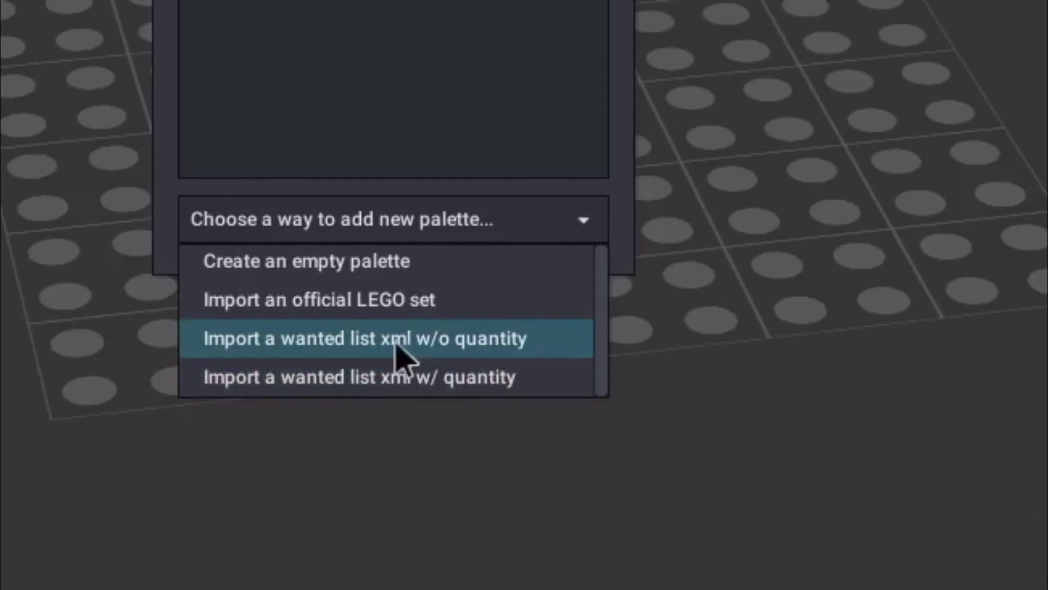
pyautogui.click(431, 341)
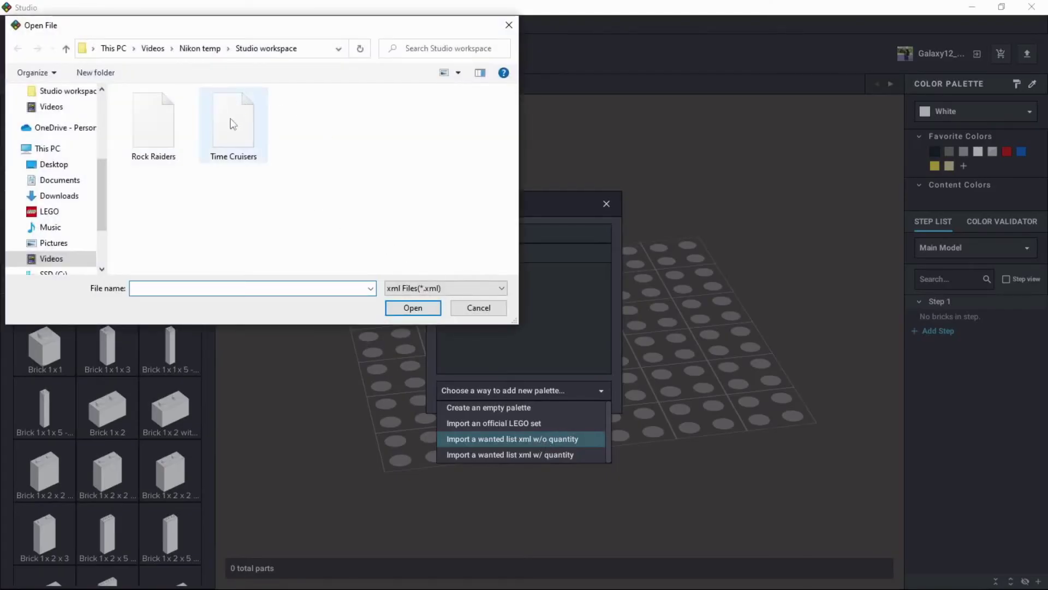
pyautogui.click(232, 123)
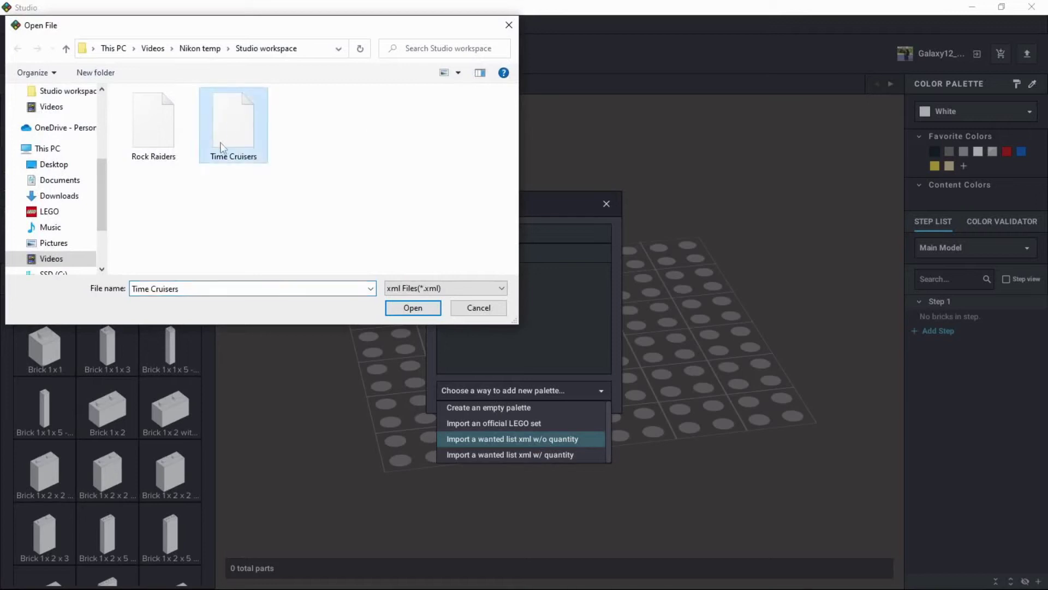
pyautogui.click(414, 311)
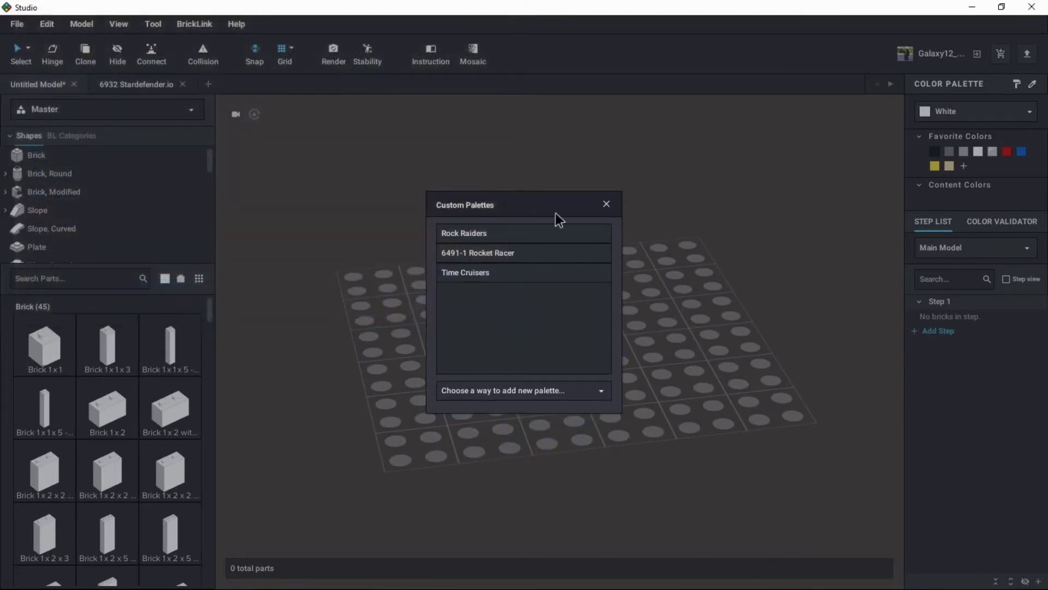
pyautogui.click(607, 204)
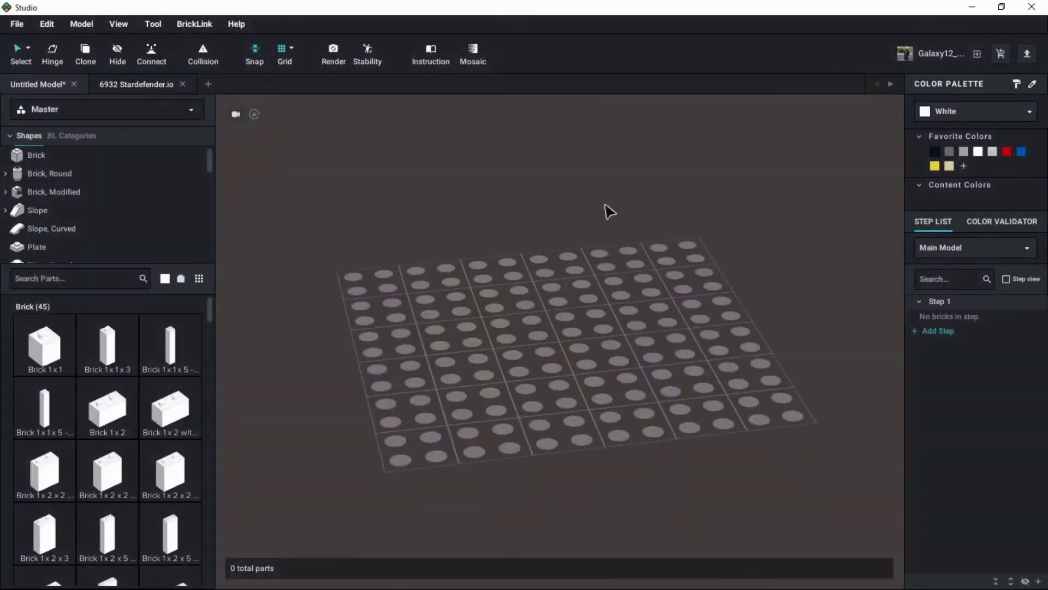
# Switch the parts panel to the Time Cruisers palette and scroll its parts.
pyautogui.click(156, 113)
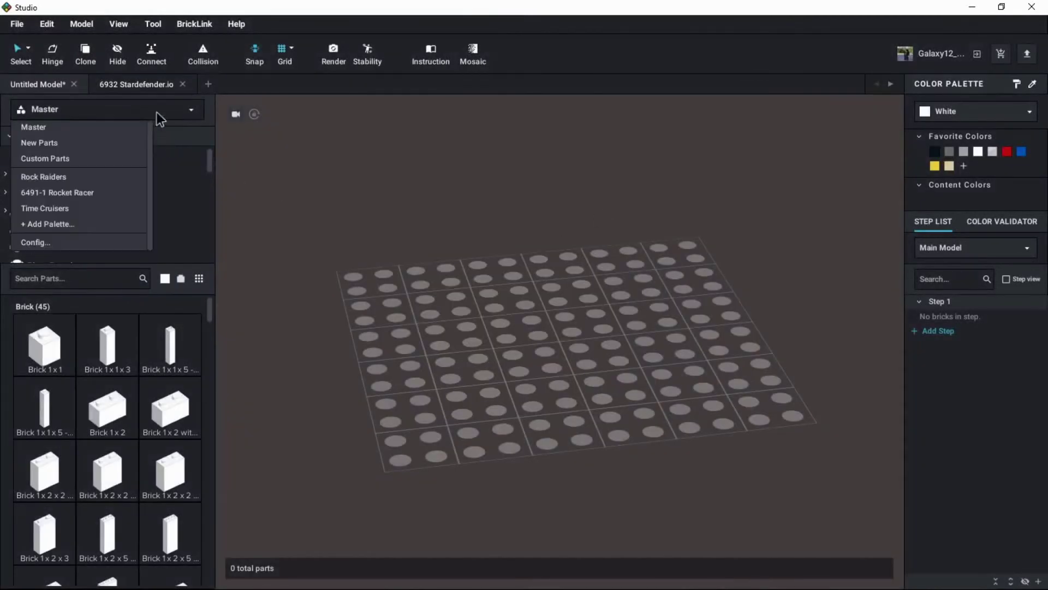
pyautogui.click(82, 207)
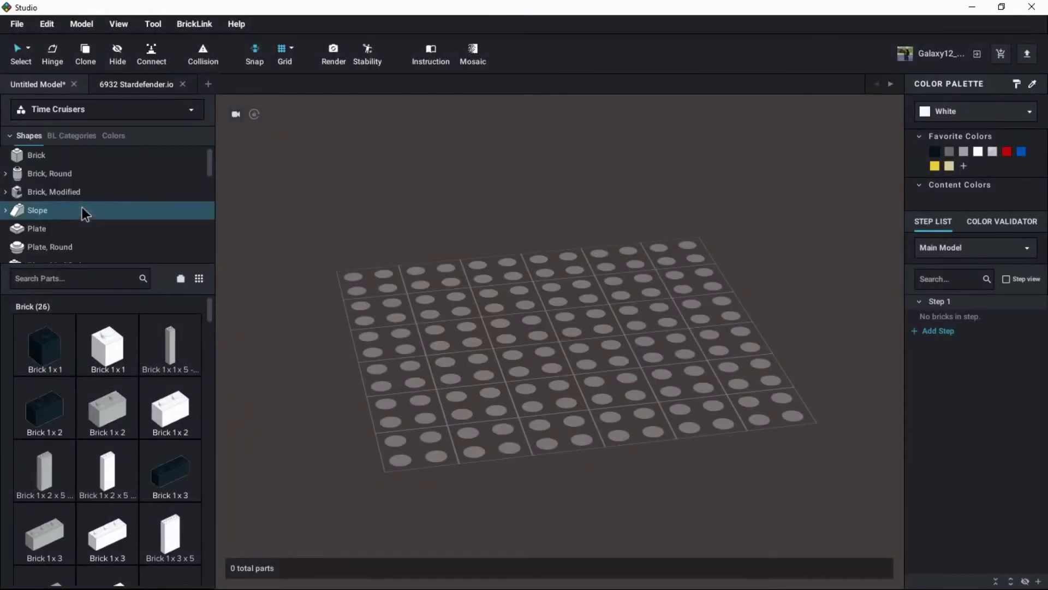
pyautogui.click(87, 109)
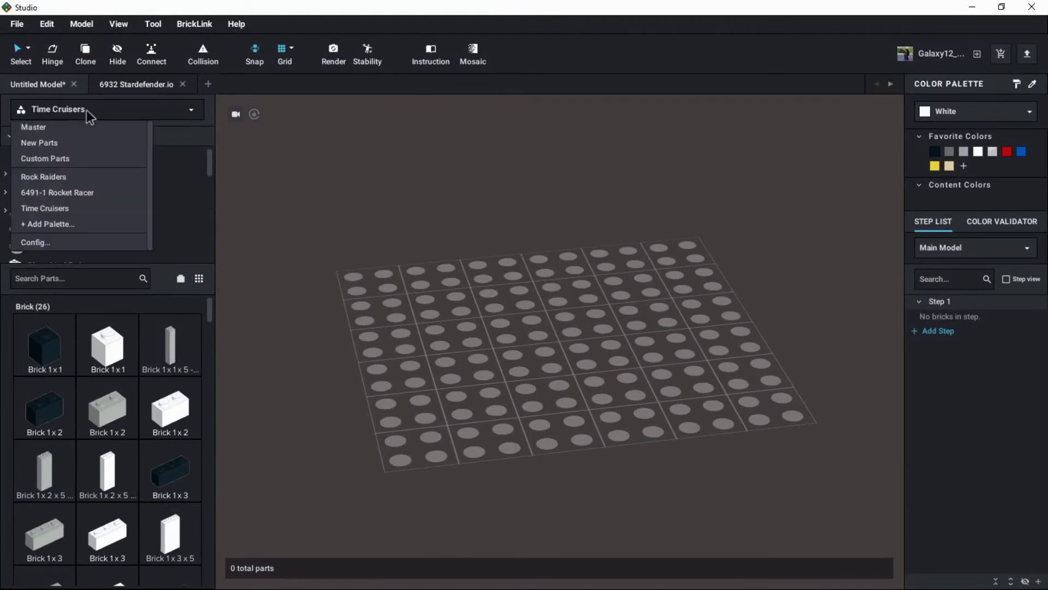
pyautogui.click(57, 209)
pyautogui.scroll(-5, 113, 365)
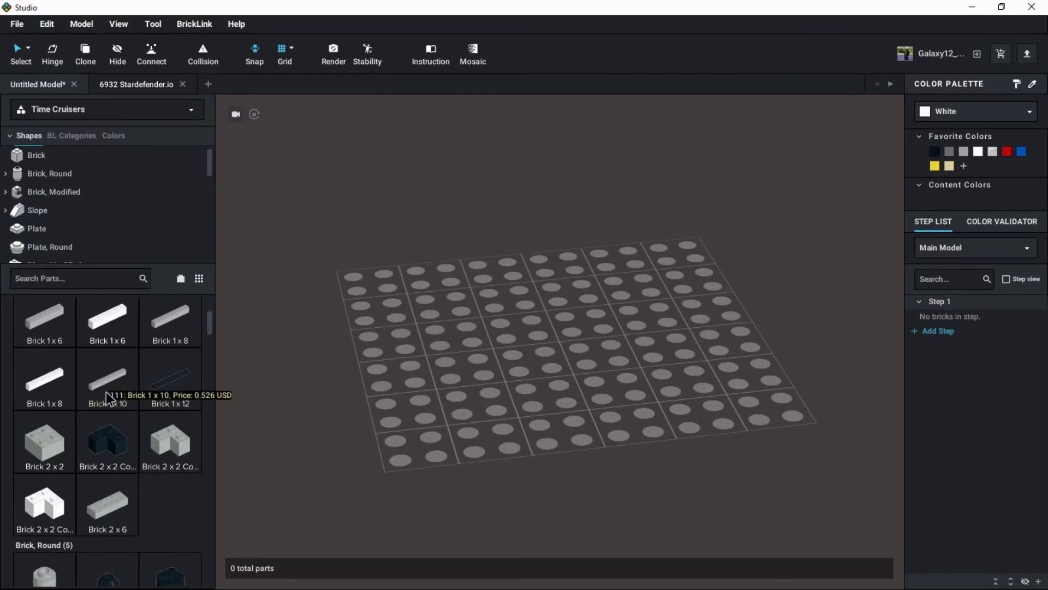
pyautogui.scroll(5, 101, 441)
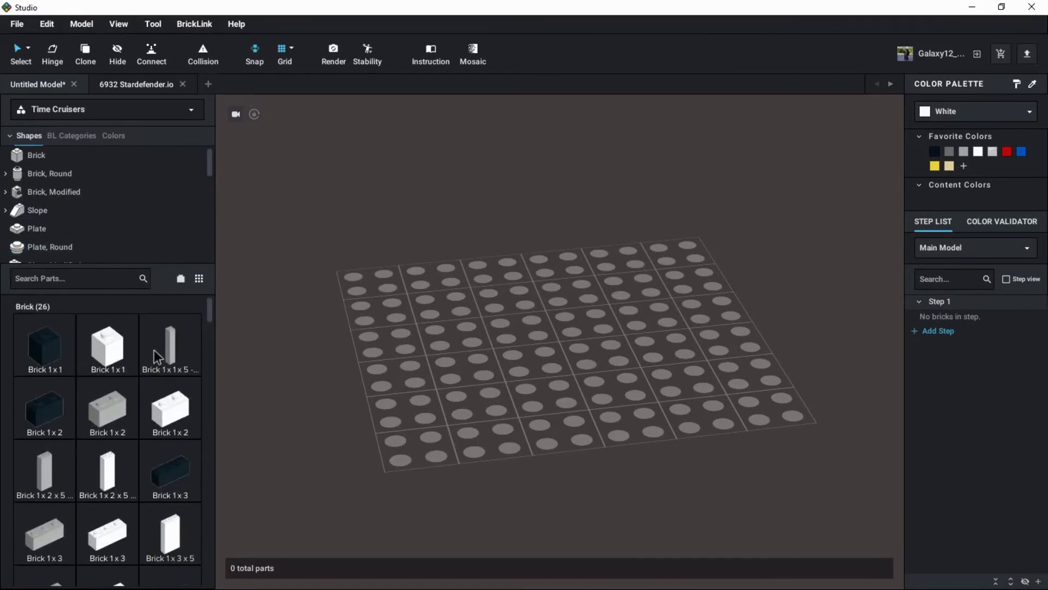
pyautogui.scroll(-3, 113, 414)
# Place four light grey Brick 1 x 3 parts on the baseplate.
pyautogui.click(45, 389)
pyautogui.click(432, 295)
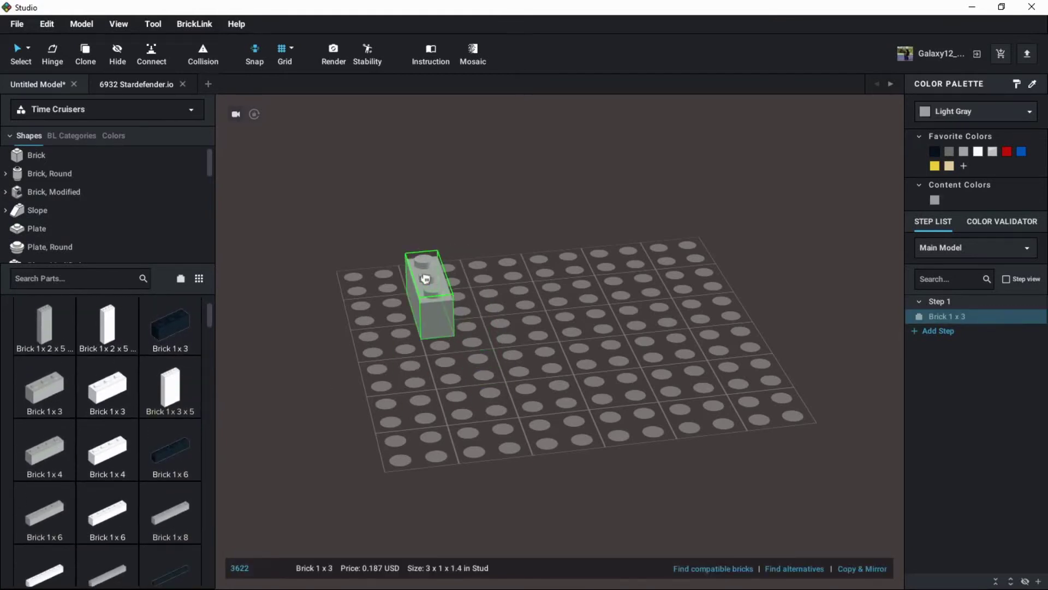
pyautogui.click(484, 284)
pyautogui.click(527, 289)
pyautogui.click(579, 256)
pyautogui.click(693, 235)
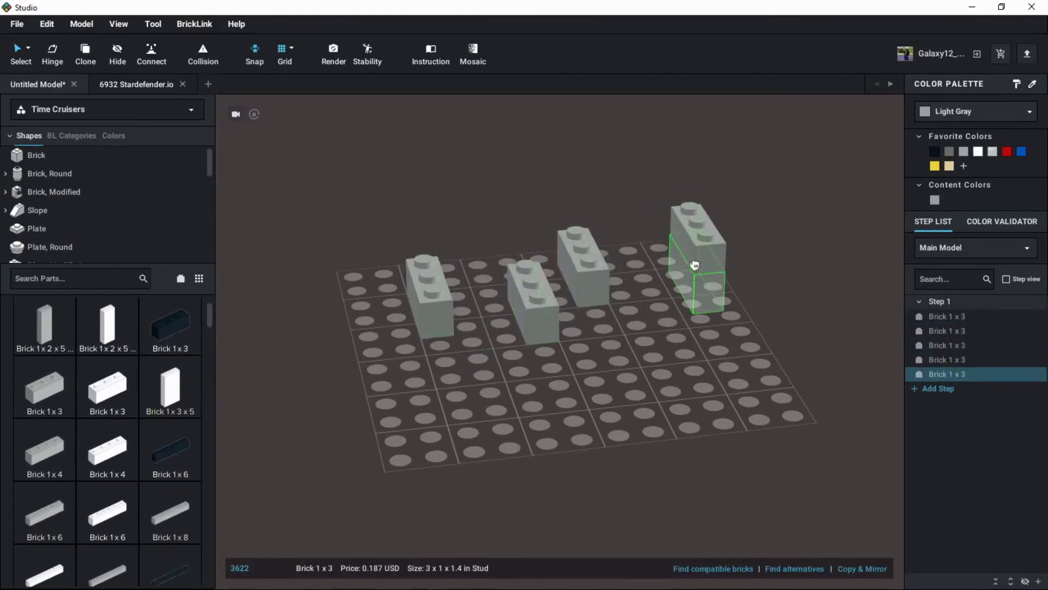
pyautogui.press('Escape')
# Copy the four bricks and paste two copies, one lower and one mid-baseplate.
pyautogui.moveTo(367, 196); pyautogui.dragTo(813, 324)
pyautogui.hotkey('ctrl', 'c')
pyautogui.hotkey('ctrl', 'v')
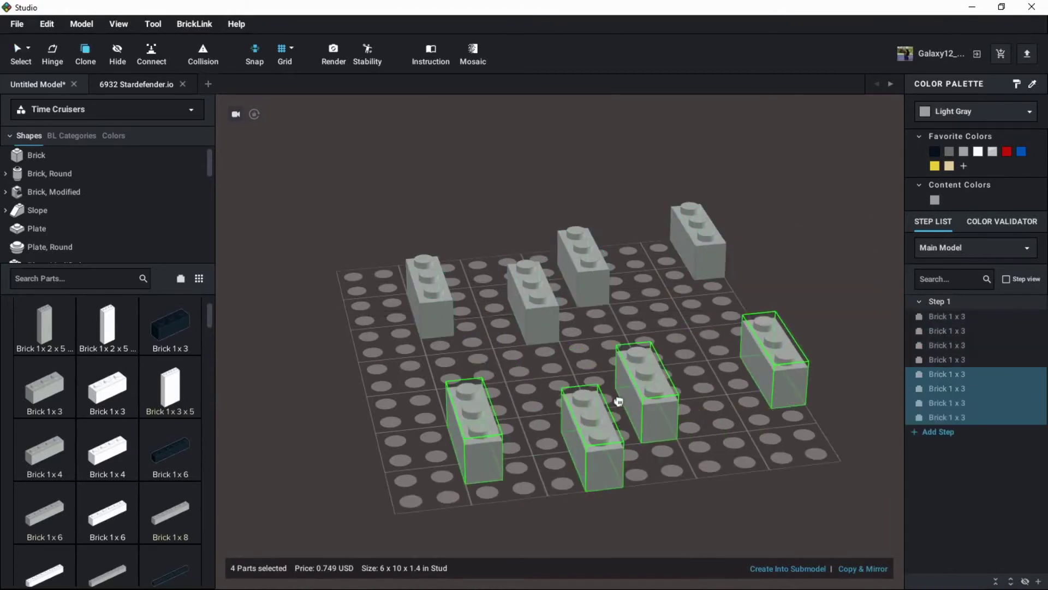
pyautogui.click(655, 464)
pyautogui.hotkey('ctrl', 'v')
pyautogui.click(592, 254)
# Select all twelve bricks and delete them, leaving the baseplate empty.
pyautogui.scroll(-5, 585, 246)
pyautogui.moveTo(453, 148)
pyautogui.mouseDown()
pyautogui.moveTo(662, 274)
pyautogui.moveTo(730, 445)
pyautogui.mouseUp()
pyautogui.press('Delete')
pyautogui.scroll(-10, 110, 389)
pyautogui.scroll(-15, 116, 386)
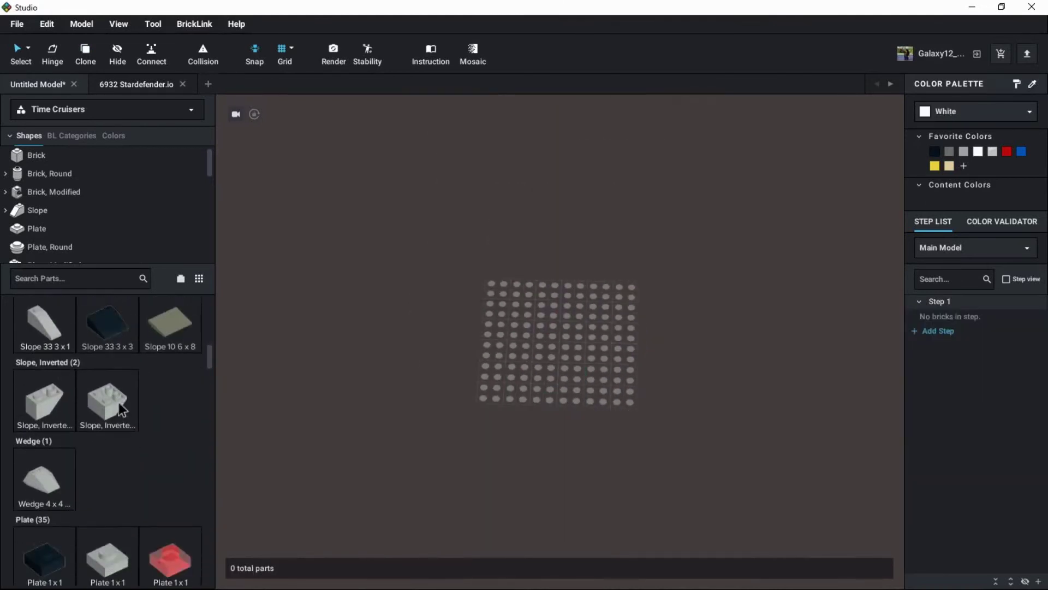
pyautogui.scroll(-5, 130, 405)
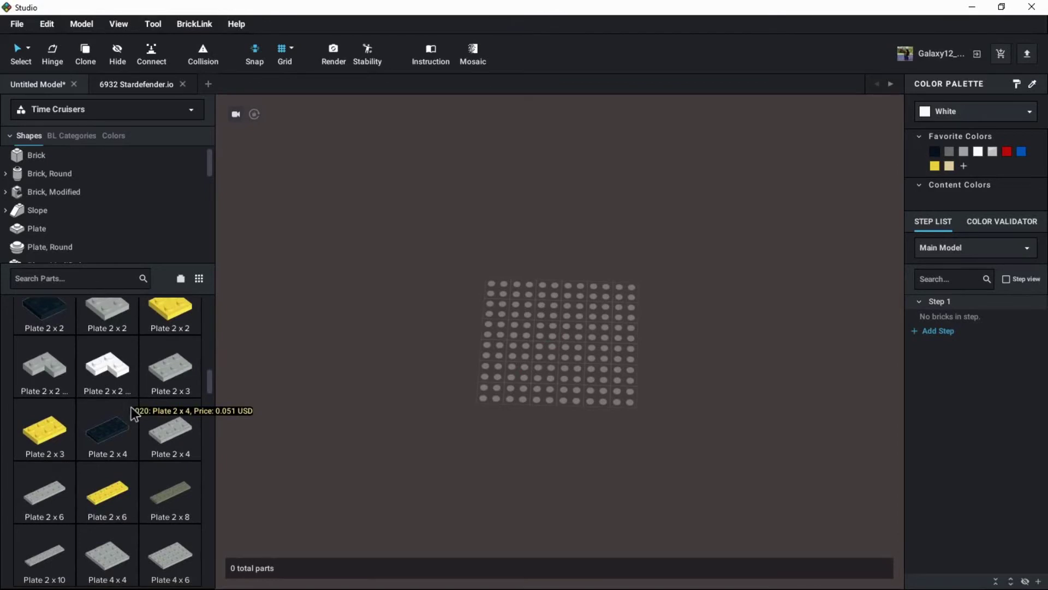
pyautogui.scroll(-10, 131, 407)
pyautogui.scroll(-3, 145, 404)
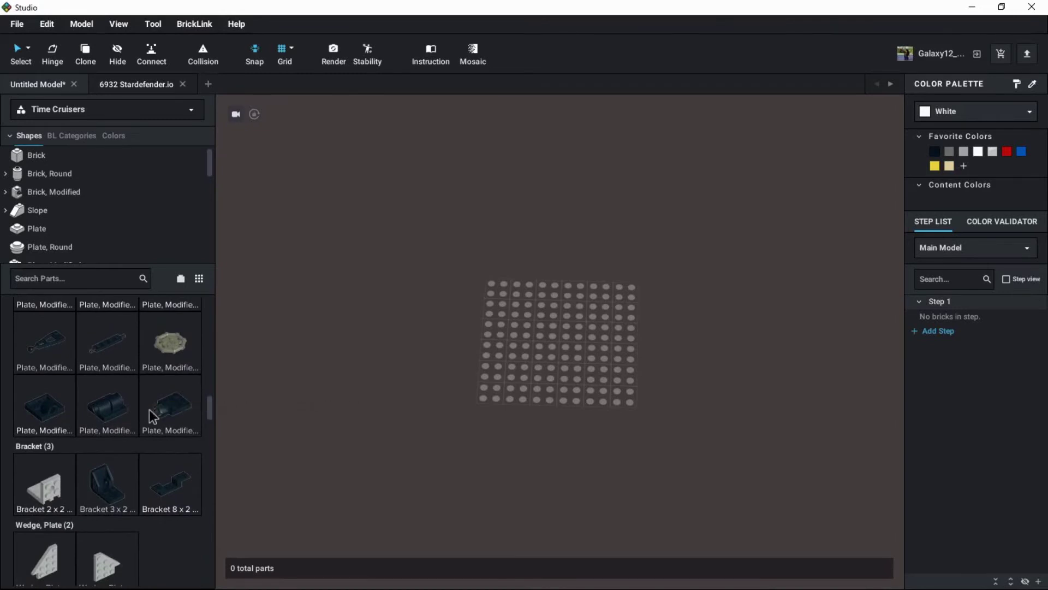
pyautogui.scroll(-5, 162, 410)
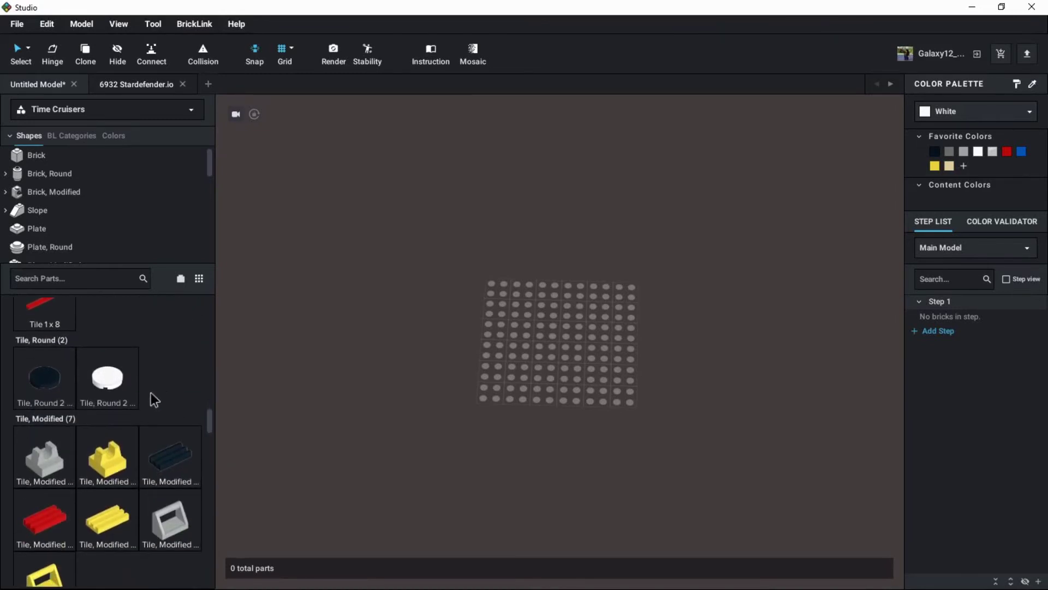
pyautogui.moveTo(210, 427); pyautogui.dragTo(211, 494)
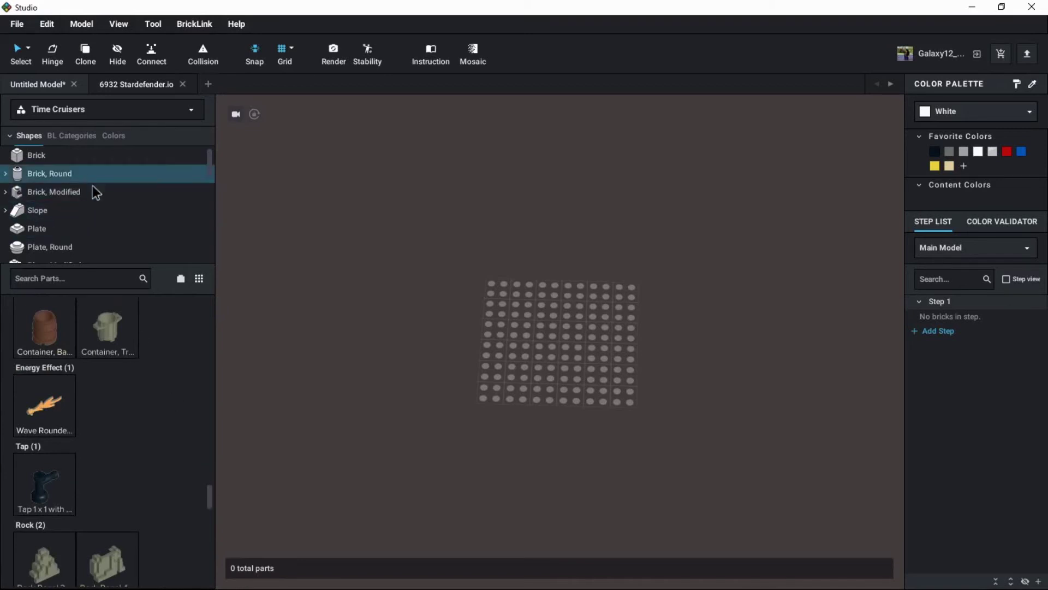
# Switch the parts panel back to the Master palette and scroll its parts.
pyautogui.click(96, 110)
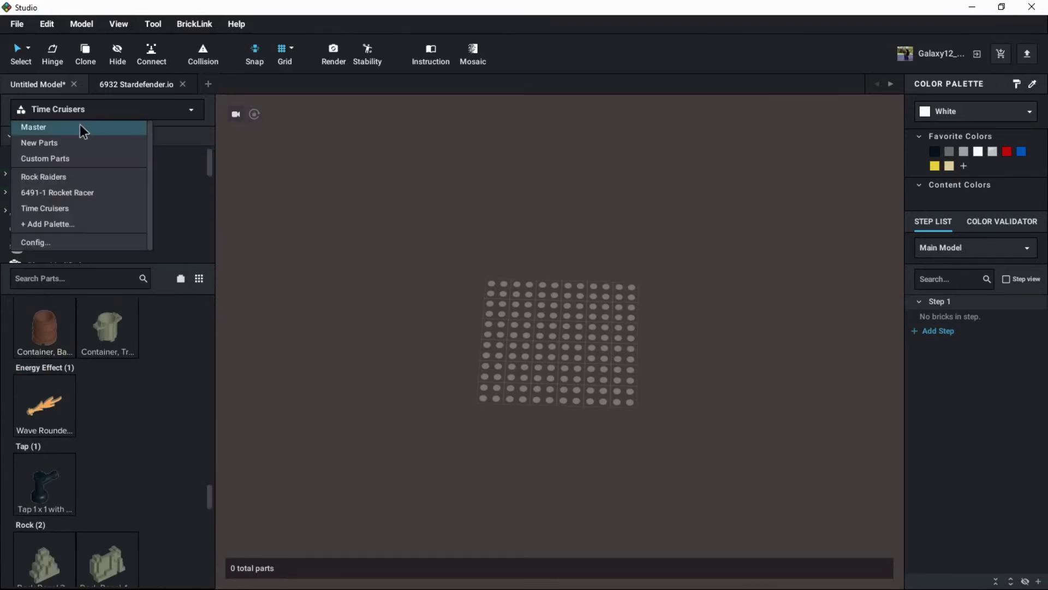
pyautogui.click(34, 127)
pyautogui.scroll(-5, 62, 372)
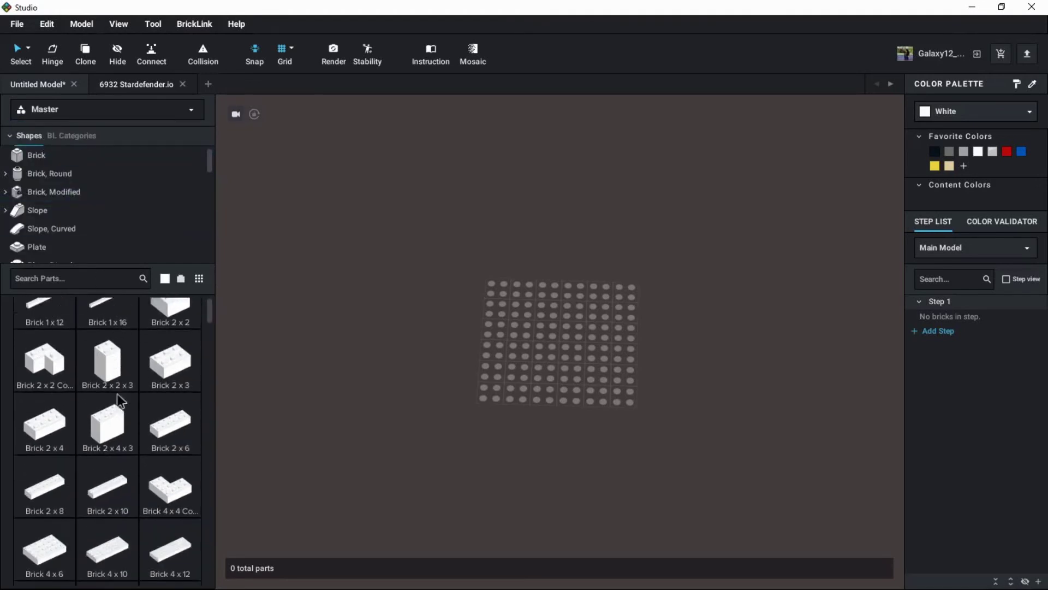
pyautogui.scroll(-2, 119, 402)
pyautogui.scroll(4, 115, 415)
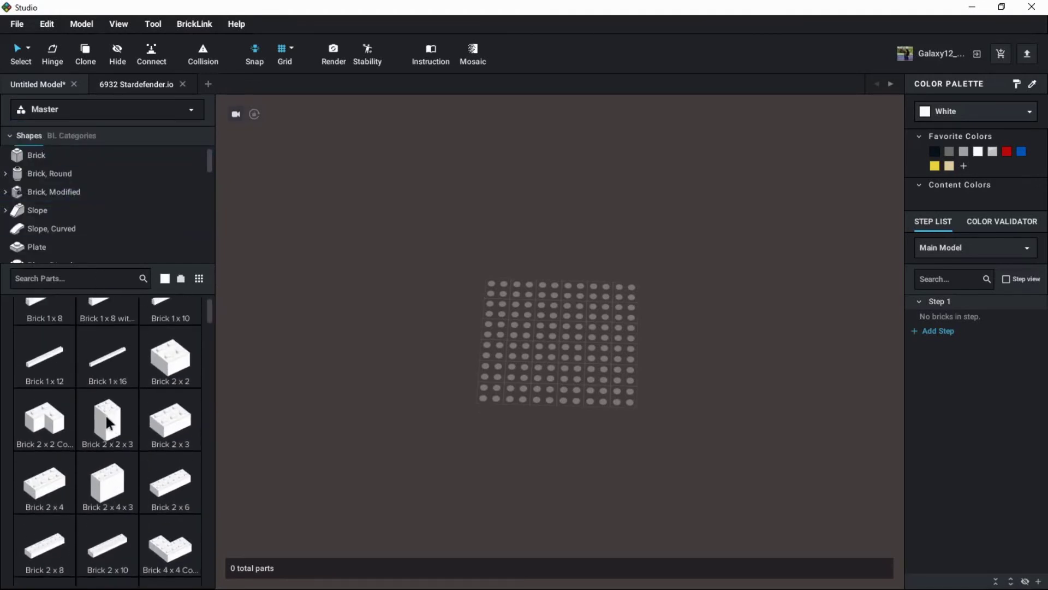
# Open the Brick 2x2x3 part's palette options and dismiss them without adding it.
pyautogui.rightClick(102, 412)
pyautogui.moveTo(137, 418)
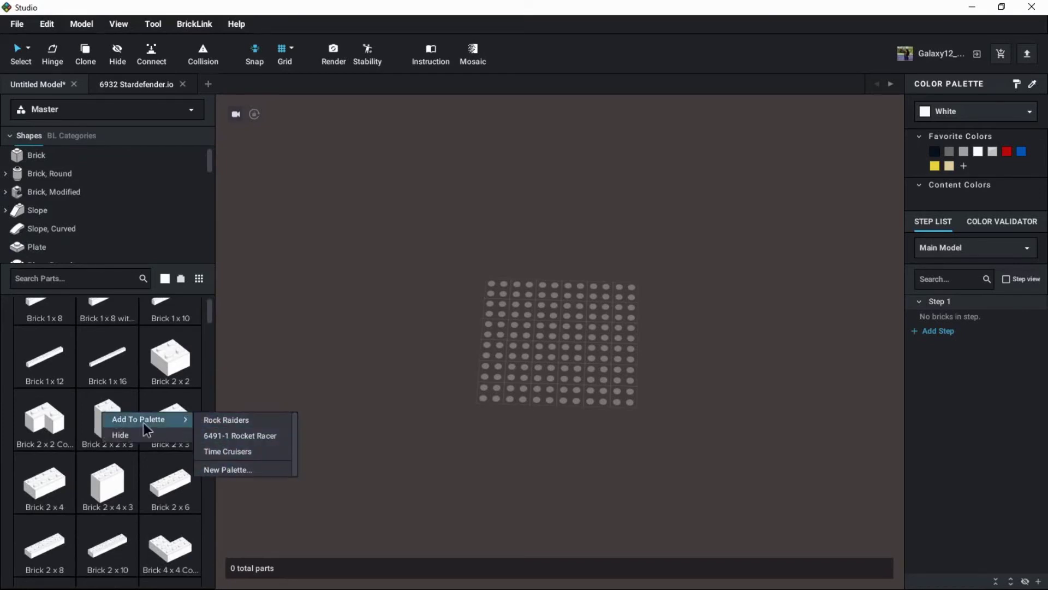
pyautogui.click(248, 357)
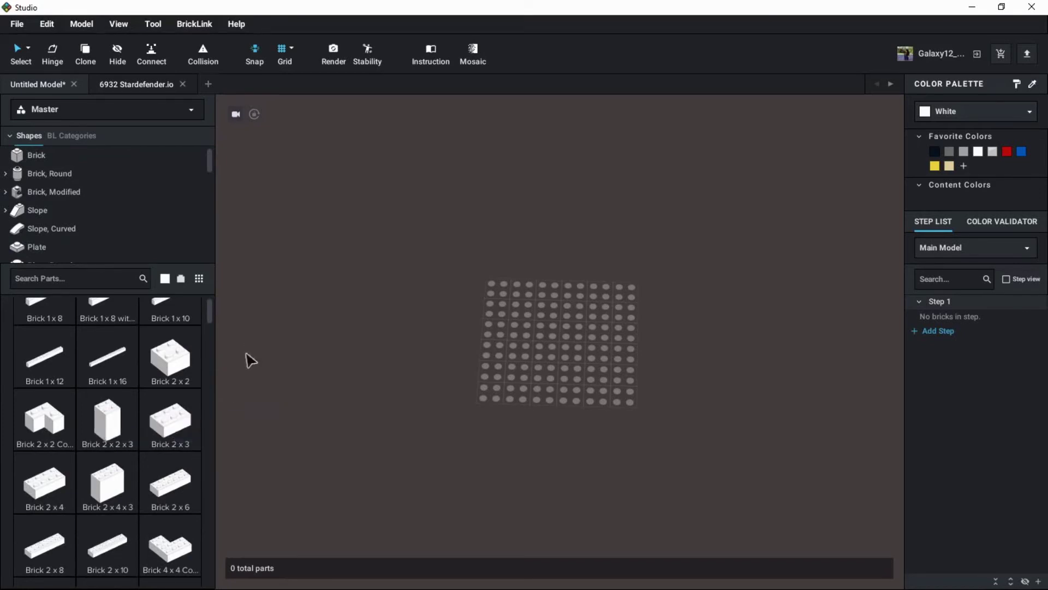
pyautogui.click(104, 110)
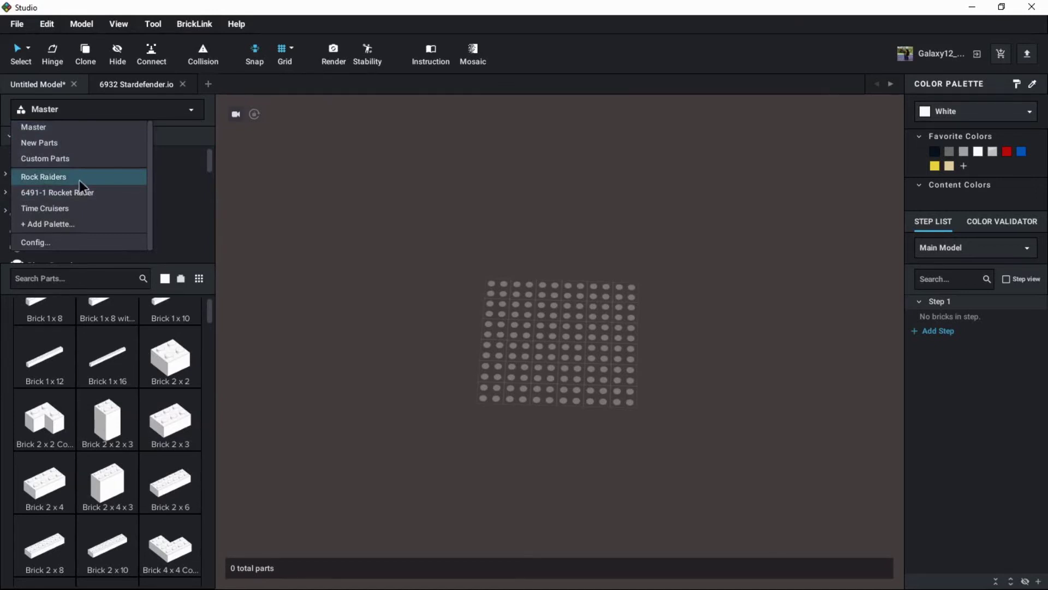
# Show the Time Cruisers palette and scroll through its parts grid.
pyautogui.click(68, 210)
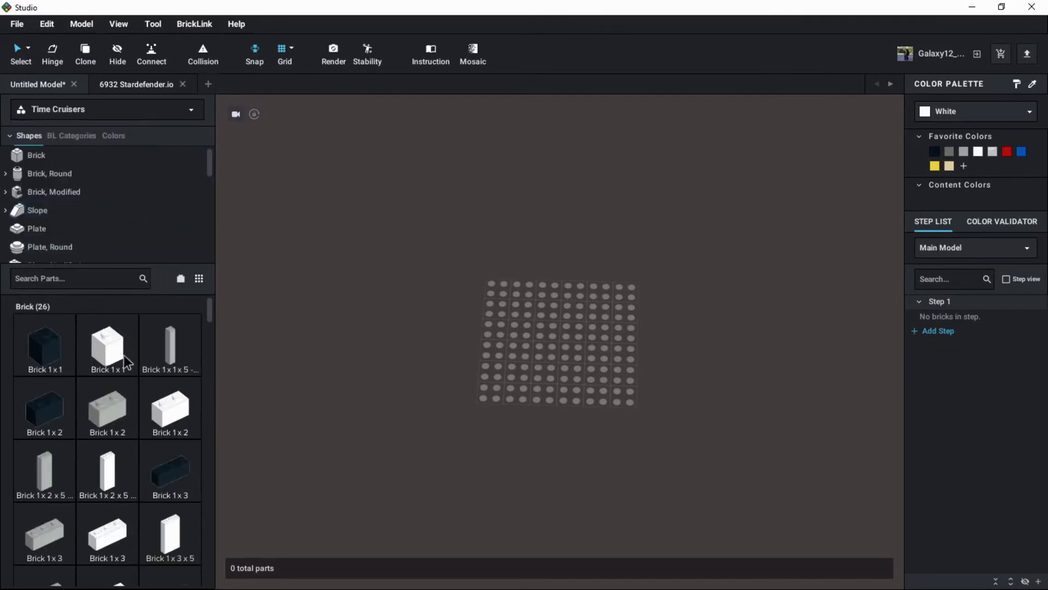
pyautogui.scroll(-3, 126, 355)
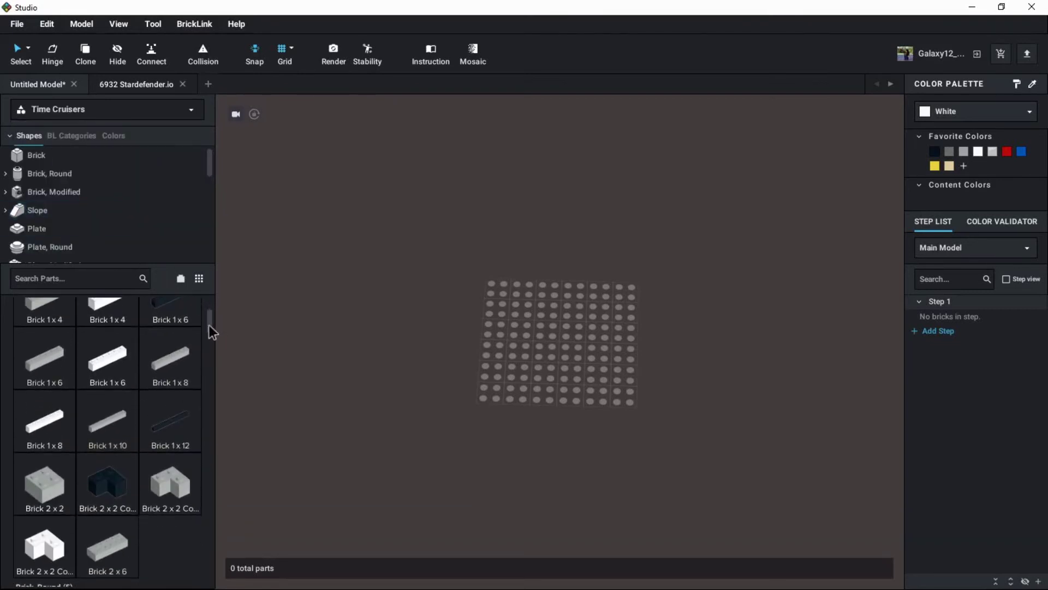
pyautogui.moveTo(211, 325); pyautogui.dragTo(201, 407)
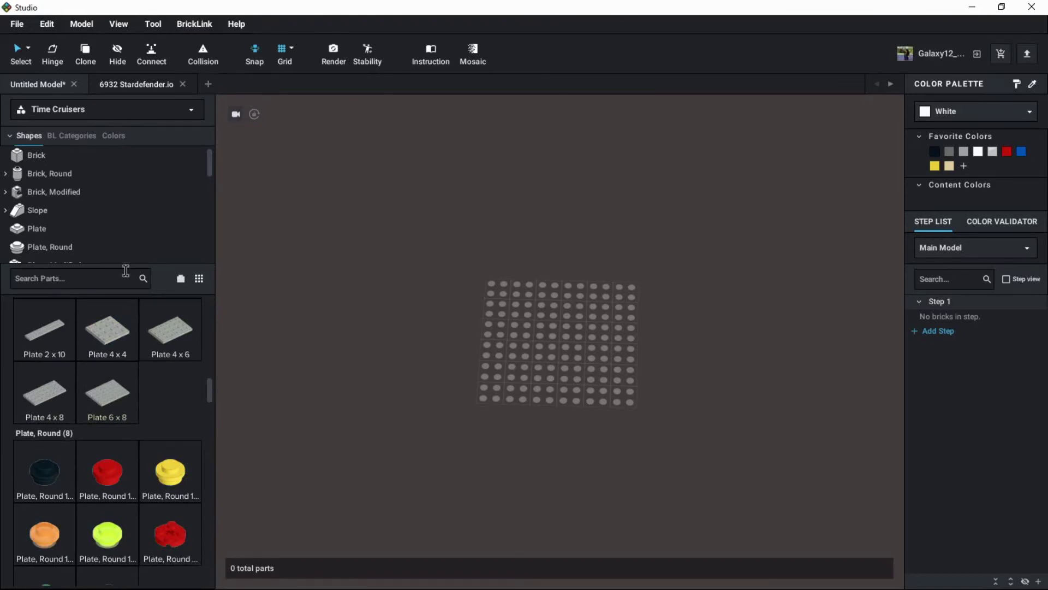
# Switch the parts panel to the Rock Raiders palette and scroll its parts.
pyautogui.click(120, 105)
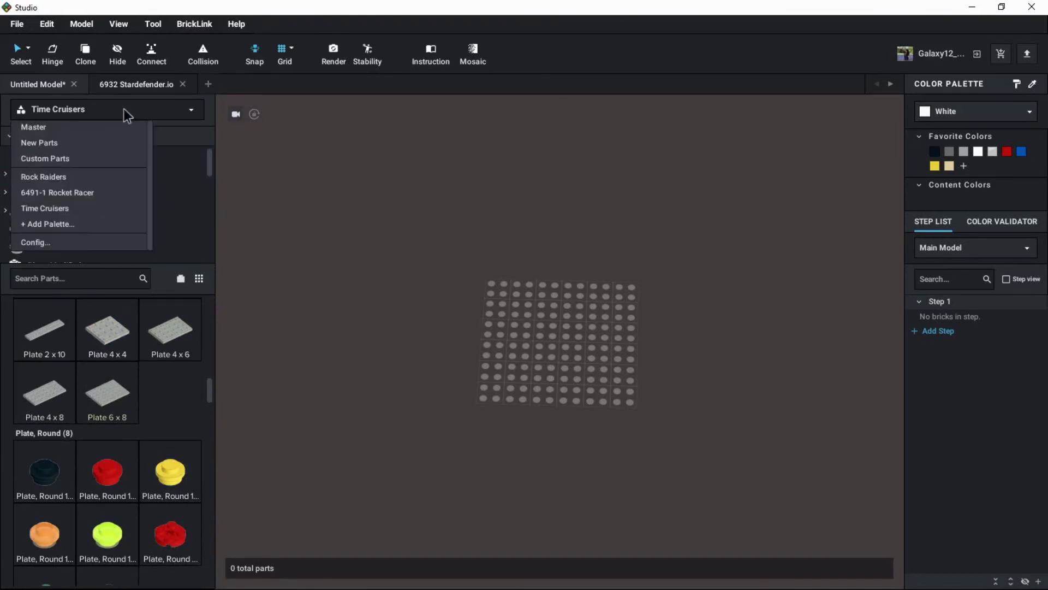
pyautogui.click(70, 177)
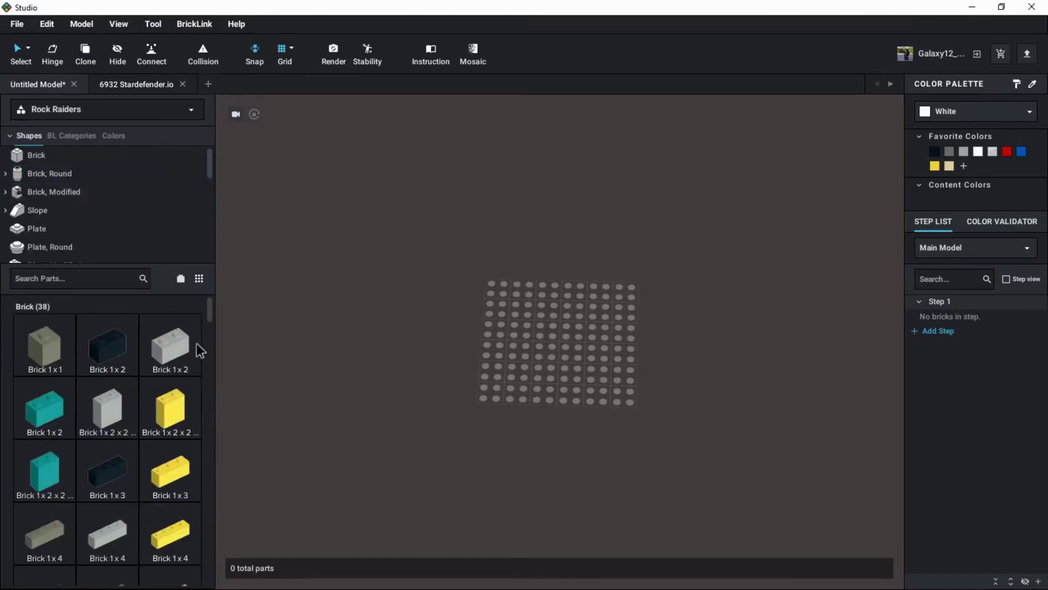
pyautogui.moveTo(209, 312); pyautogui.dragTo(209, 401)
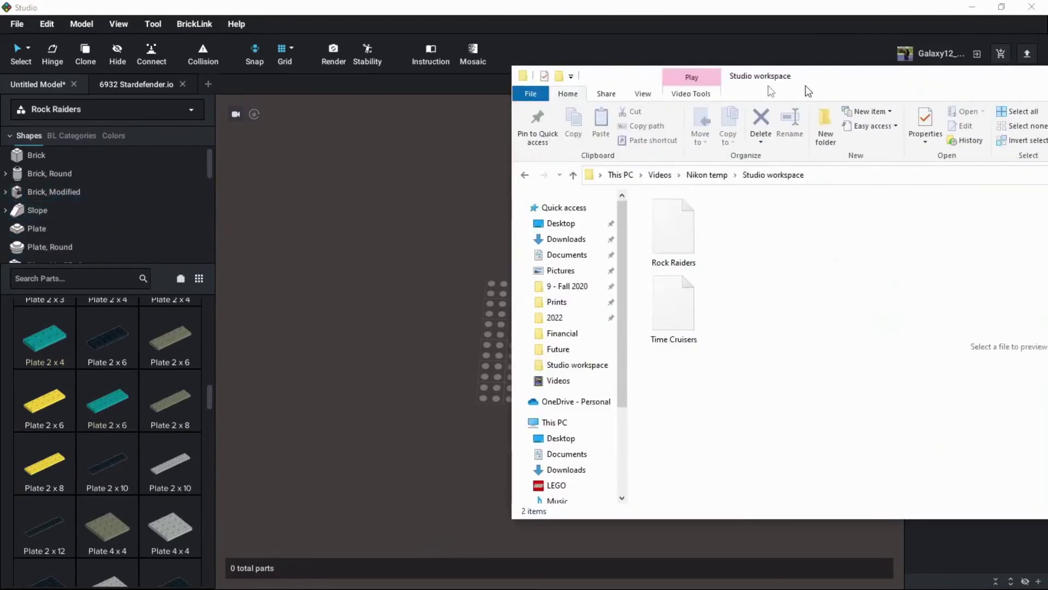
# Preview the Rock Raiders and Time Cruisers palette files, then open Time Cruisers in Notepad.
pyautogui.moveTo(805, 86); pyautogui.dragTo(557, 87)
pyautogui.click(428, 246)
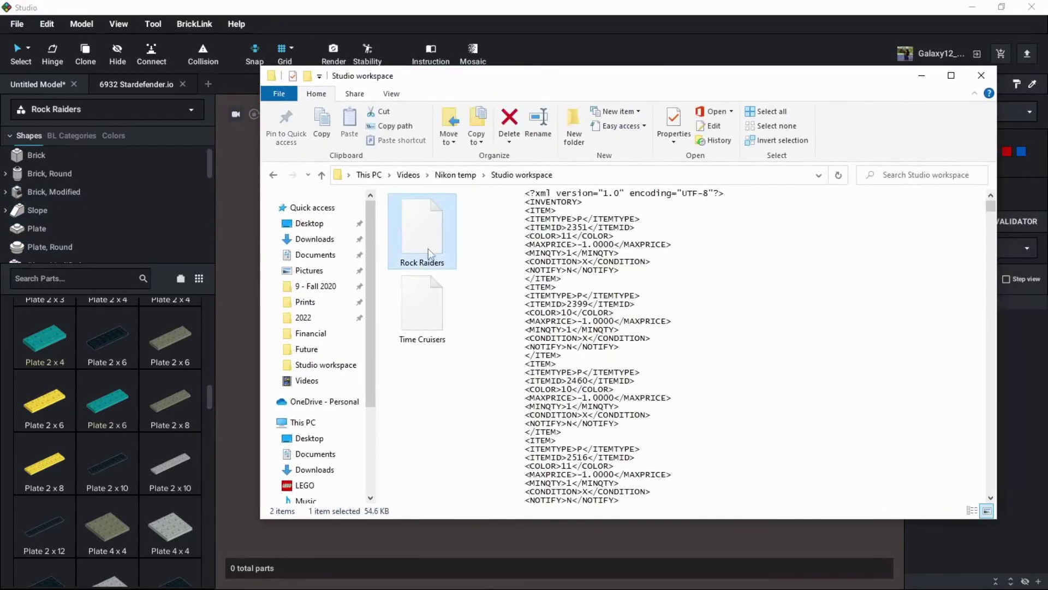
pyautogui.click(436, 301)
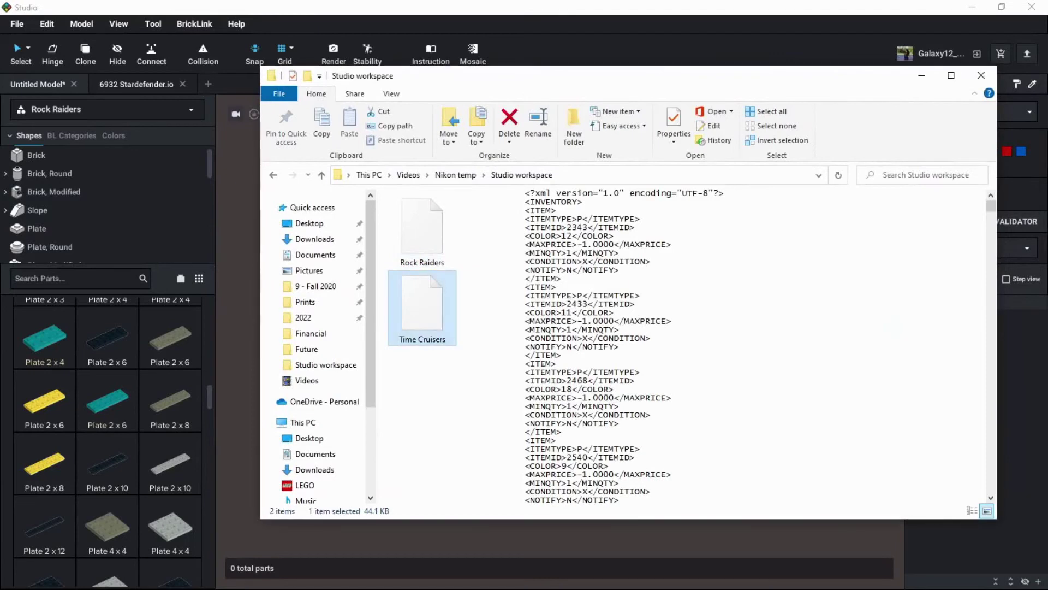
pyautogui.rightClick(436, 299)
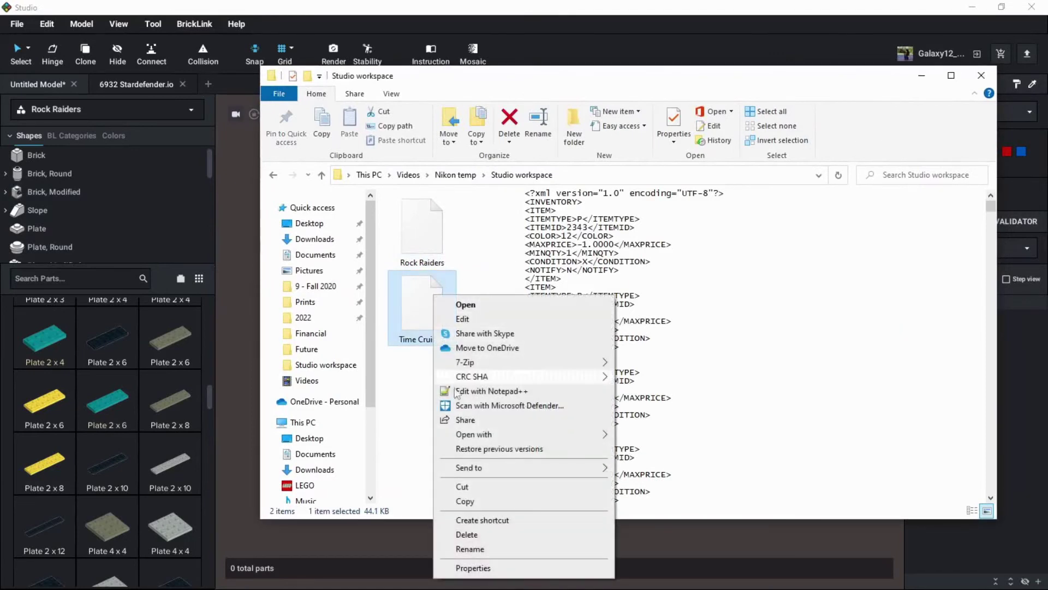
pyautogui.moveTo(503, 442)
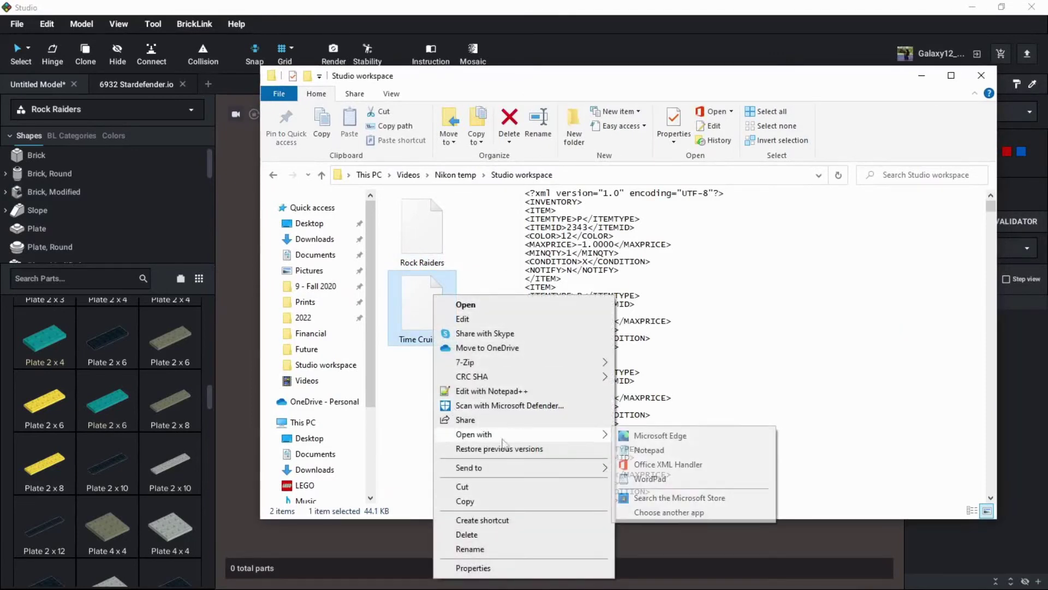
pyautogui.click(647, 450)
# Review the Time Cruisers XML in Notepad, then move the window off screen.
pyautogui.moveTo(415, 75); pyautogui.dragTo(1028, 193)
pyautogui.hotkey('alt', 'Tab')
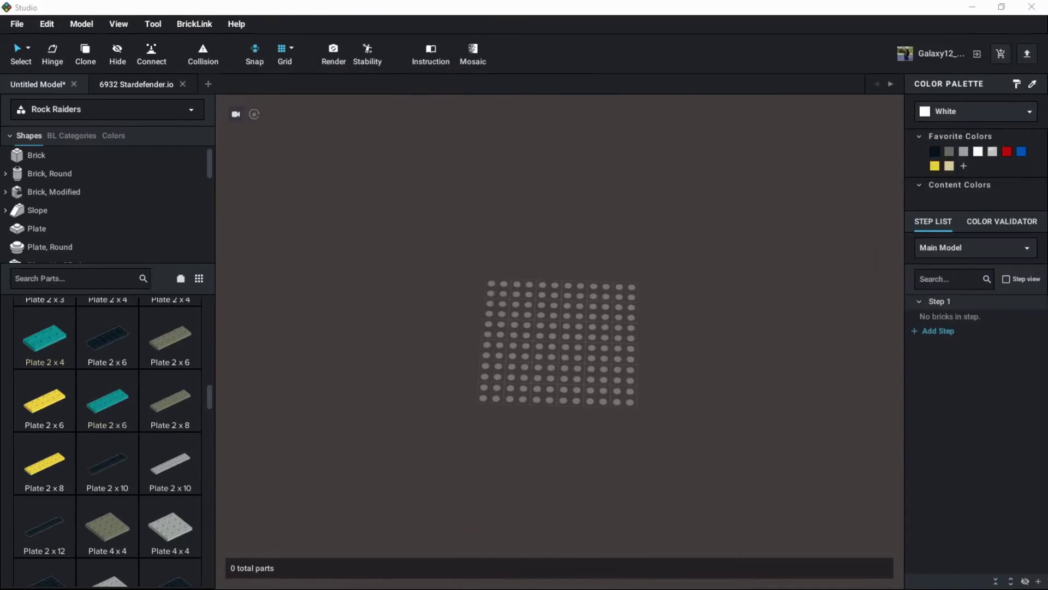
pyautogui.moveTo(962, 112); pyautogui.dragTo(478, 62)
pyautogui.scroll(-7, 420, 170)
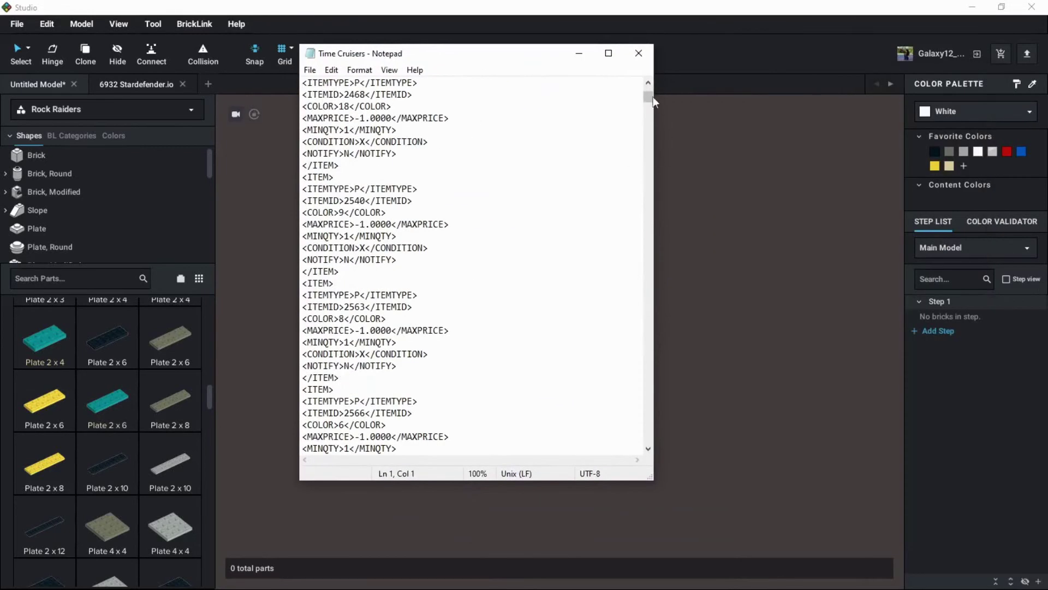
pyautogui.moveTo(648, 101)
pyautogui.mouseDown()
pyautogui.moveTo(650, 175)
pyautogui.moveTo(649, 86)
pyautogui.mouseUp()
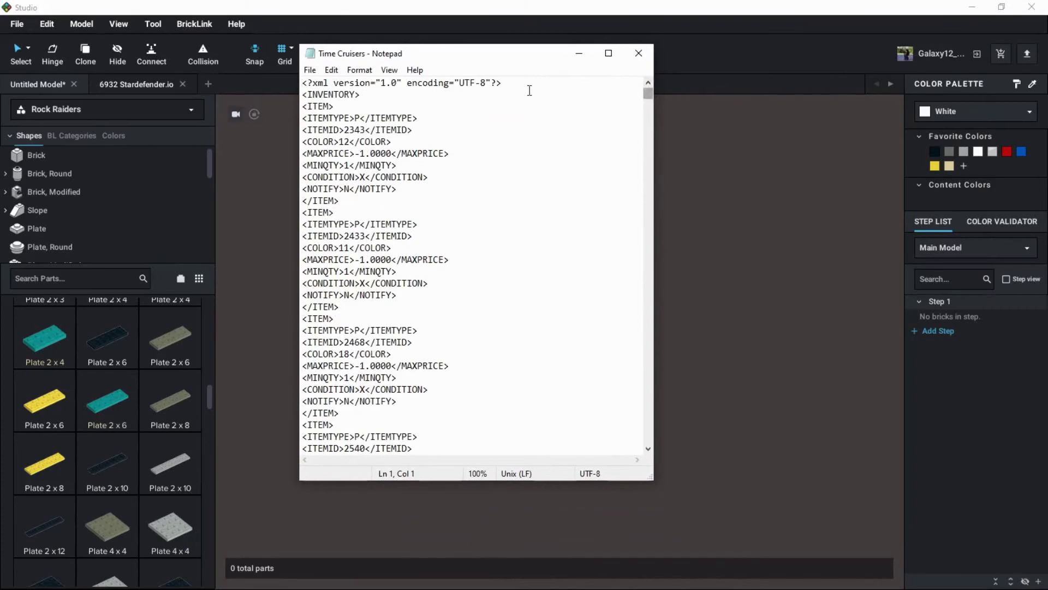
pyautogui.moveTo(446, 58); pyautogui.dragTo(475, 50)
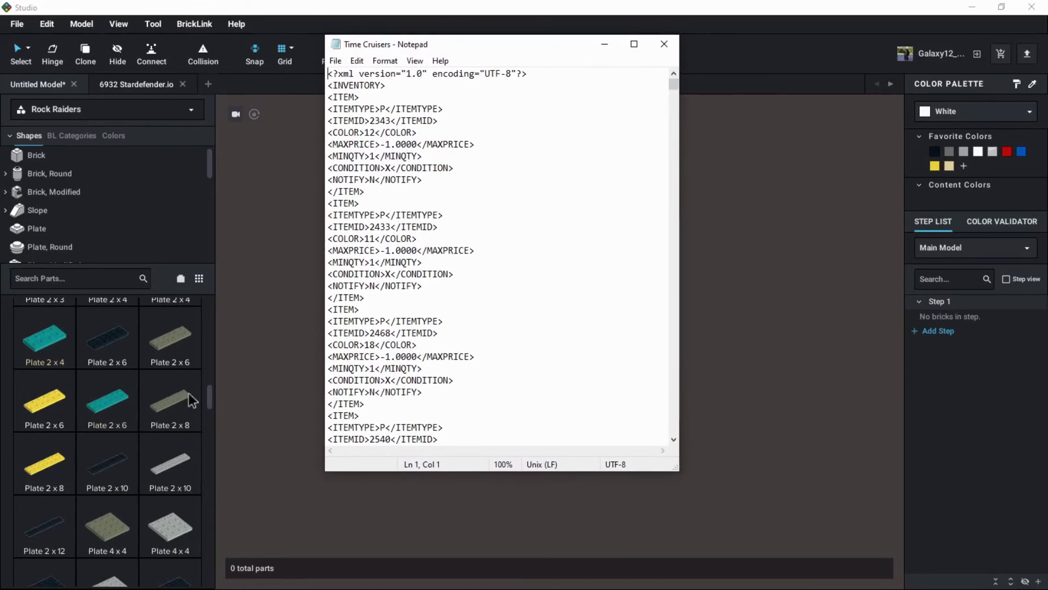
pyautogui.moveTo(484, 52); pyautogui.dragTo(1047, 52)
pyautogui.moveTo(209, 401); pyautogui.dragTo(218, 290)
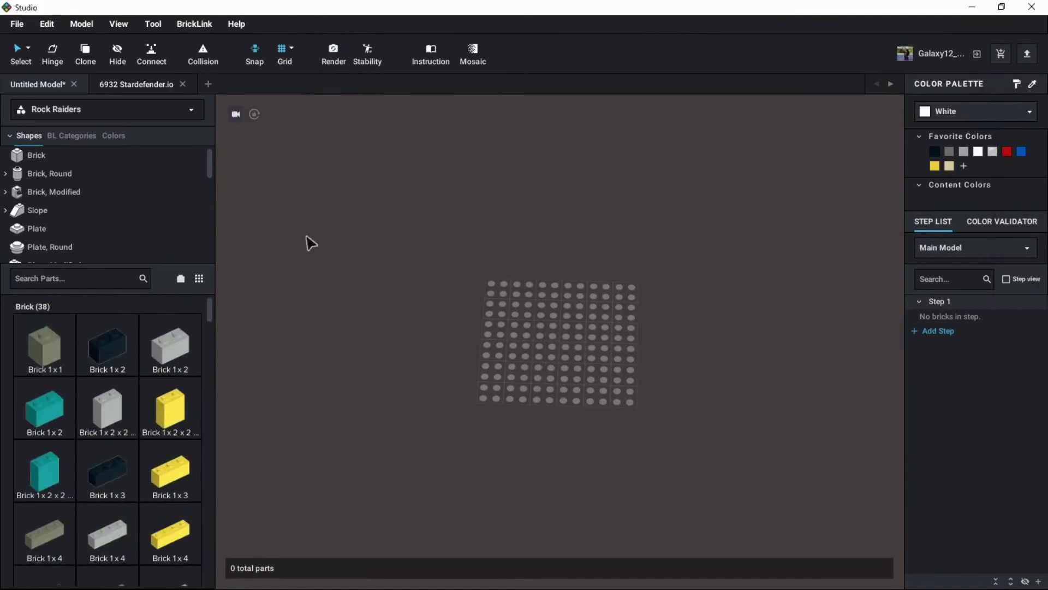
# Export the Time Cruisers palette from the palette configuration as Palette_Time Cruisers.xml.
pyautogui.click(136, 103)
pyautogui.click(98, 245)
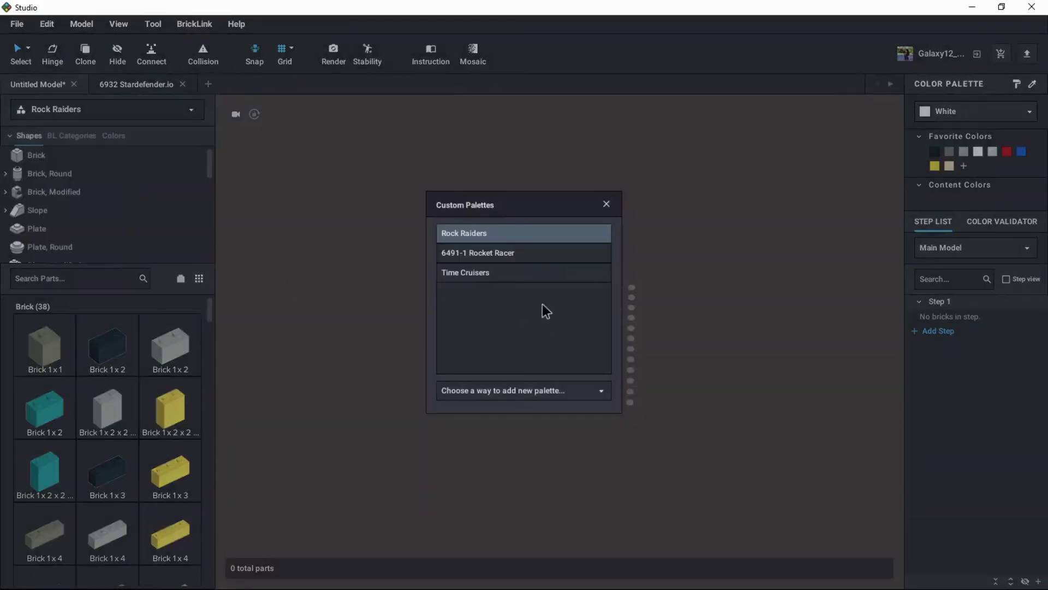
pyautogui.moveTo(548, 239)
pyautogui.moveTo(538, 266)
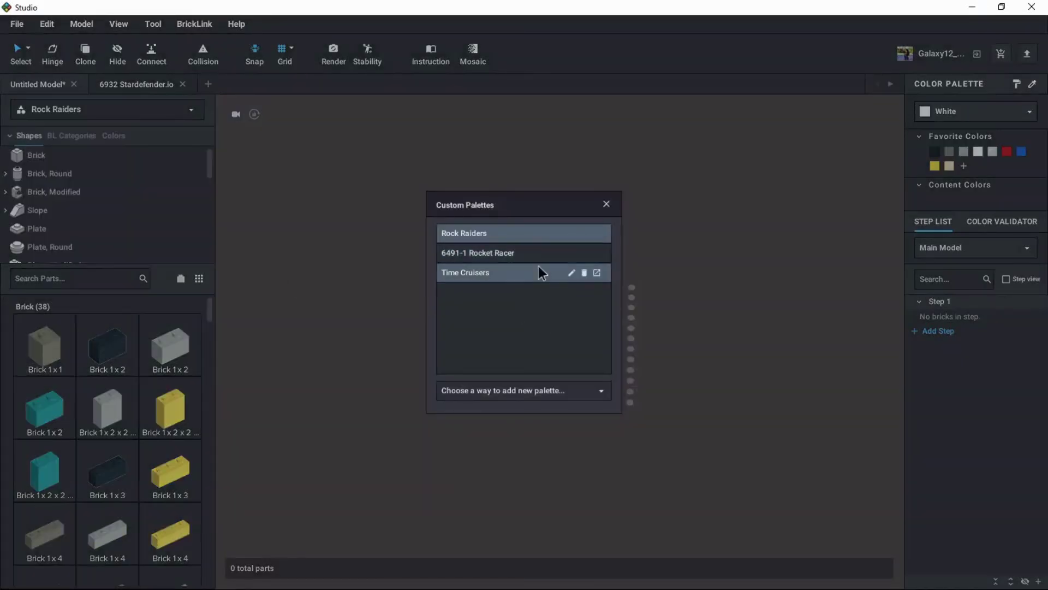
pyautogui.click(598, 272)
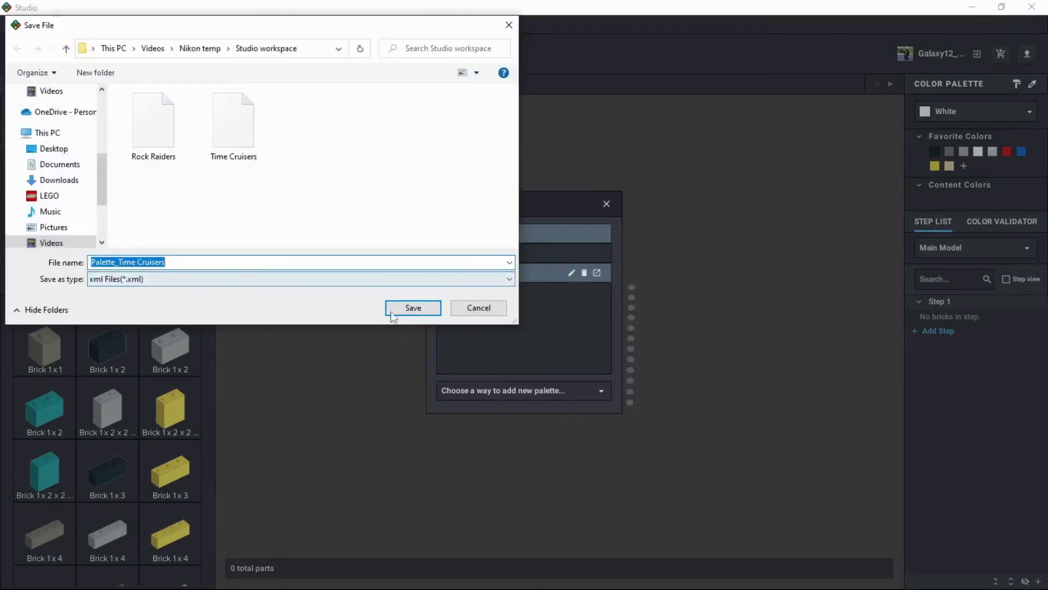
pyautogui.click(115, 261)
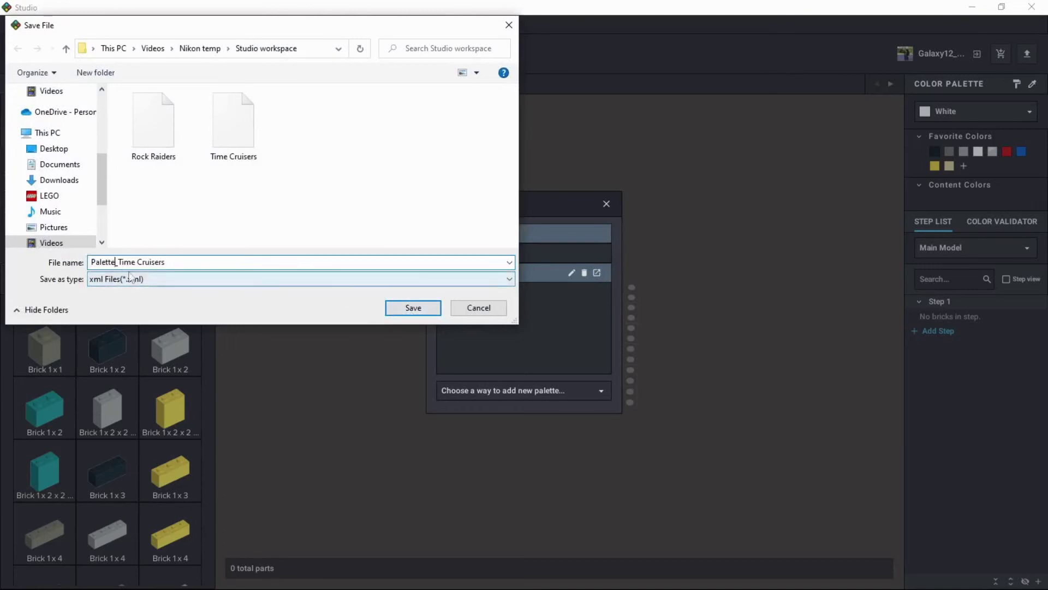
pyautogui.click(413, 309)
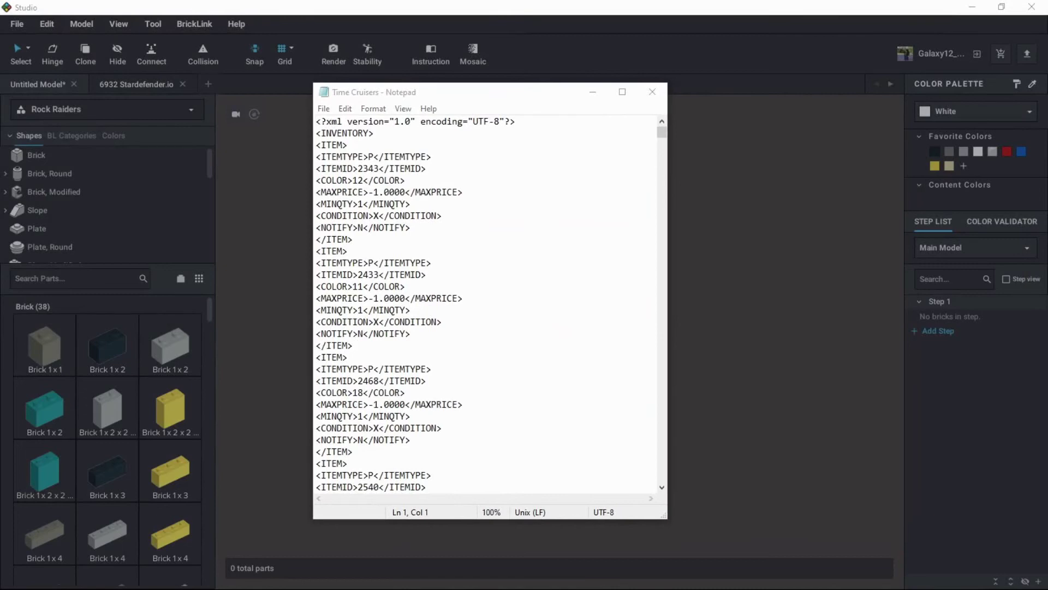
# Compare the Time Cruisers and Palette_Time Cruisers XML side by side, then close the original.
pyautogui.moveTo(540, 97); pyautogui.dragTo(444, 84)
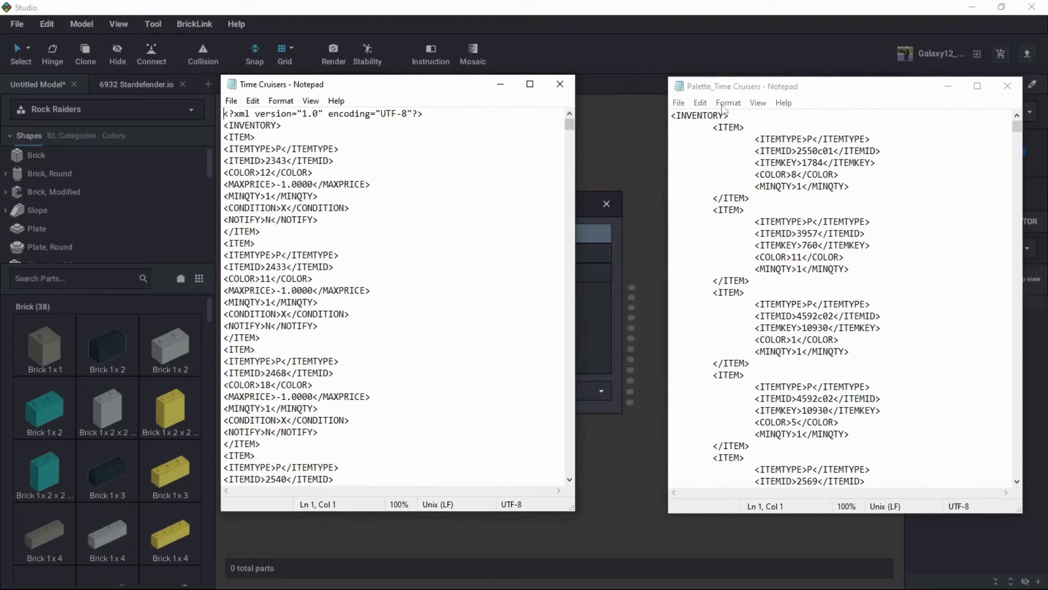
pyautogui.moveTo(827, 86); pyautogui.dragTo(750, 90)
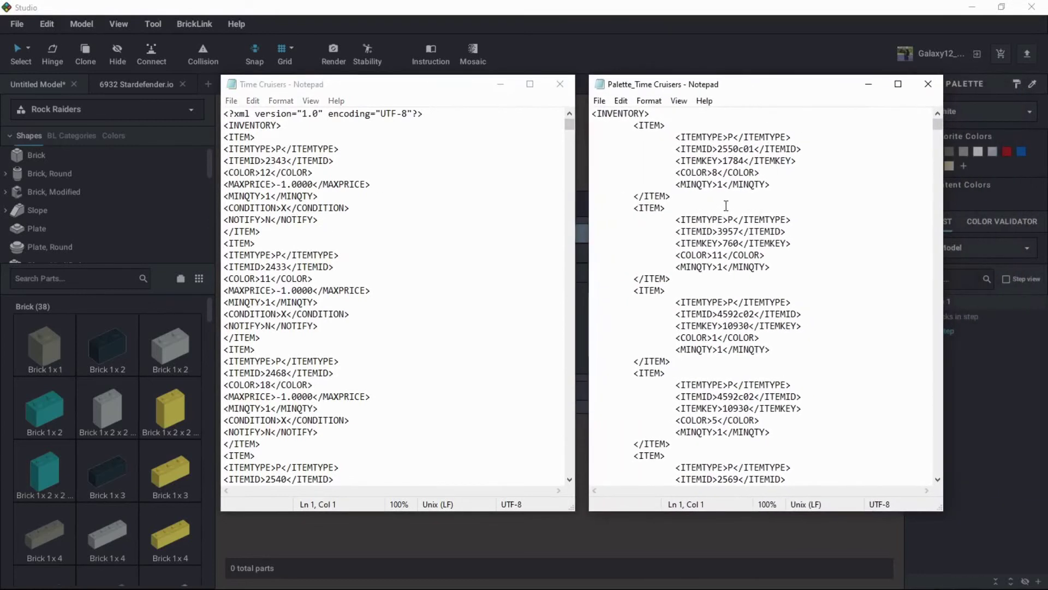
pyautogui.scroll(-10, 651, 227)
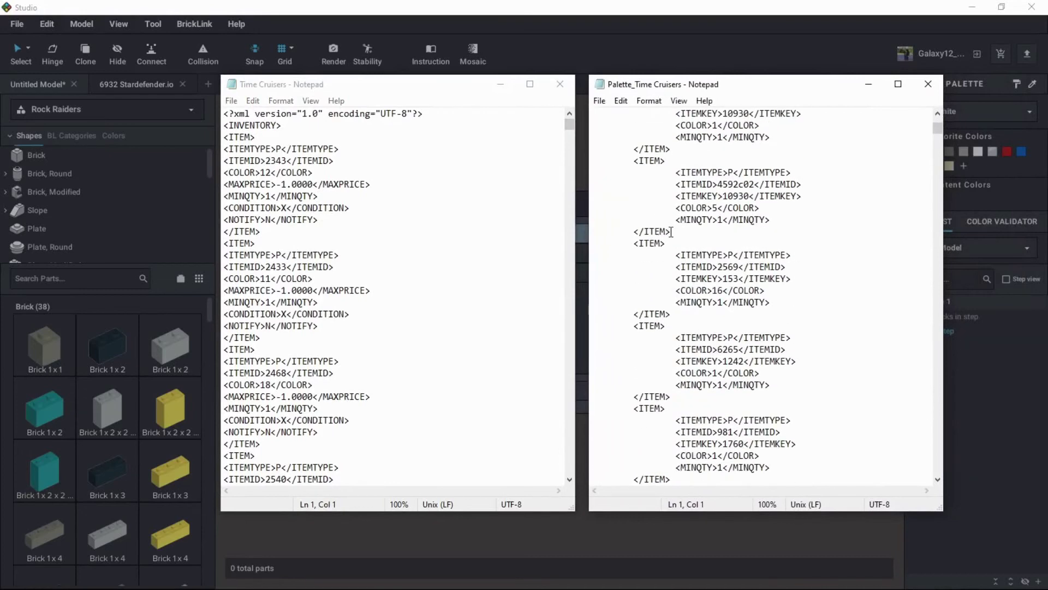
pyautogui.scroll(10, 680, 240)
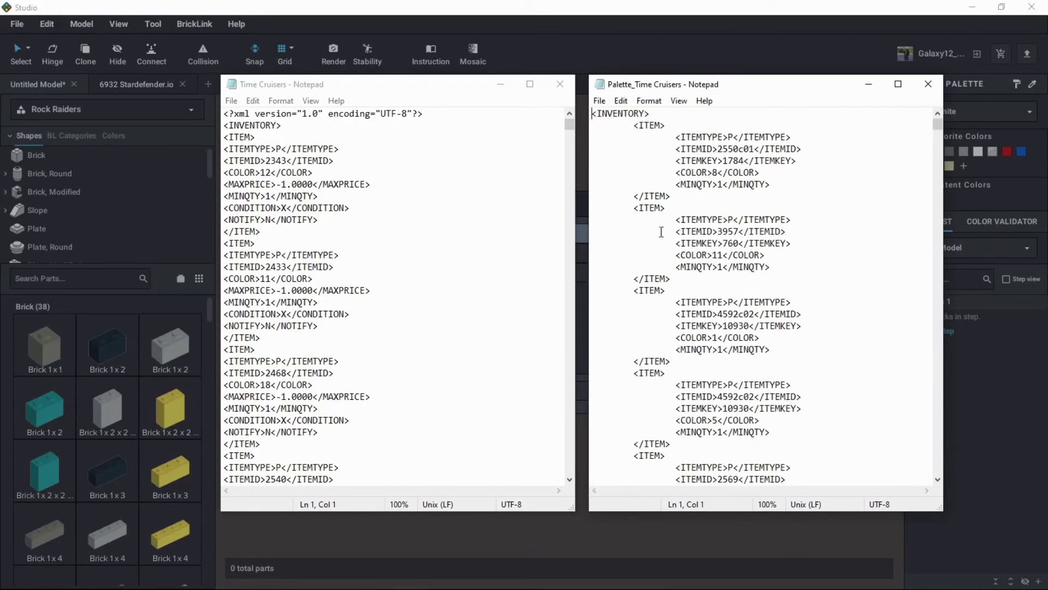
pyautogui.scroll(-1, 333, 230)
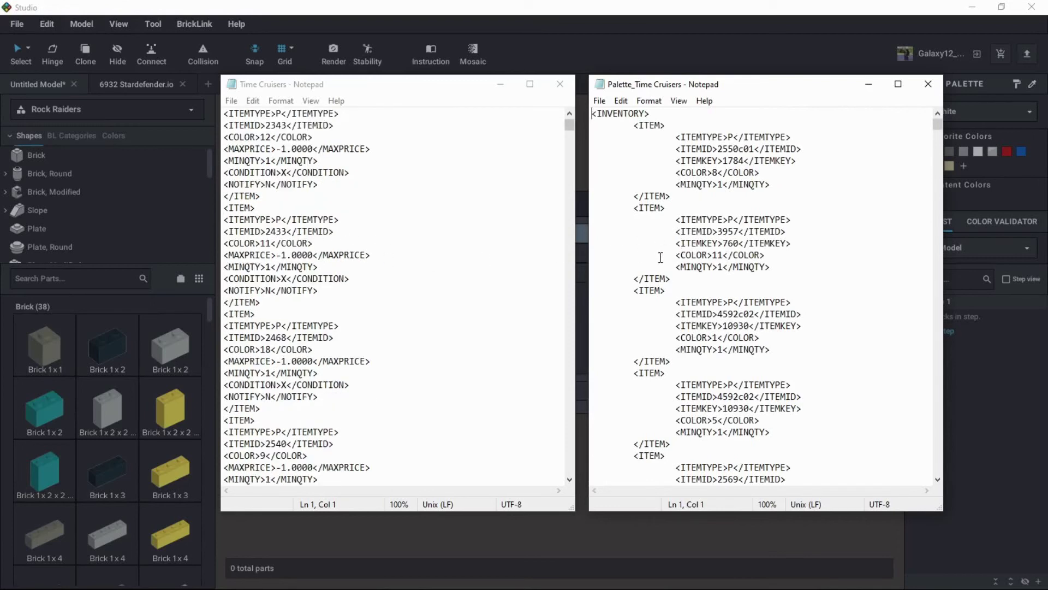
pyautogui.scroll(1, 431, 257)
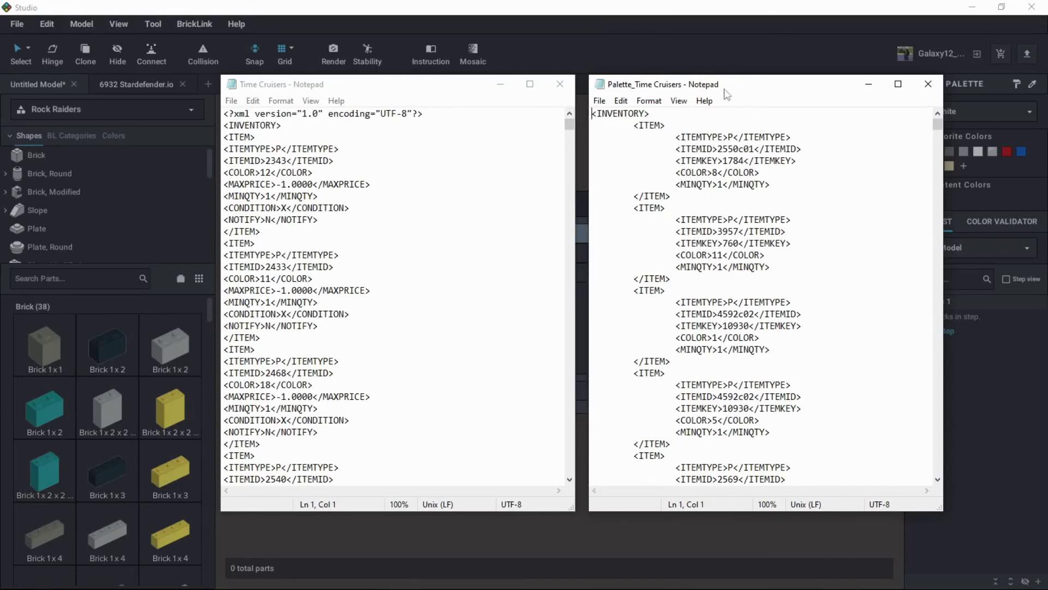
pyautogui.click(560, 83)
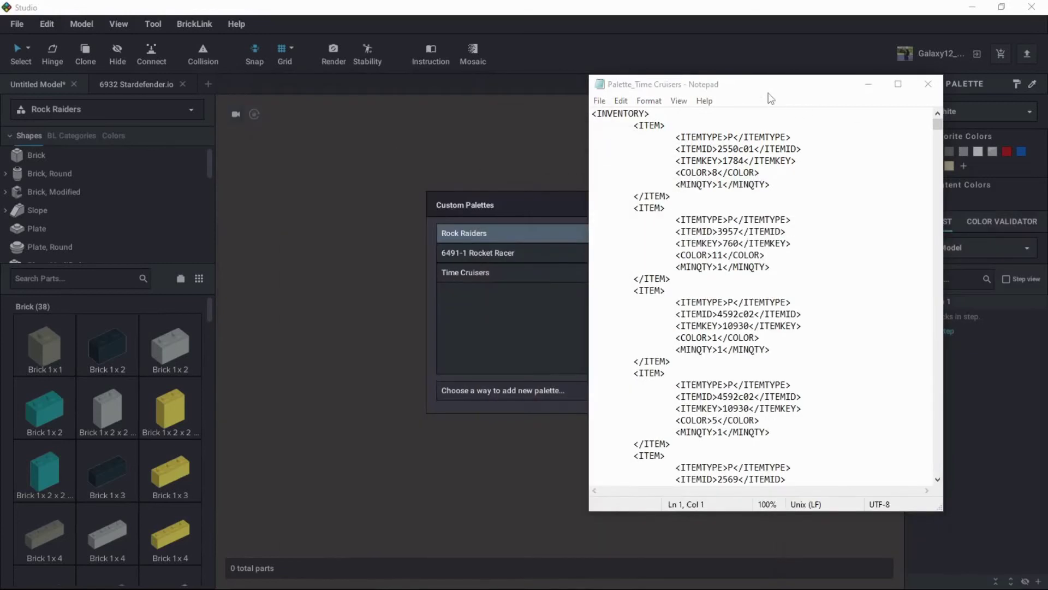
pyautogui.moveTo(772, 84); pyautogui.dragTo(598, 112)
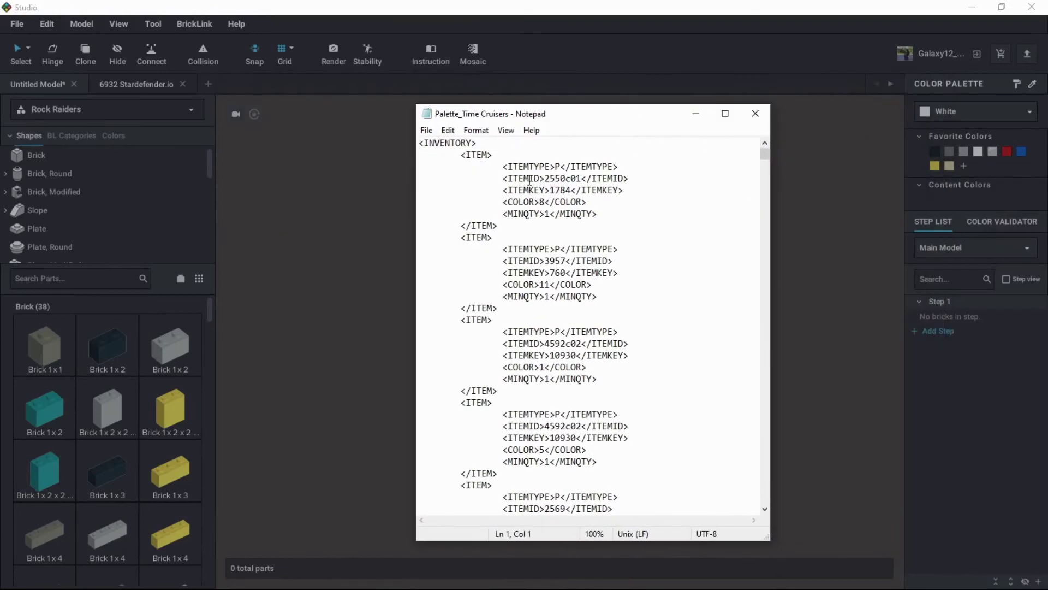
# Import Palette_Time Cruisers.xml as a wanted-list palette without quantities and close the manager.
pyautogui.click(755, 113)
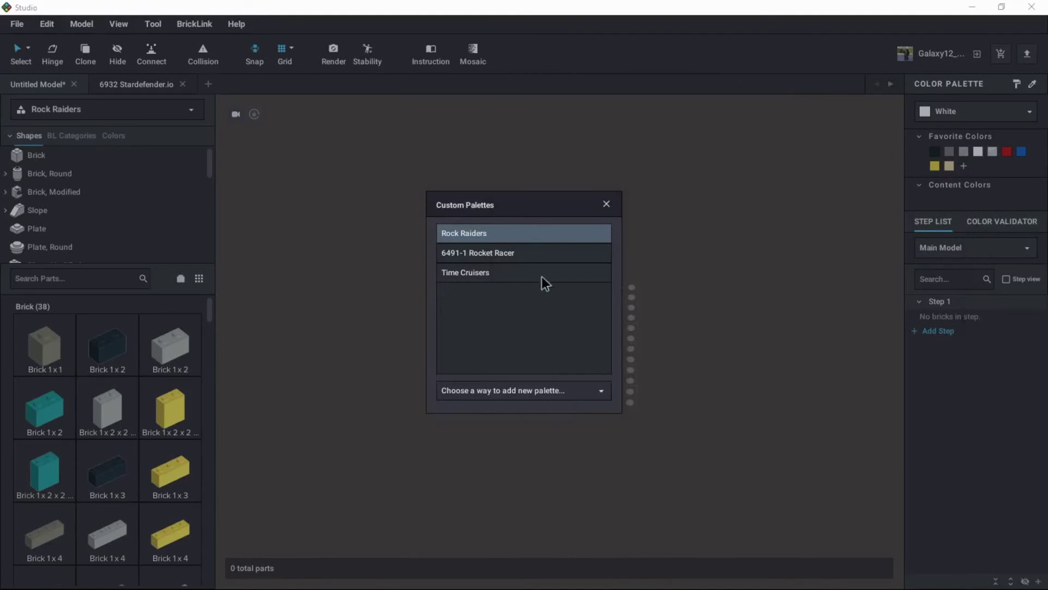
pyautogui.click(529, 387)
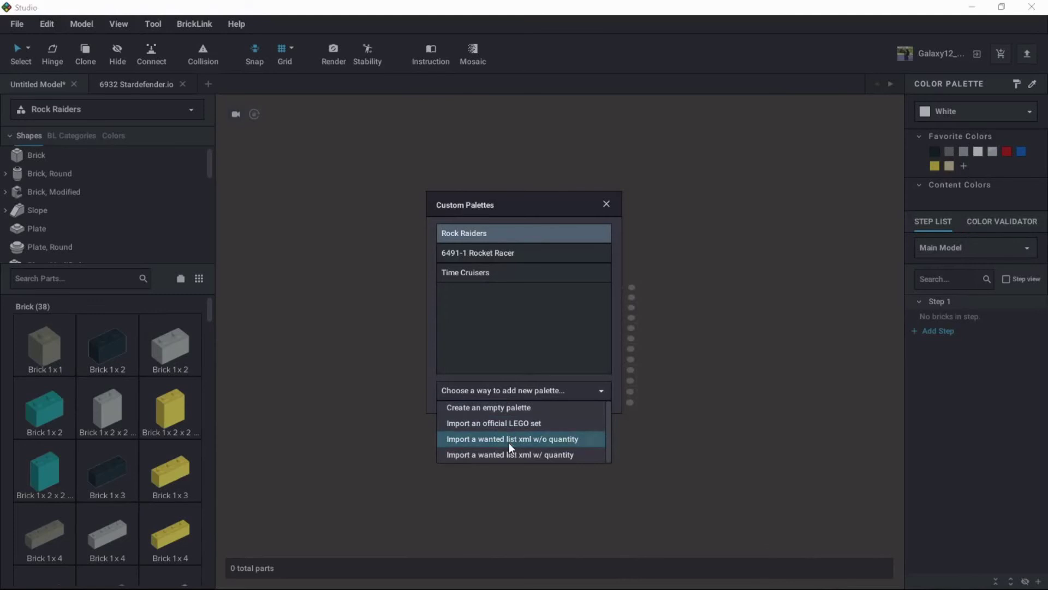
pyautogui.click(507, 440)
pyautogui.click(178, 136)
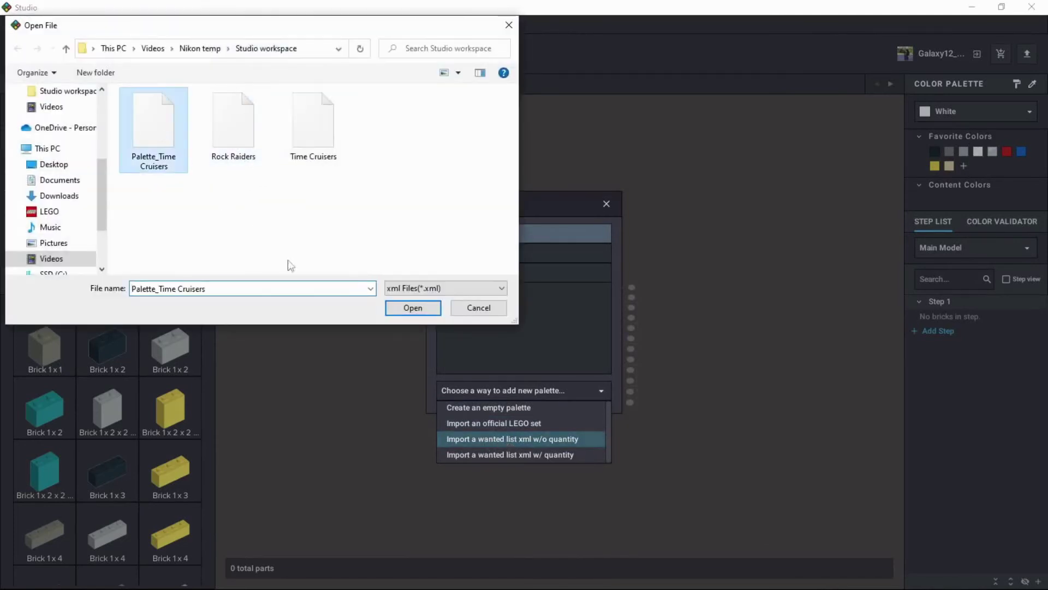
pyautogui.click(411, 308)
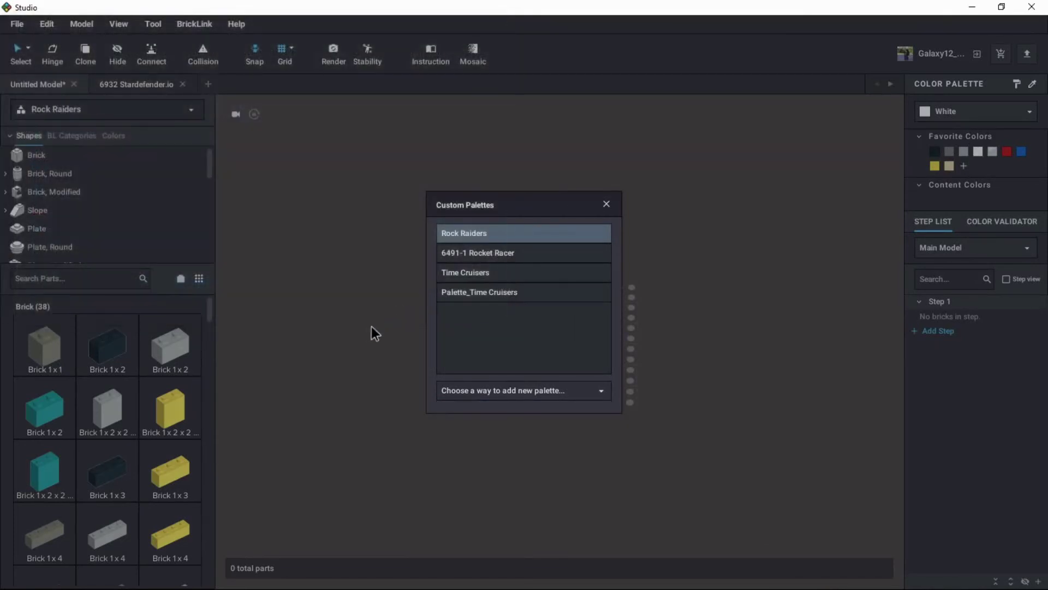
pyautogui.moveTo(606, 242)
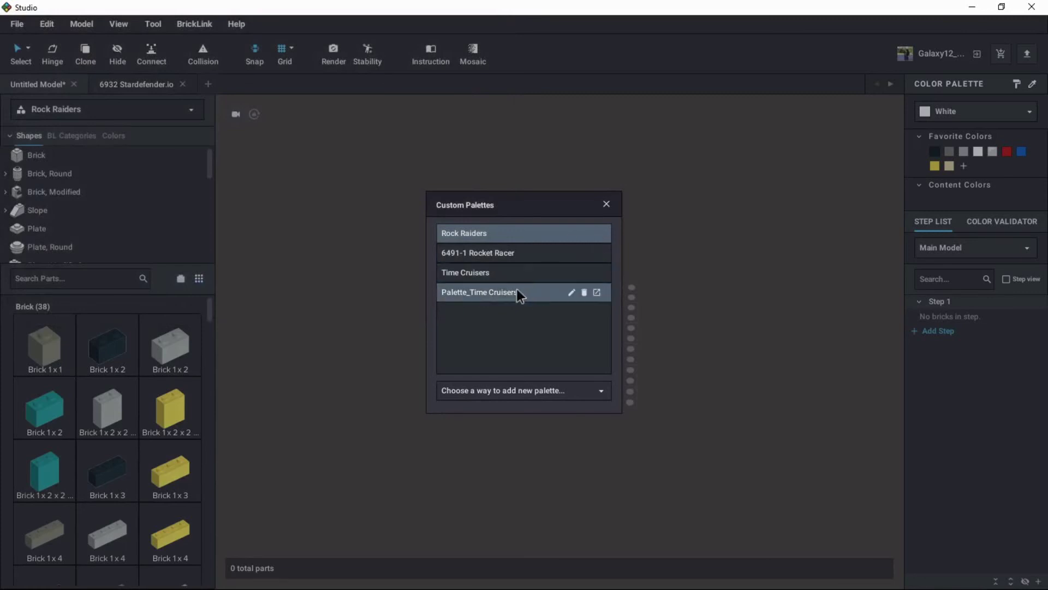
pyautogui.click(606, 204)
# Show the imported Palette_Time Cruisers palette and scroll through its 26 bricks.
pyautogui.click(155, 109)
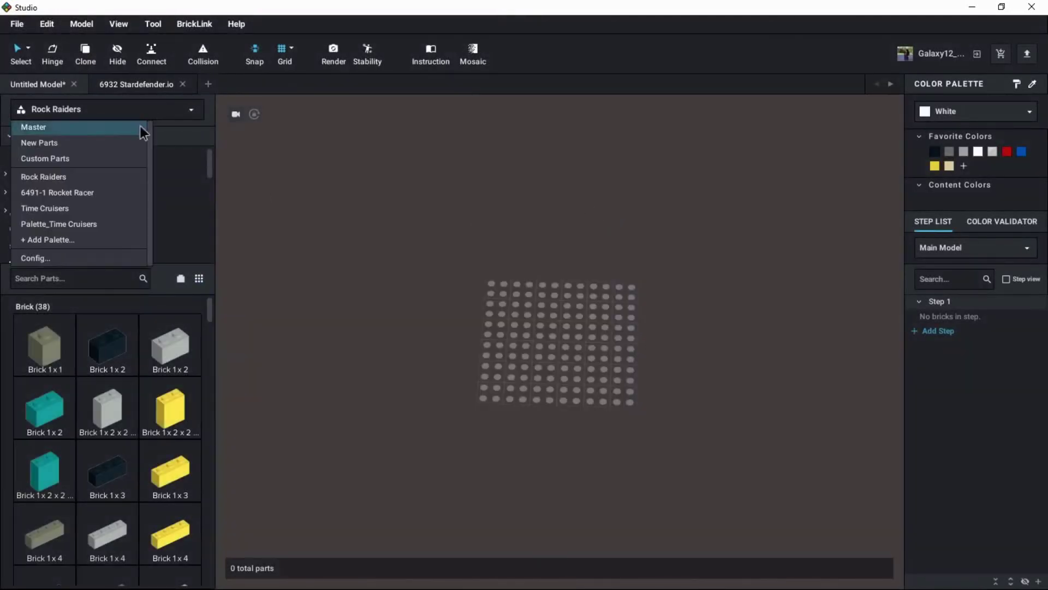
pyautogui.click(85, 222)
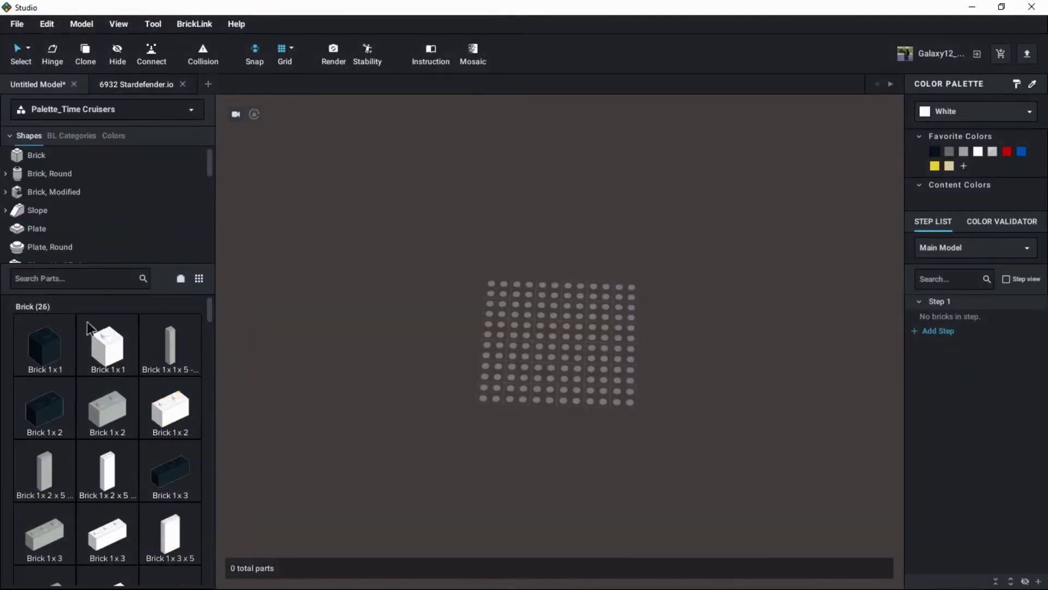
pyautogui.scroll(-12, 86, 353)
pyautogui.scroll(-15, 103, 389)
pyautogui.scroll(-15, 120, 408)
pyautogui.moveTo(209, 414); pyautogui.dragTo(208, 307)
# Orbit the baseplate to an isometric, more frontal view.
pyautogui.moveTo(338, 355); pyautogui.dragTo(455, 401, button='right')
pyautogui.scroll(3, 438, 387)
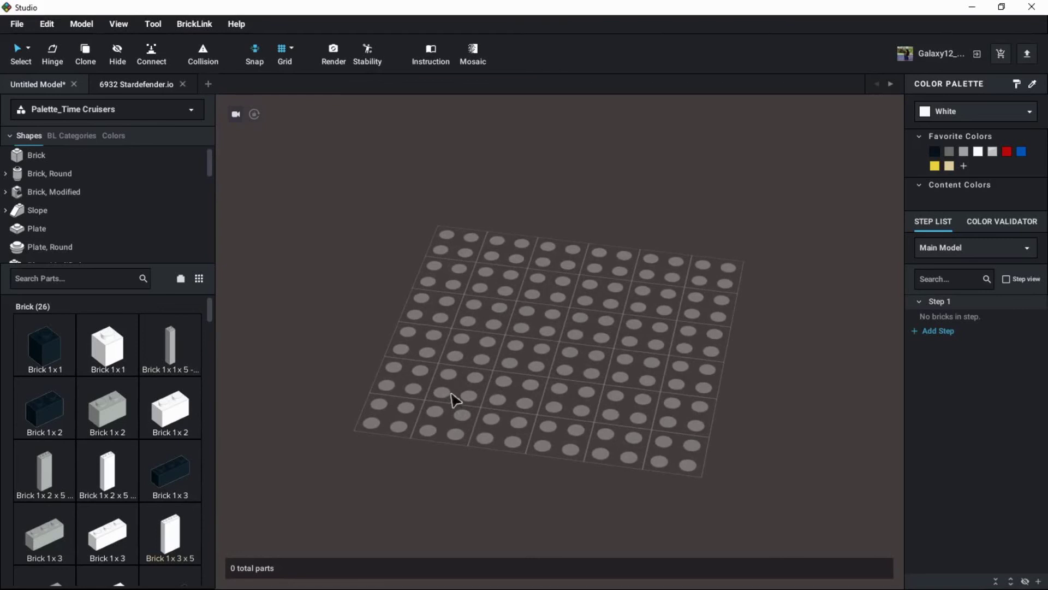
pyautogui.moveTo(454, 400); pyautogui.dragTo(511, 392, button='right')
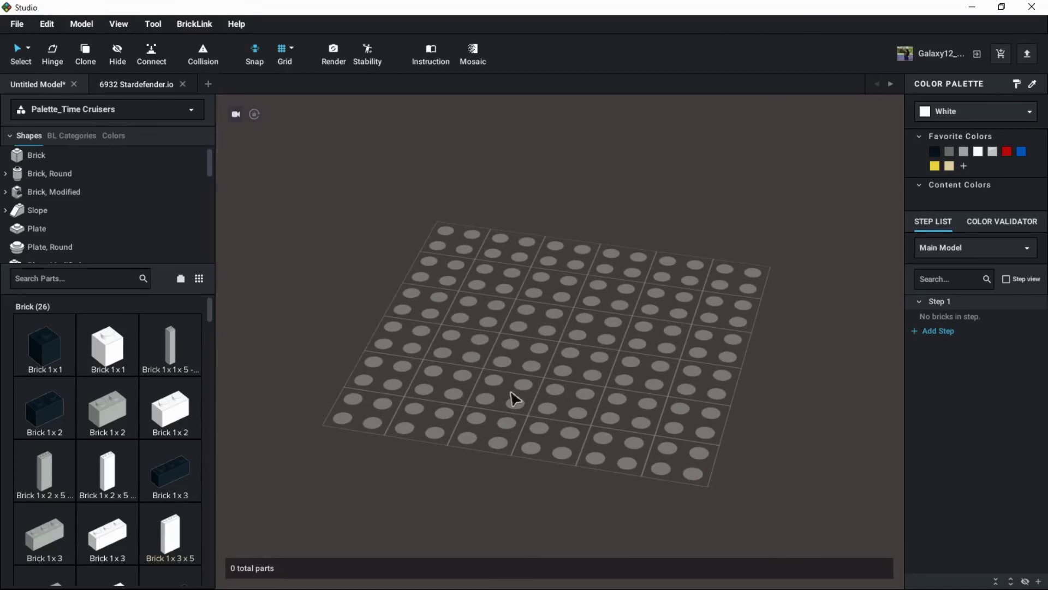
pyautogui.click(143, 104)
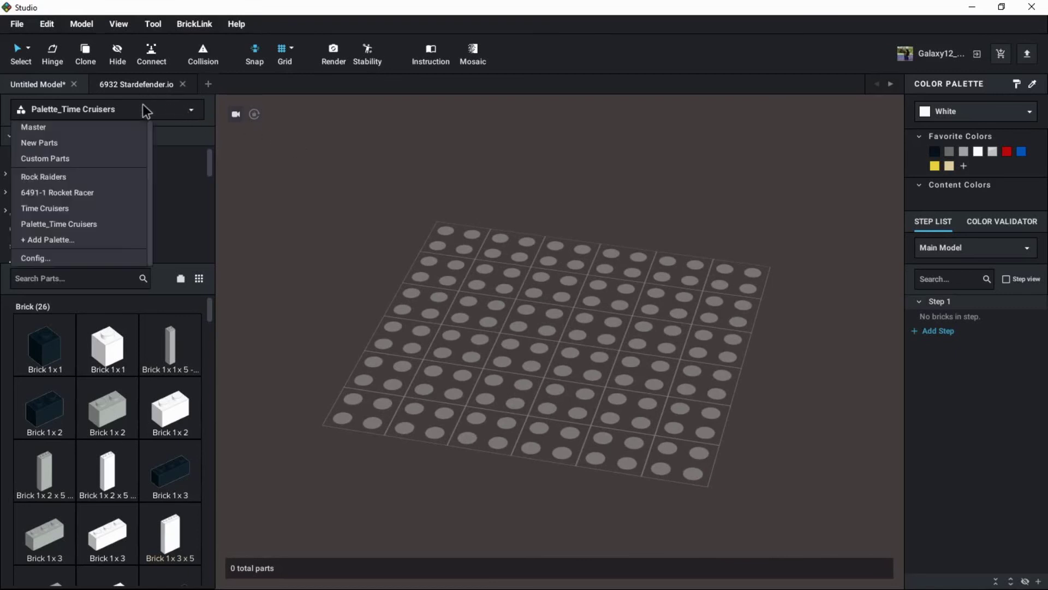
pyautogui.click(74, 183)
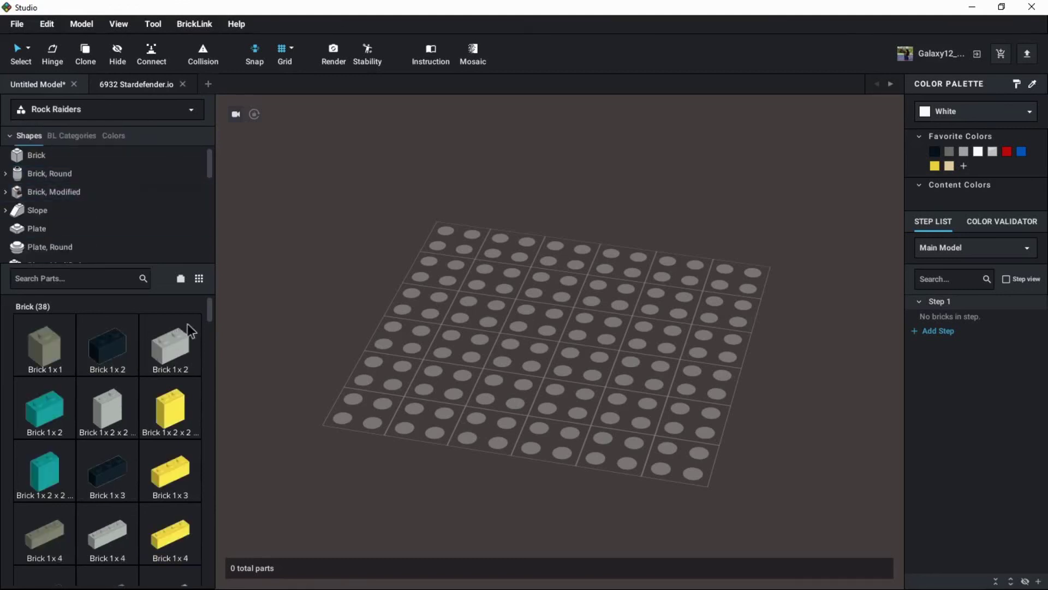
pyautogui.moveTo(211, 312); pyautogui.dragTo(208, 468)
pyautogui.scroll(15, 144, 461)
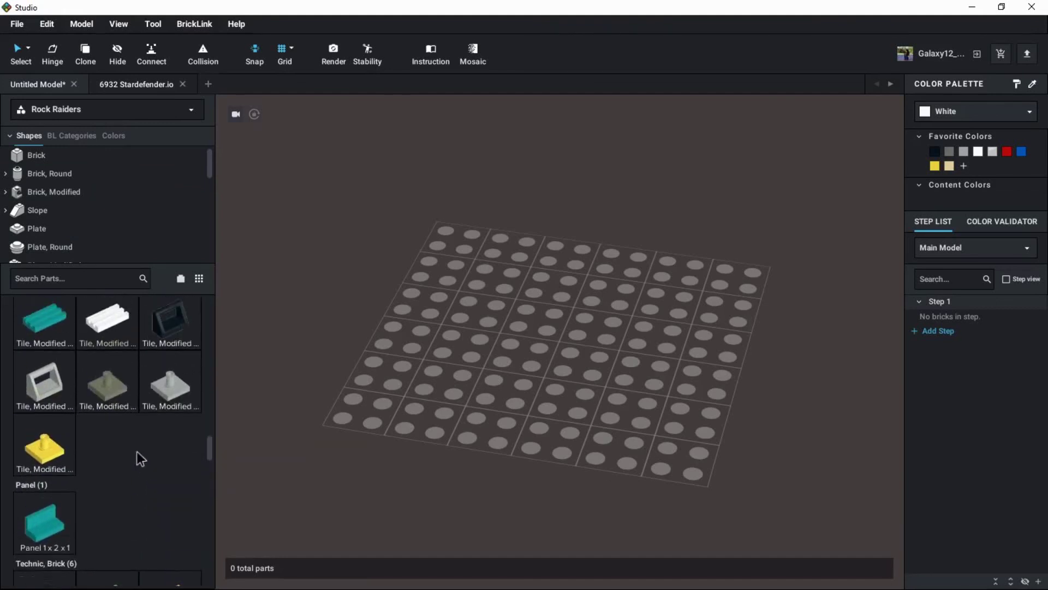
pyautogui.scroll(10, 142, 437)
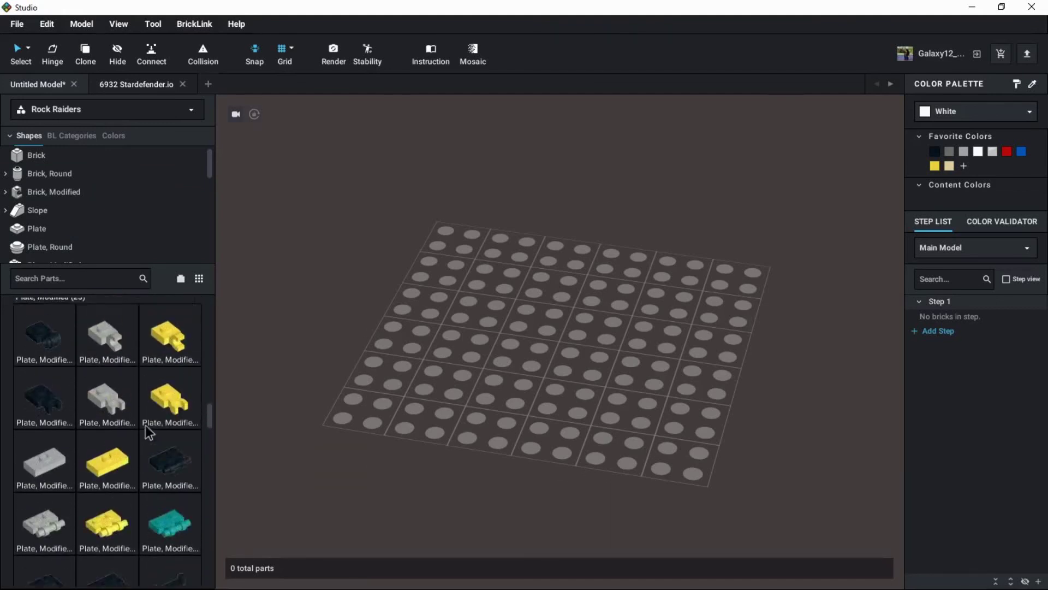
pyautogui.scroll(10, 126, 444)
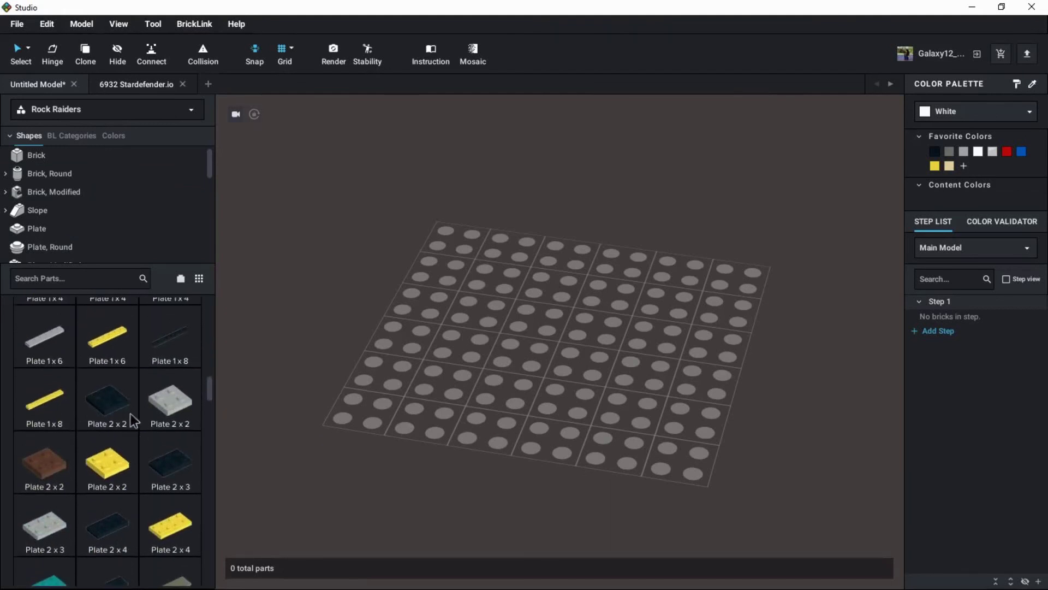
pyautogui.moveTo(210, 381); pyautogui.dragTo(205, 460)
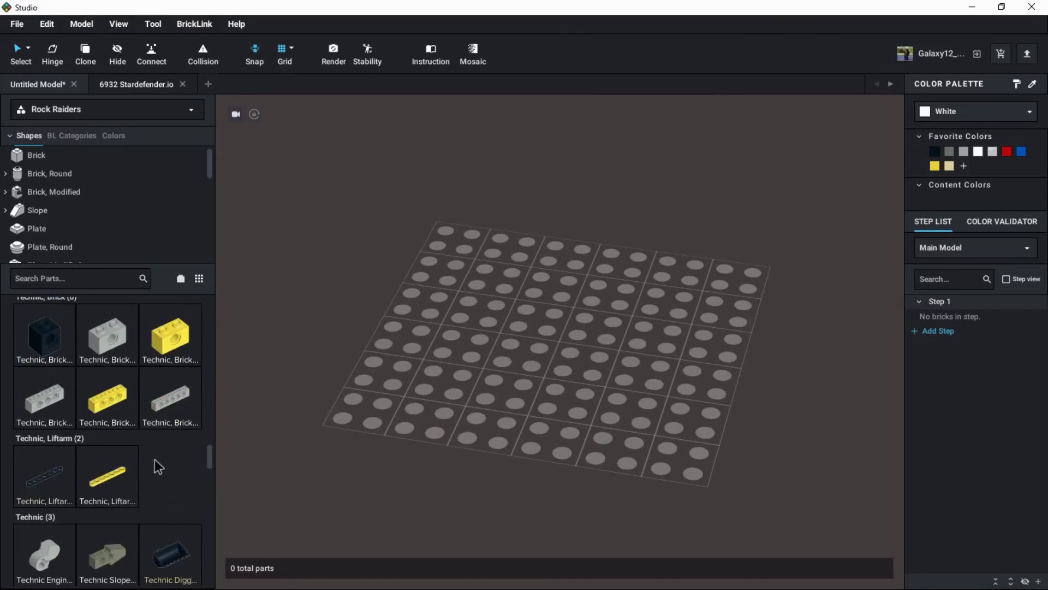
pyautogui.moveTo(211, 455)
pyautogui.mouseDown()
pyautogui.moveTo(211, 474)
pyautogui.moveTo(212, 460)
pyautogui.mouseUp()
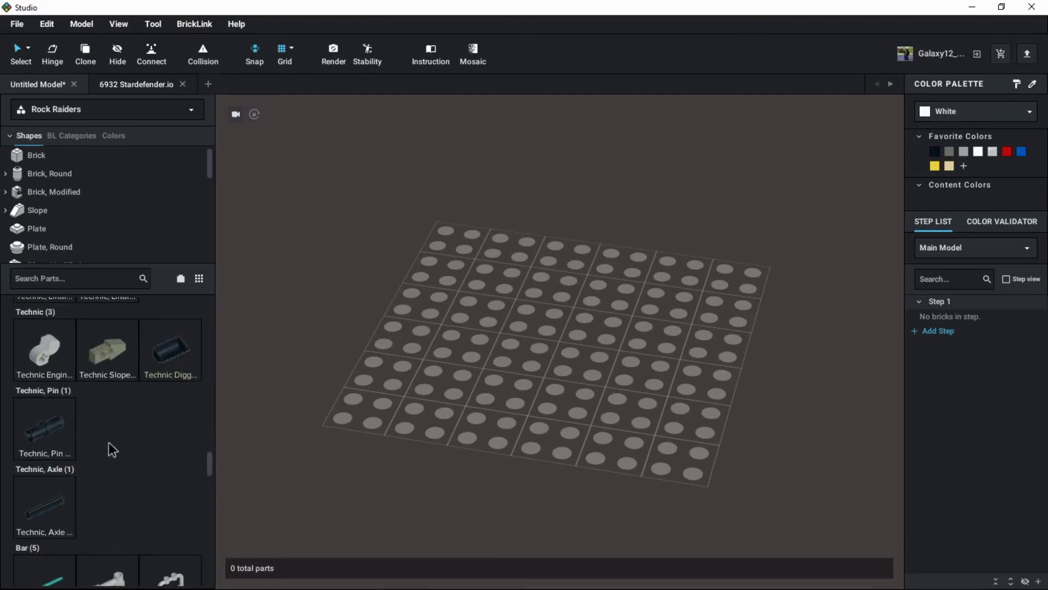
pyautogui.scroll(3, 110, 442)
pyautogui.scroll(-4, 153, 458)
pyautogui.scroll(-10, 130, 408)
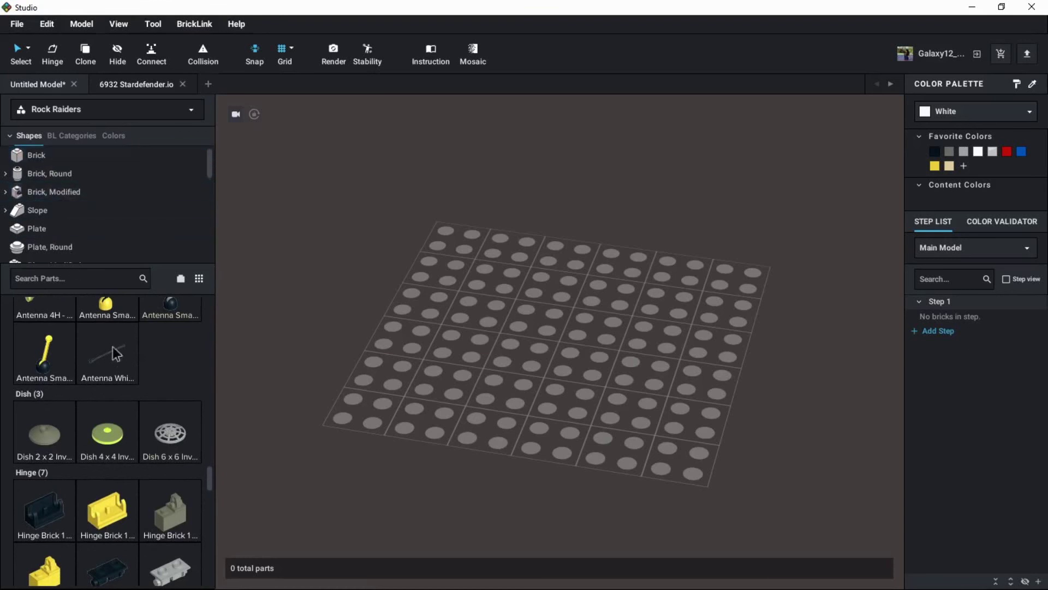
pyautogui.scroll(-10, 182, 360)
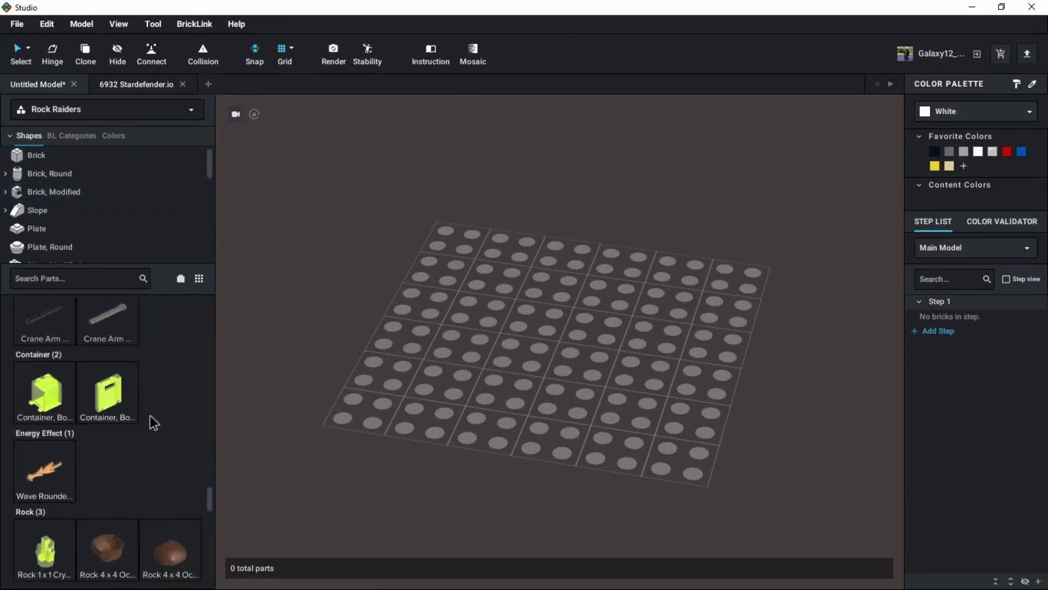
pyautogui.scroll(5, 112, 414)
pyautogui.scroll(5, 142, 428)
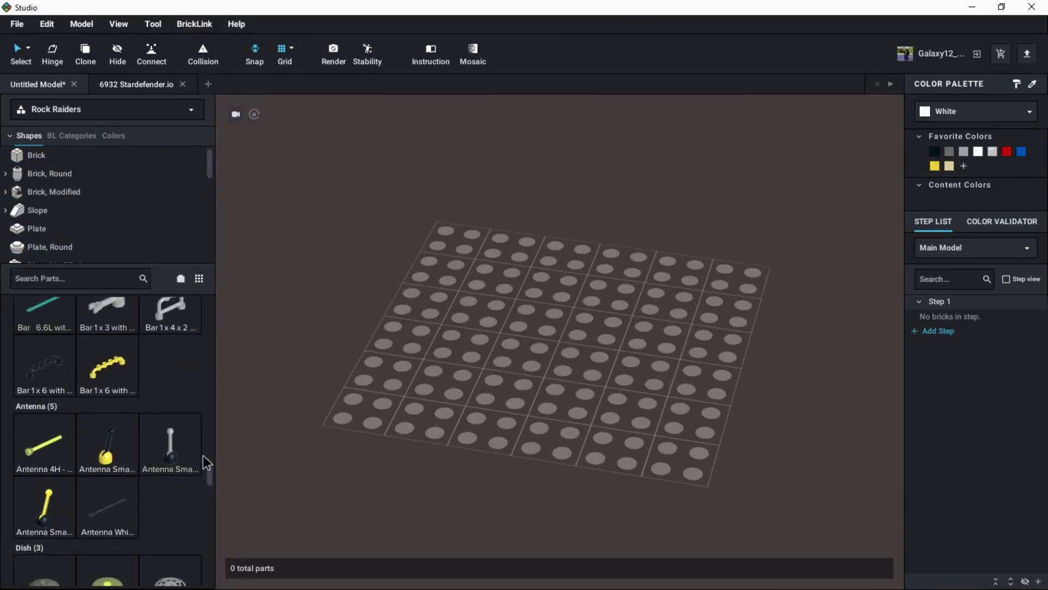
pyautogui.moveTo(209, 473); pyautogui.dragTo(211, 443)
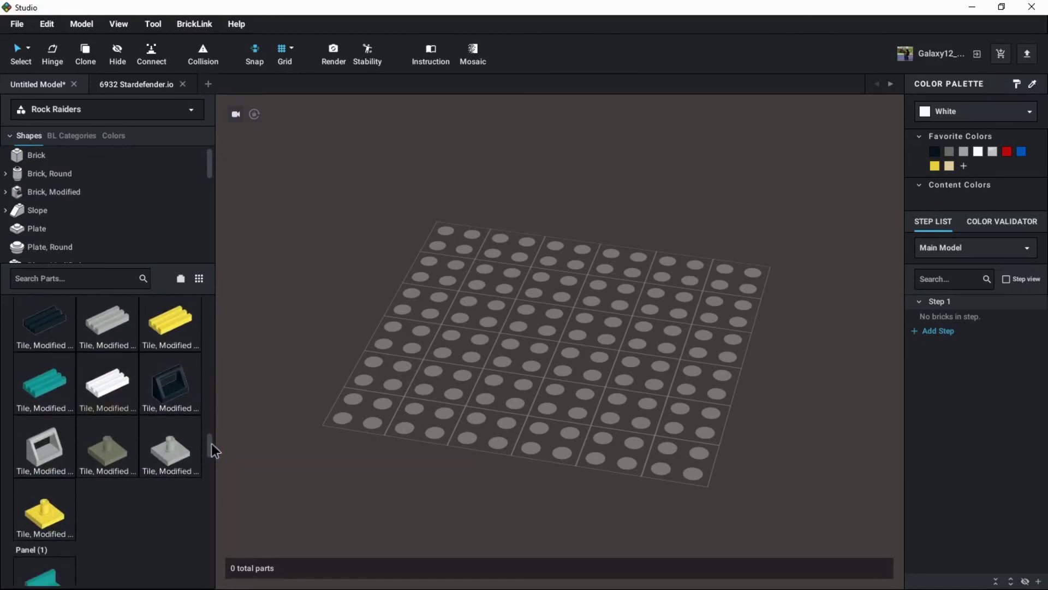
pyautogui.scroll(5, 156, 440)
pyautogui.scroll(6, 141, 377)
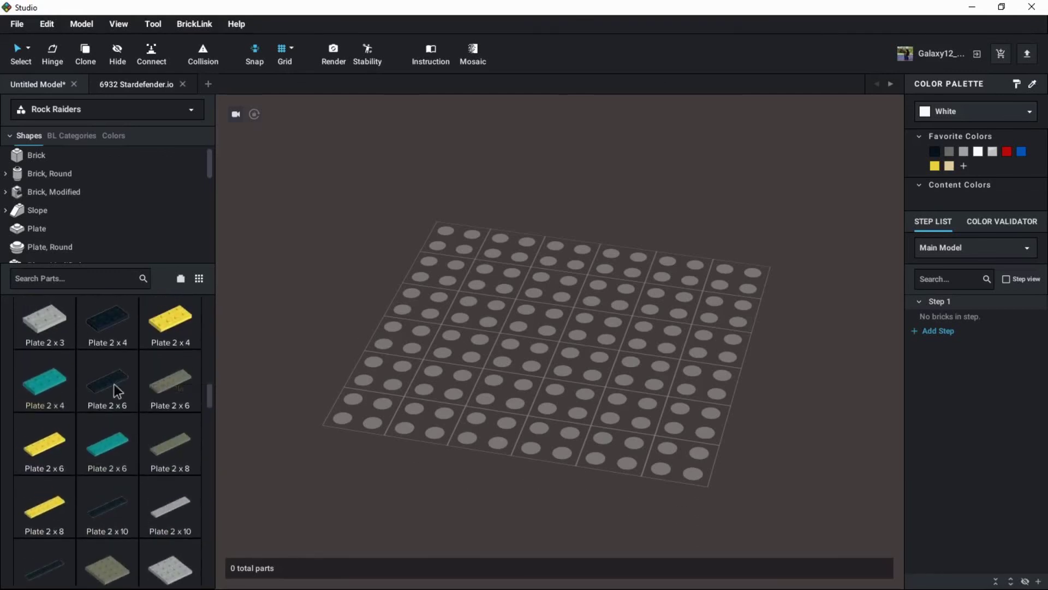
pyautogui.scroll(8, 113, 384)
pyautogui.scroll(2, 167, 415)
pyautogui.scroll(-3, 169, 443)
pyautogui.scroll(-15, 147, 438)
pyautogui.scroll(-12, 156, 444)
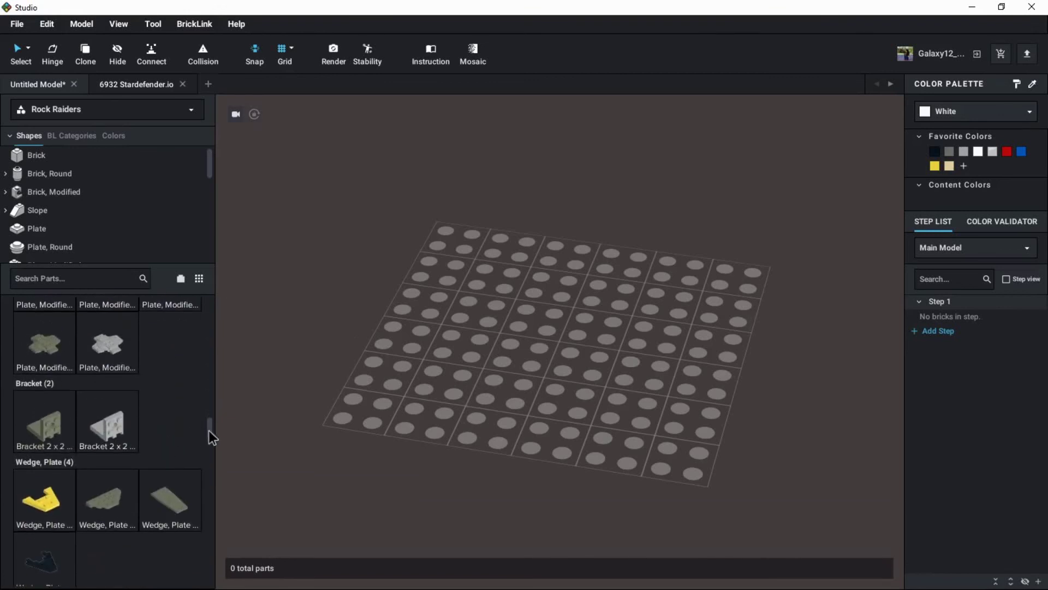
pyautogui.moveTo(209, 430); pyautogui.dragTo(211, 467)
pyautogui.scroll(-10, 148, 447)
pyautogui.scroll(-10, 163, 431)
pyautogui.scroll(-10, 168, 456)
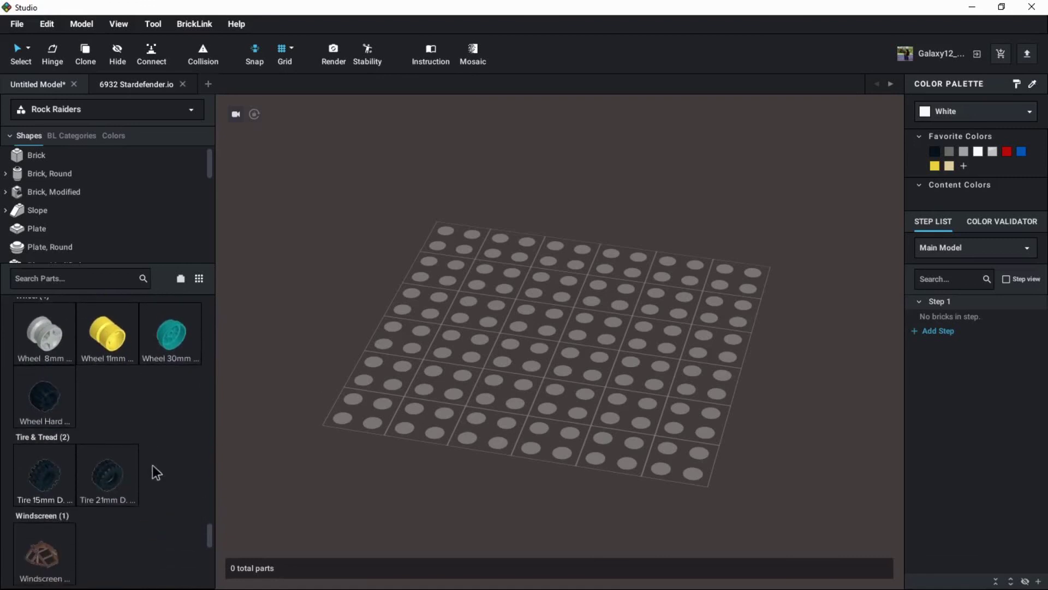